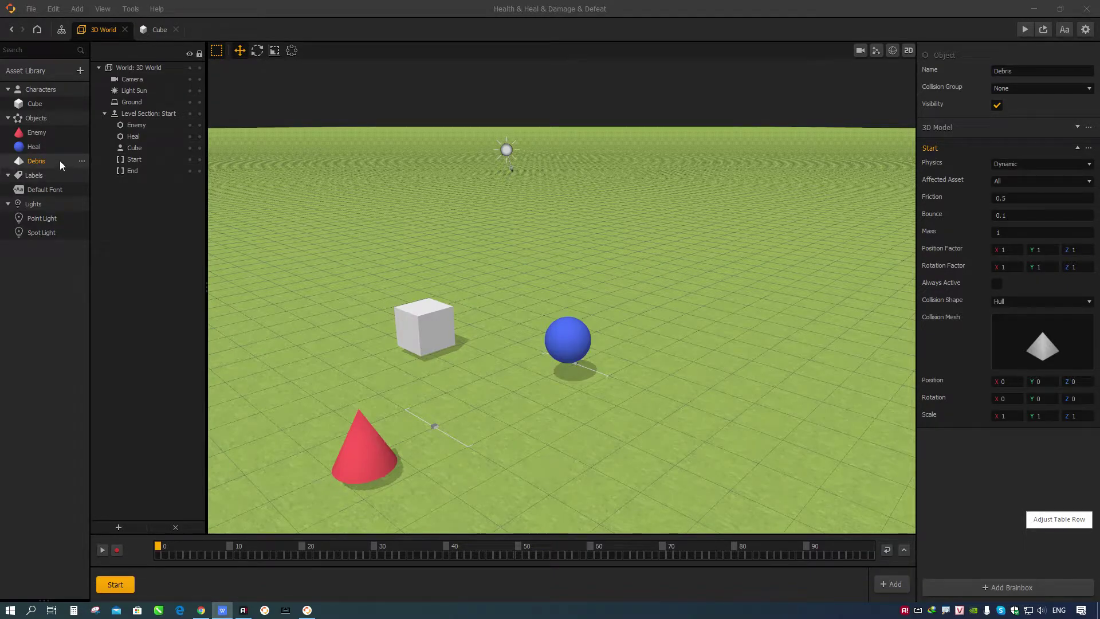
Open the node graph of the Cube character from the asset library
double_click(35, 105)
scroll(380, 452, up, 1)
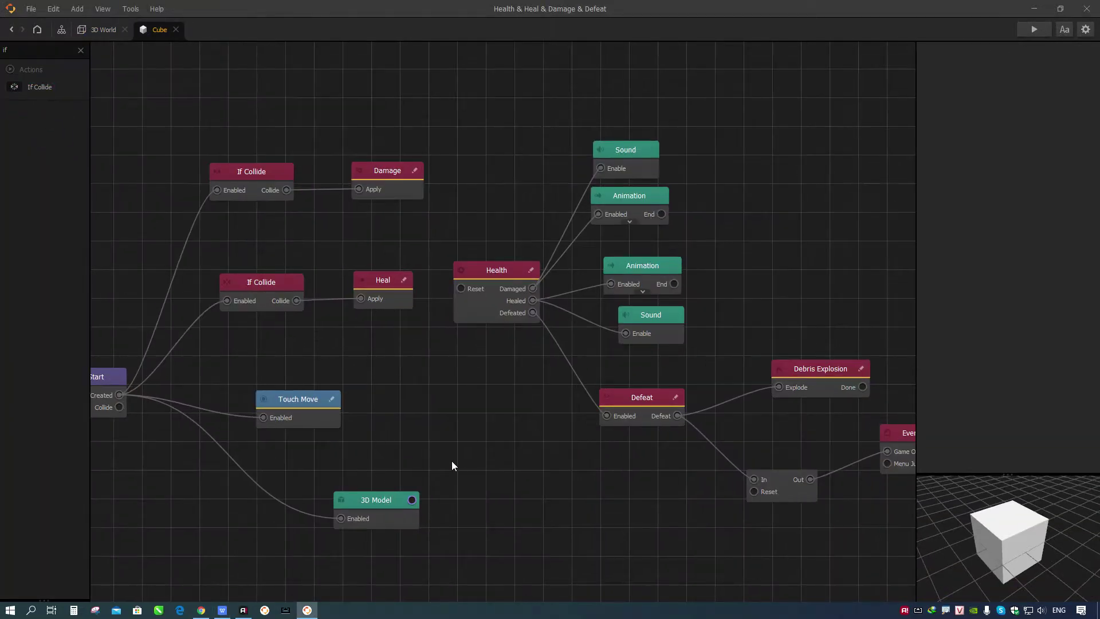
scroll(449, 441, up, 1)
drag(454, 413, 491, 386)
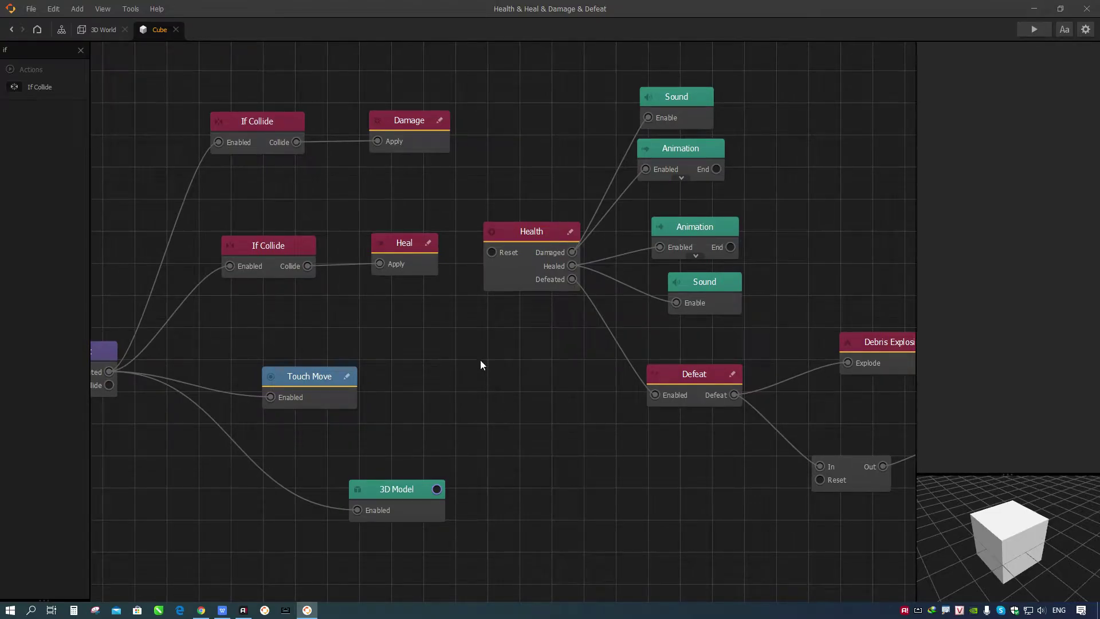
Move the lower If Collide node and the Heal node slightly upward, and shift the Health node slightly down
drag(267, 240, 265, 201)
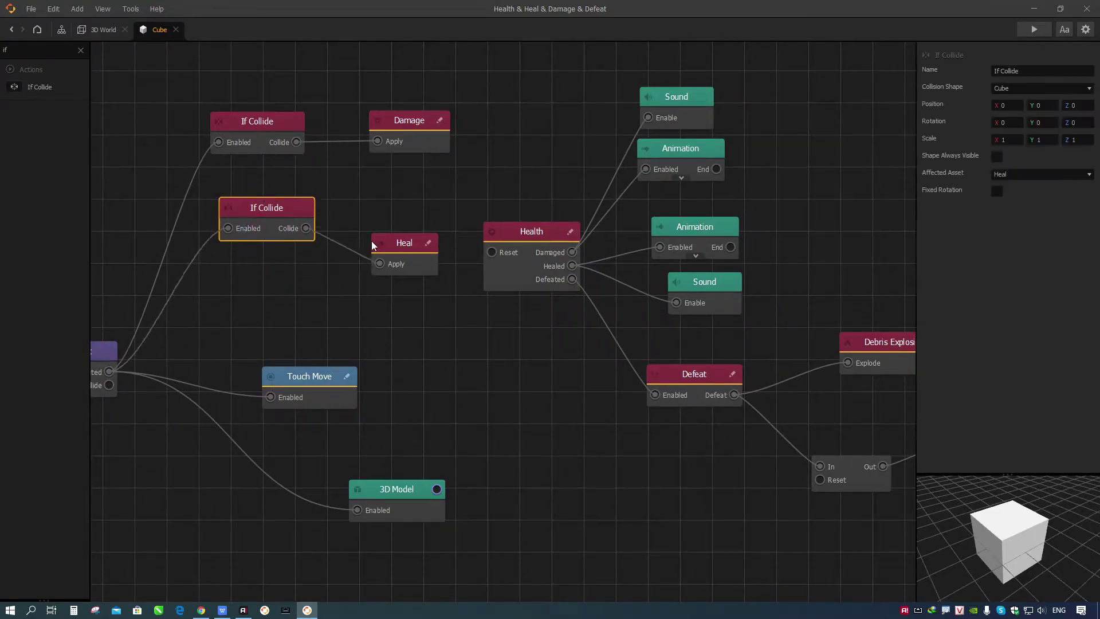
drag(389, 244, 384, 213)
drag(533, 232, 558, 246)
scroll(556, 315, up, 2)
drag(551, 335, 516, 378)
scroll(523, 346, up, 2)
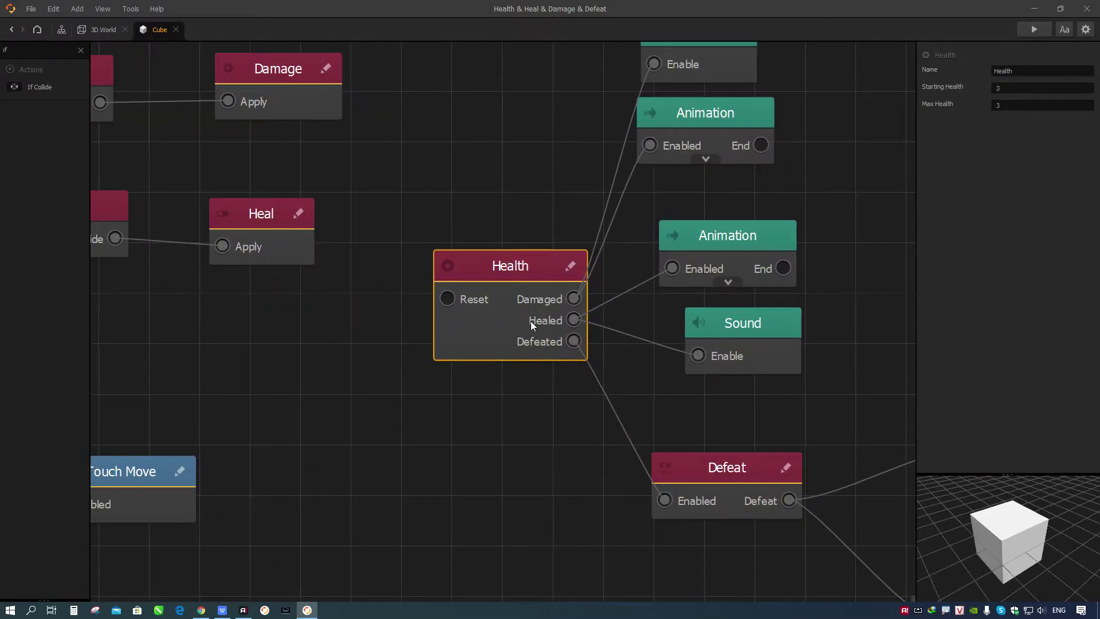
drag(505, 187, 476, 120)
click(488, 202)
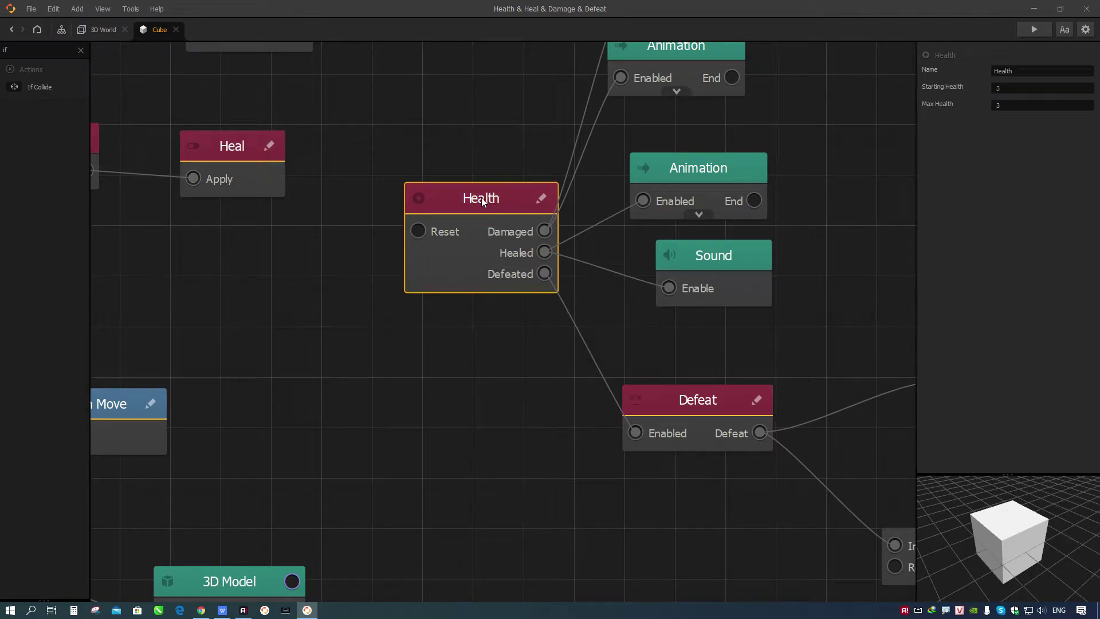
Search the node library for "hea" and select the Health node in the graph to view its settings
click(46, 49)
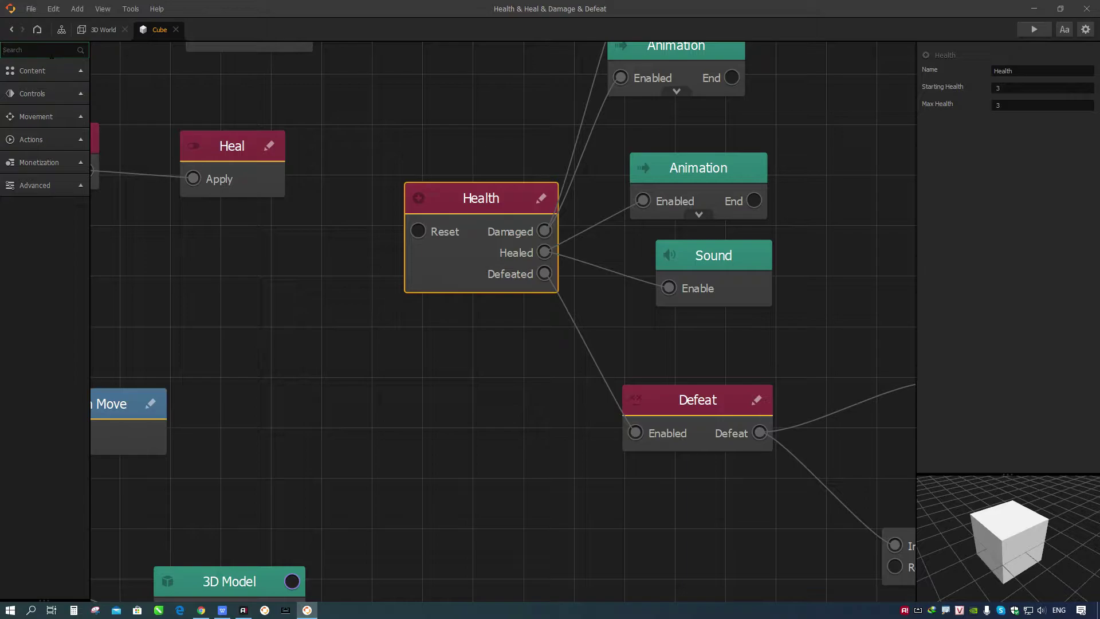
text(heal)
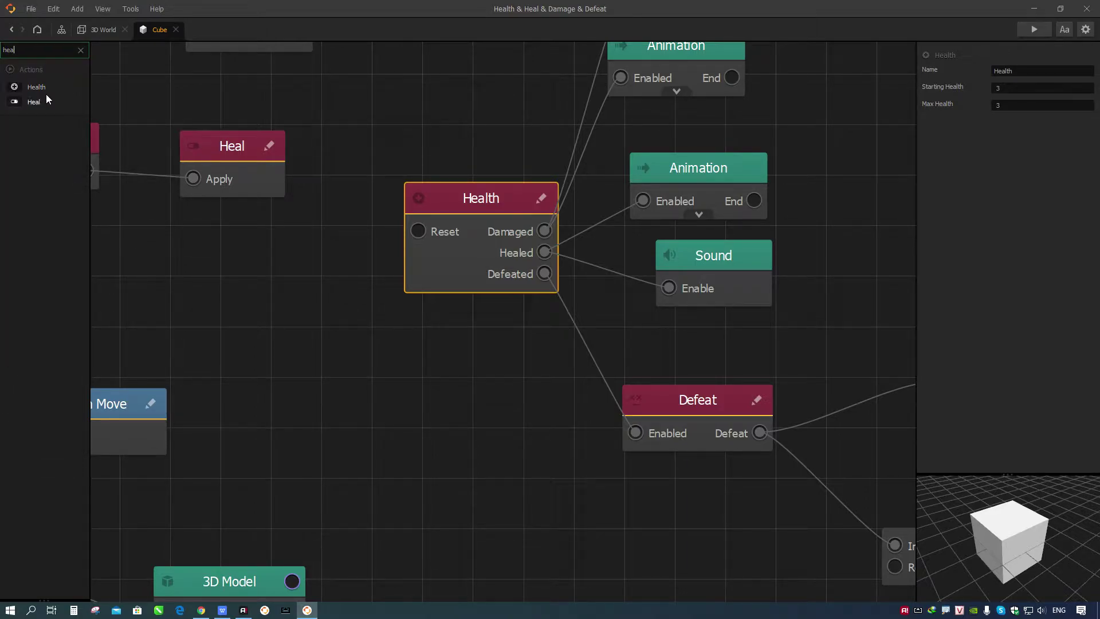
click(510, 199)
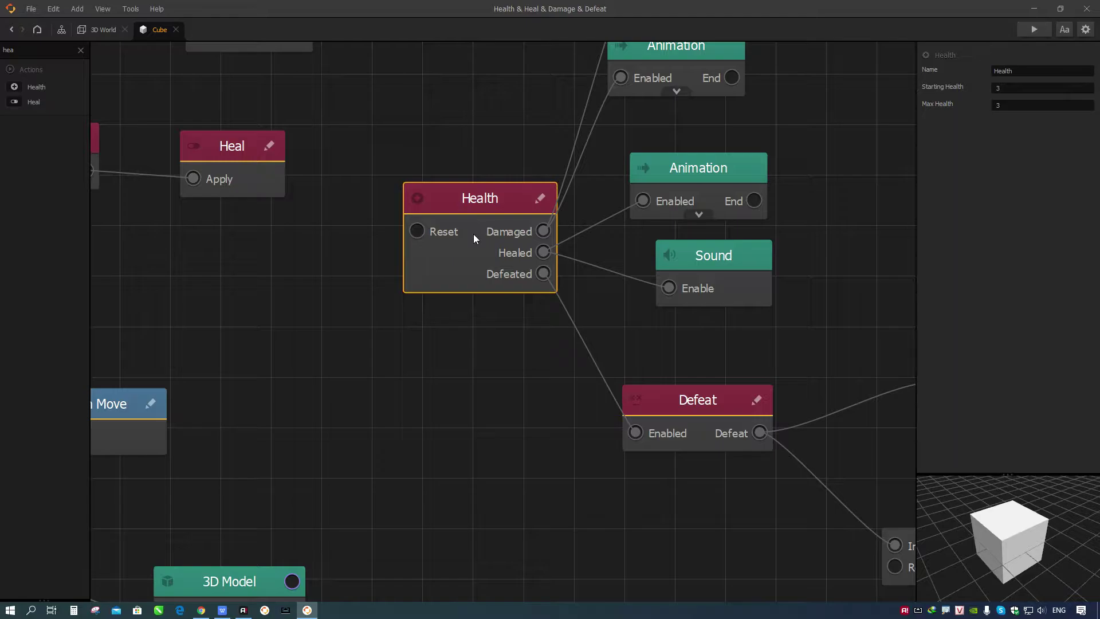
scroll(490, 155, up, 1)
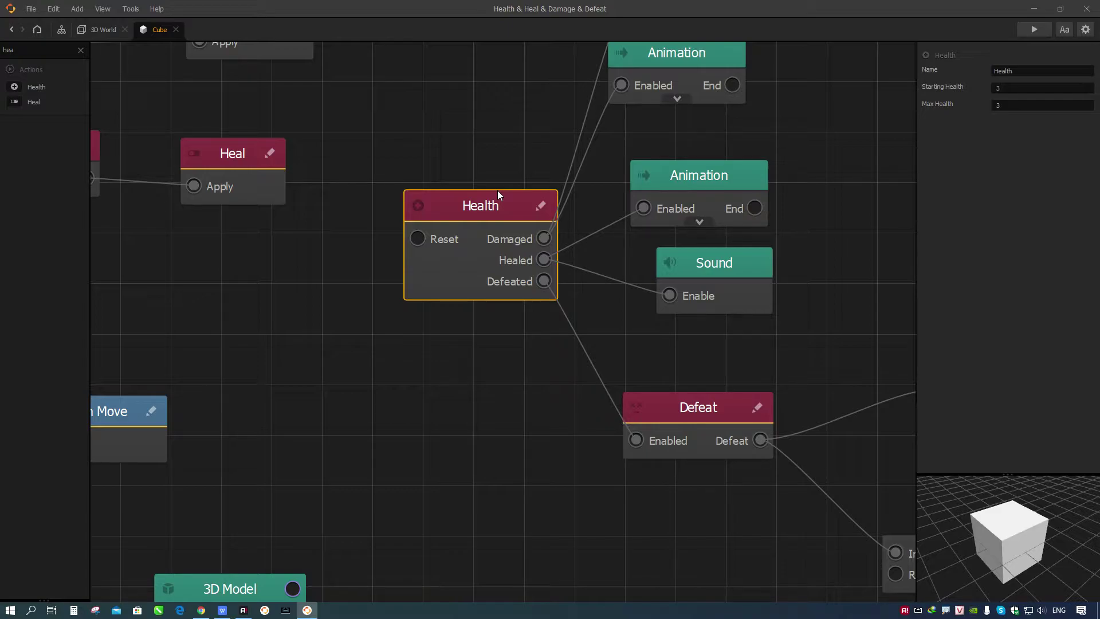
drag(490, 196, 473, 189)
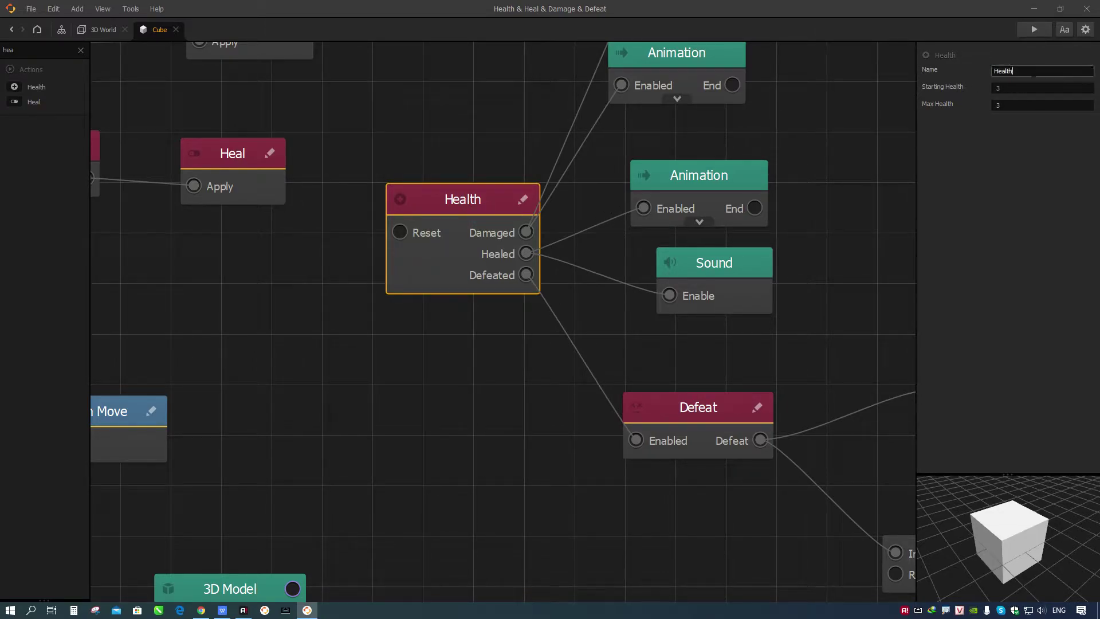
Set the Health node's Starting Health and Max Health to 10
click(1008, 88)
drag(1016, 89, 977, 86)
text(10)
key(Tab)
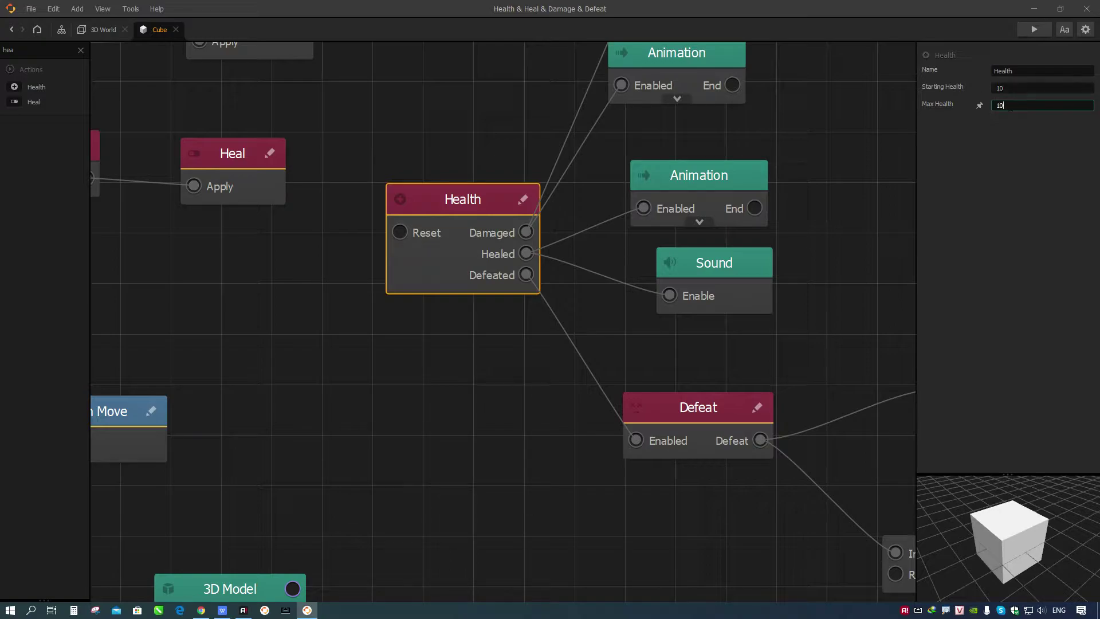
Set the Health node's Starting Health to 5
click(1001, 87)
drag(1034, 89, 986, 92)
click(1013, 82)
click(1012, 83)
click(1004, 142)
click(932, 103)
click(1009, 87)
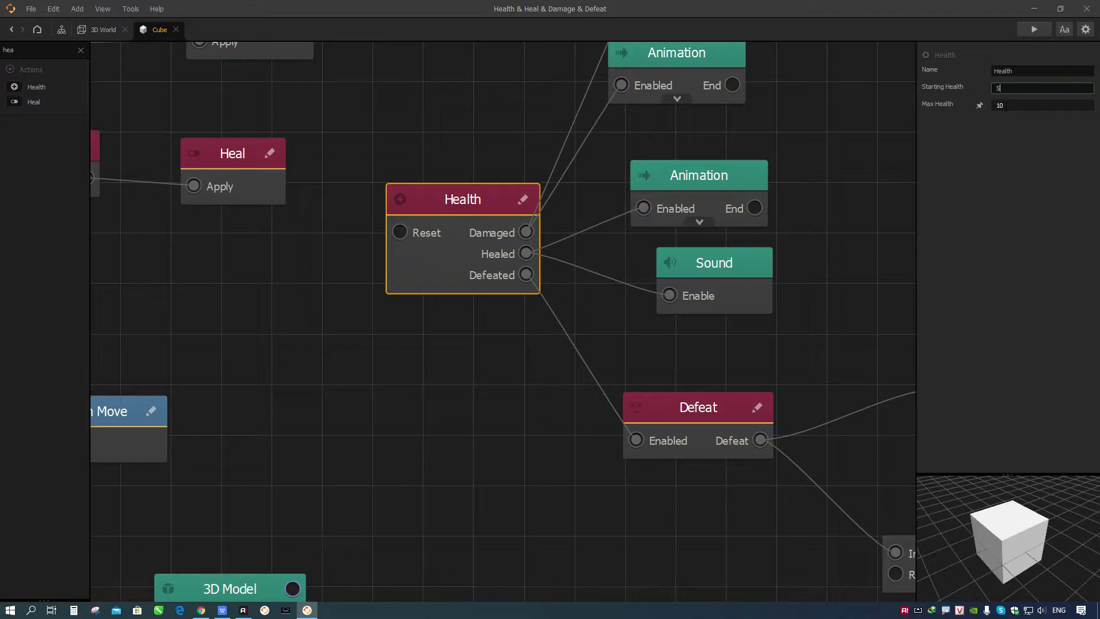
click(998, 104)
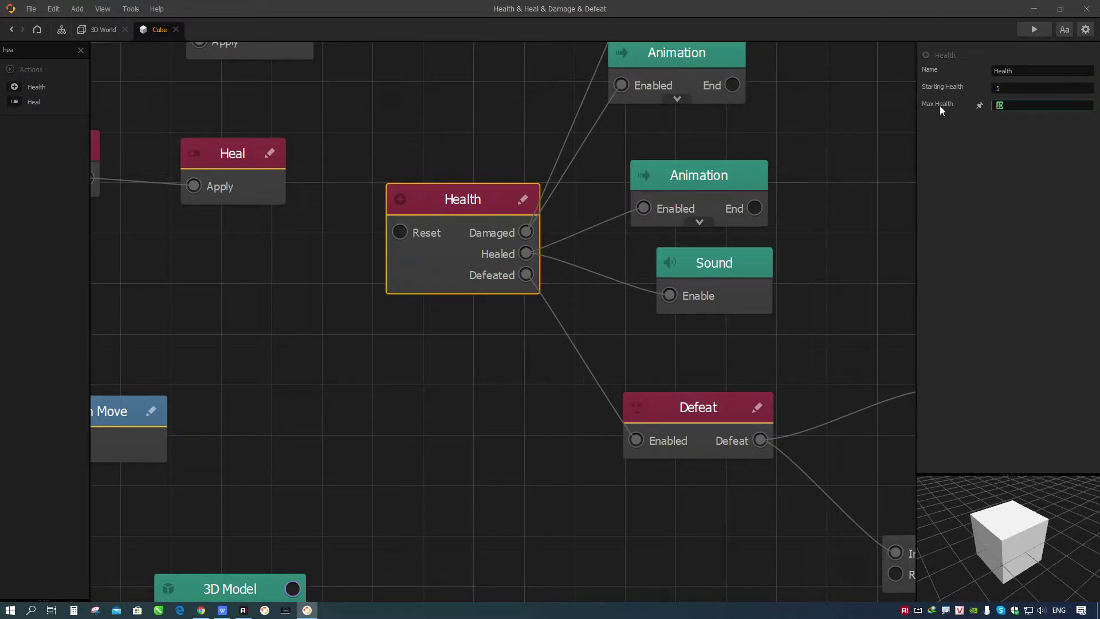
click(1003, 87)
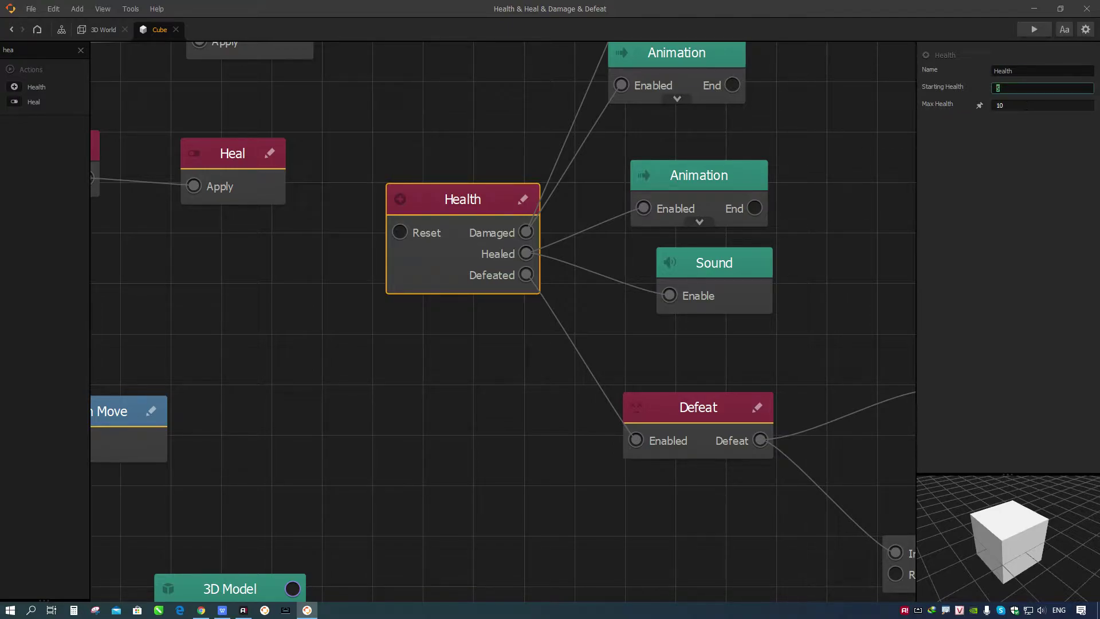
click(1025, 106)
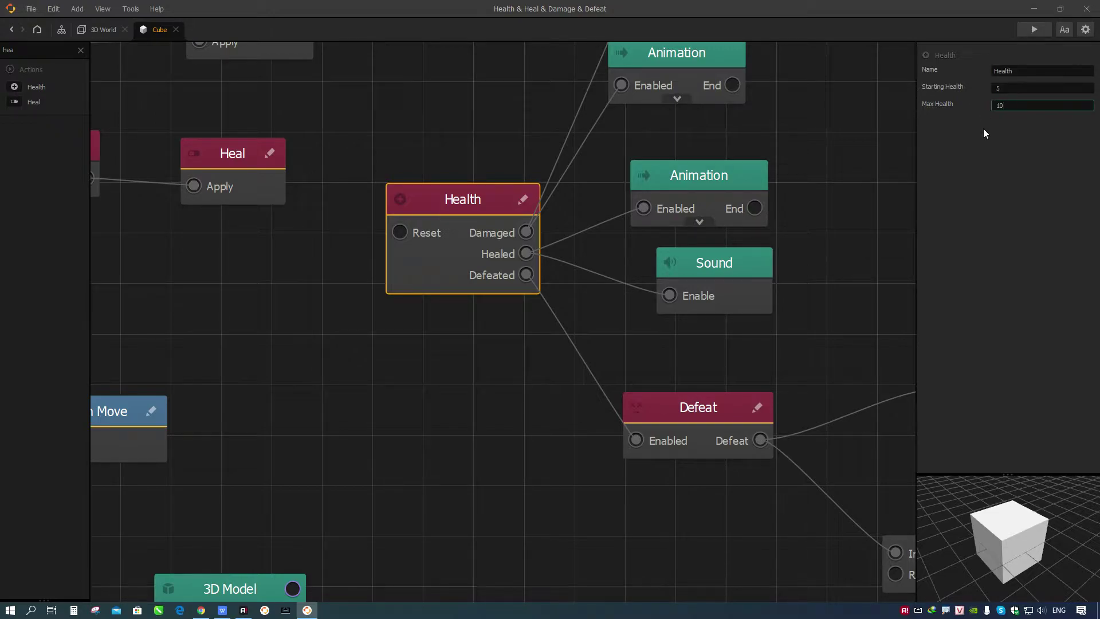
click(1008, 89)
click(1018, 104)
Set the Health node's Starting Health and Max Health to 3
double_click(998, 88)
text(3)
key(Tab)
click(467, 400)
click(468, 218)
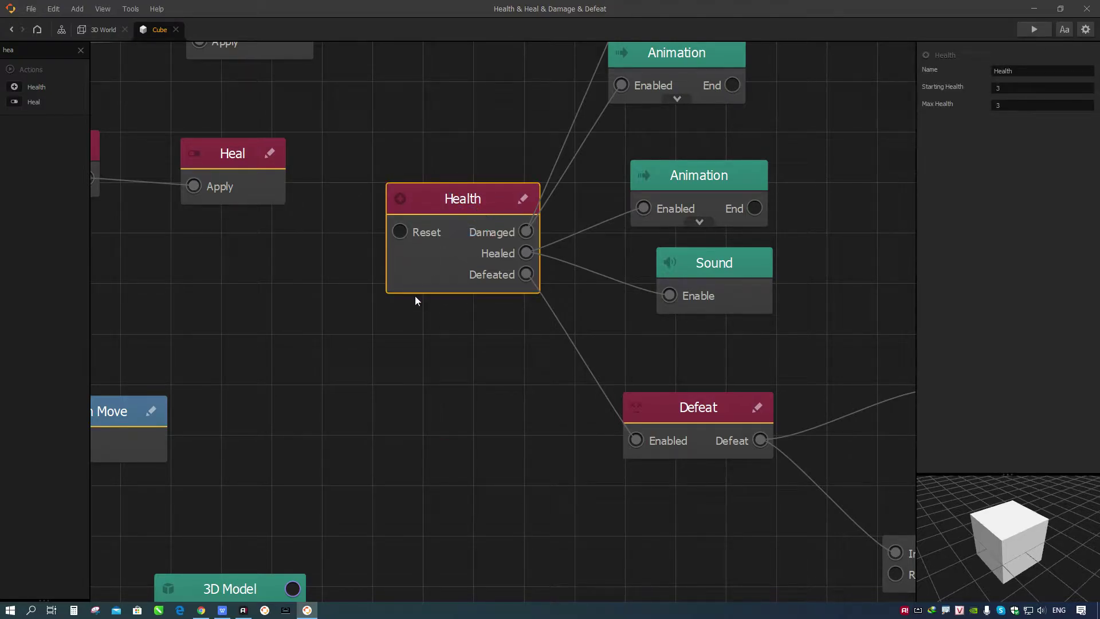
Examine the If Collide, Damage and Heal nodes and their connections from the Start node
drag(433, 337, 506, 345)
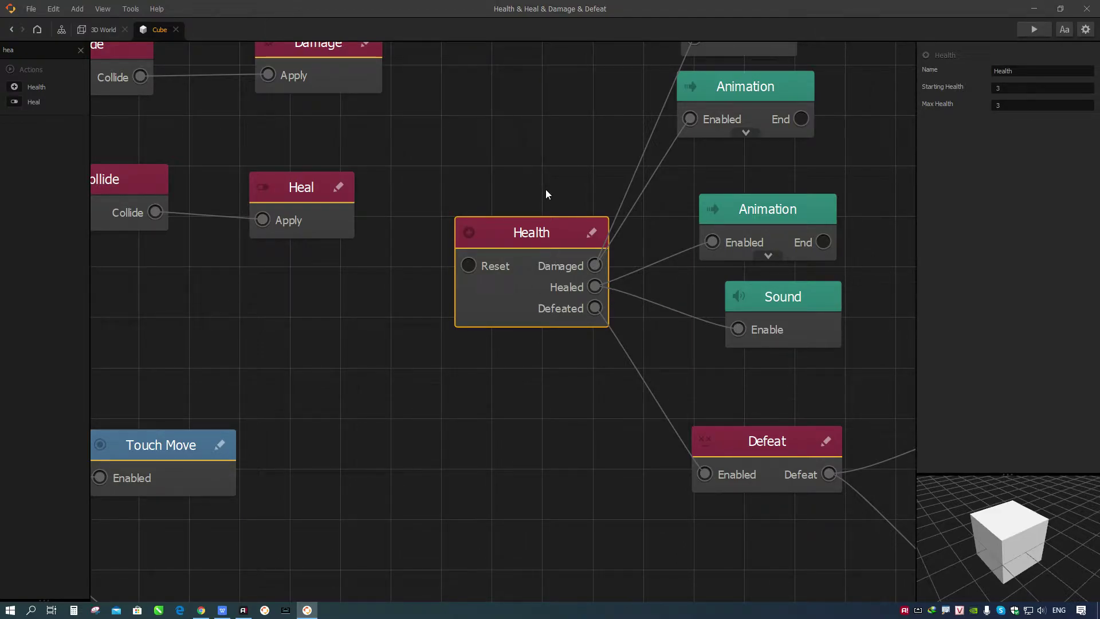
mouse_move(449, 374)
middle_down()
mouse_move(563, 441)
mouse_move(575, 460)
middle_up()
middle_drag(579, 418, 562, 385)
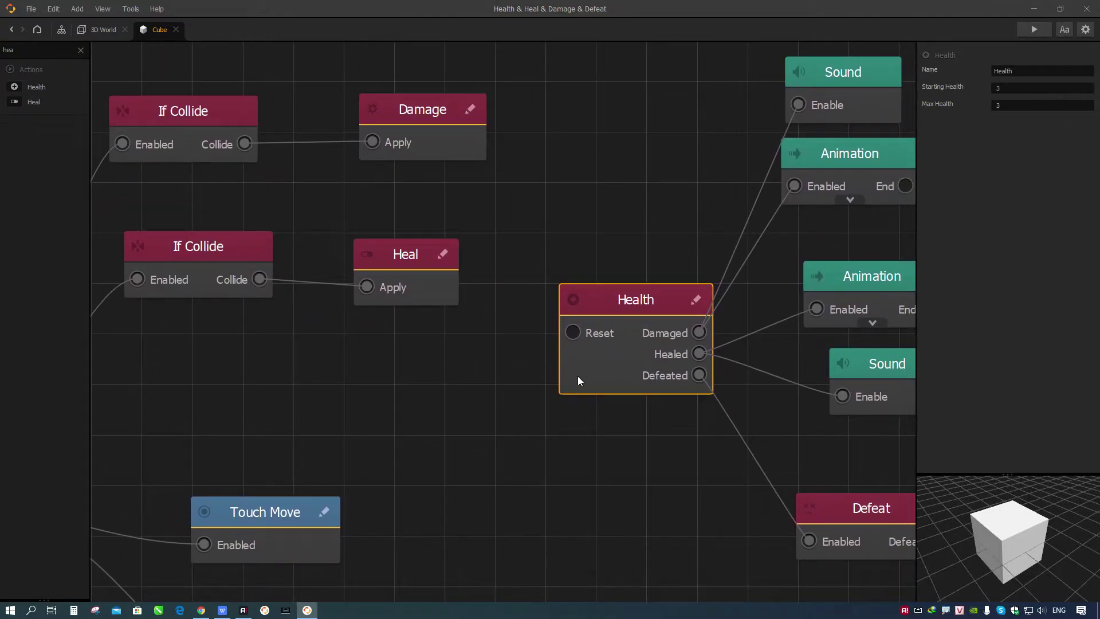
drag(530, 392, 653, 439)
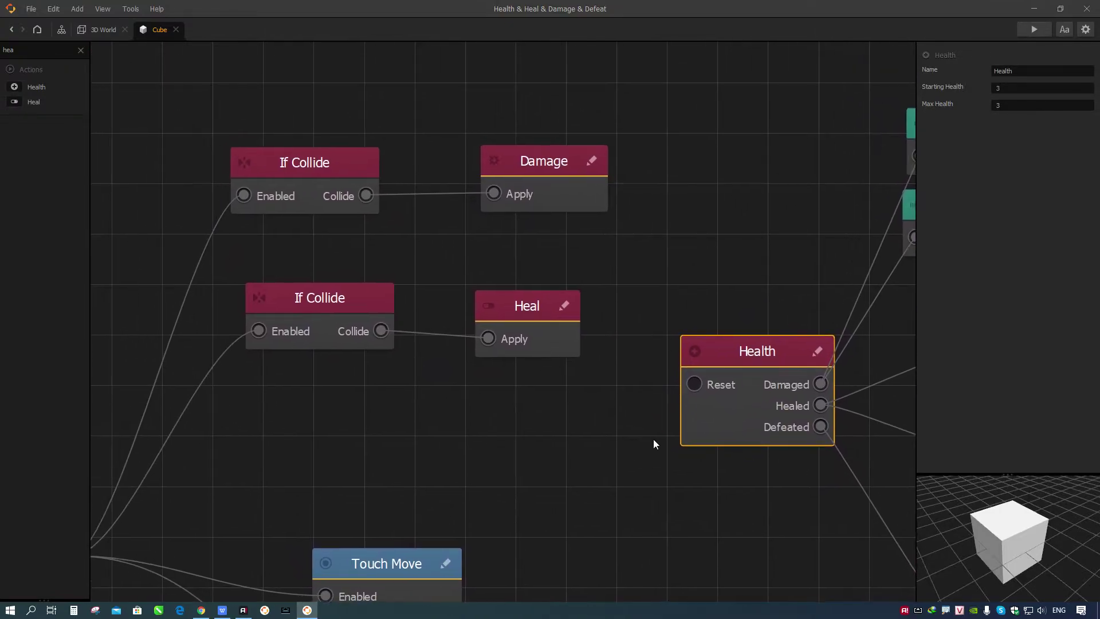
scroll(379, 442, down, 1)
drag(379, 442, 484, 432)
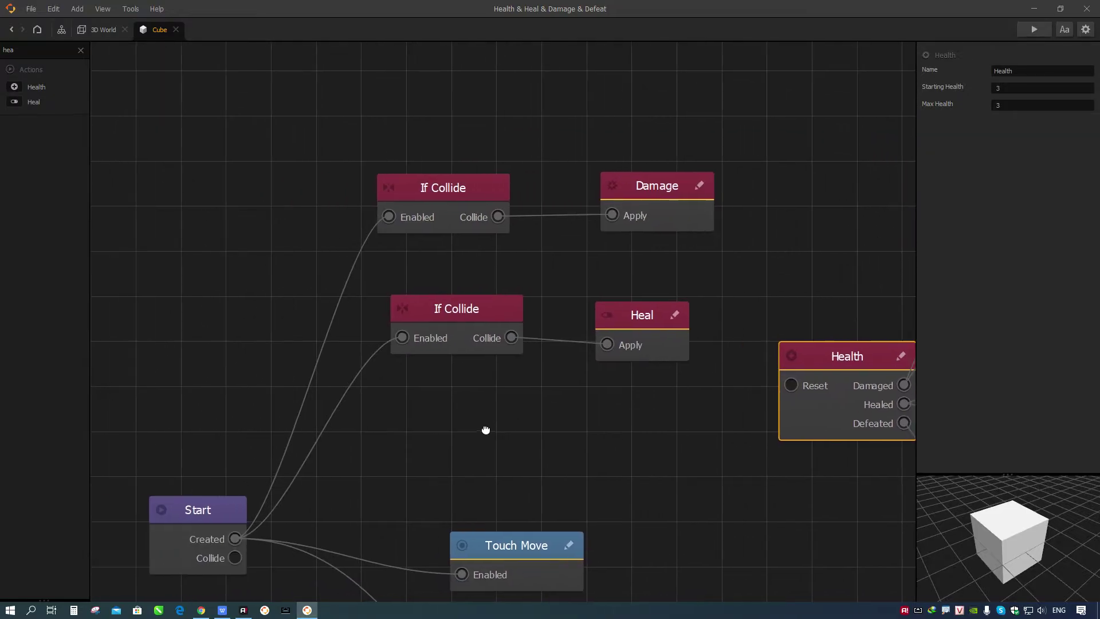
scroll(484, 432, down, 1)
Switch to the 3D World and inspect the Enemy and Heal objects in the asset library and in the scene
click(101, 29)
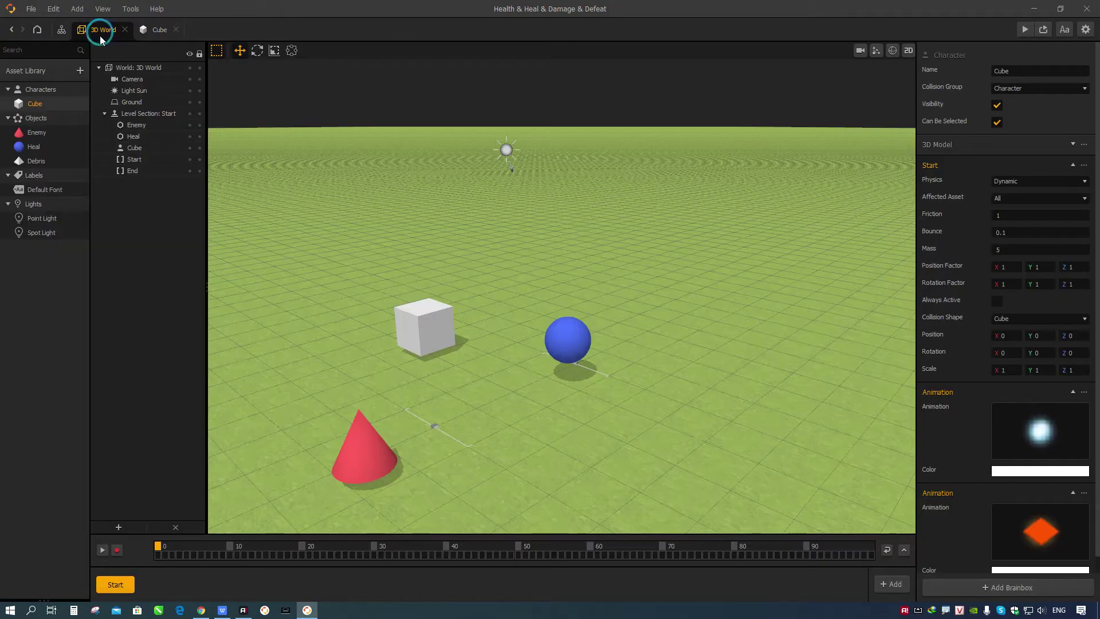
click(36, 138)
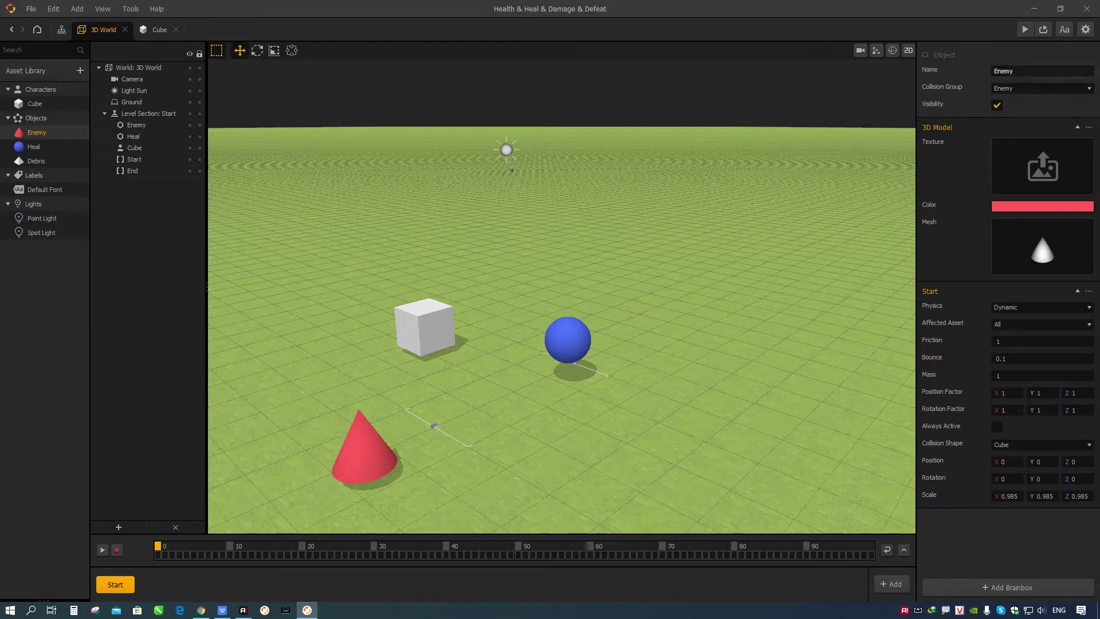
click(39, 147)
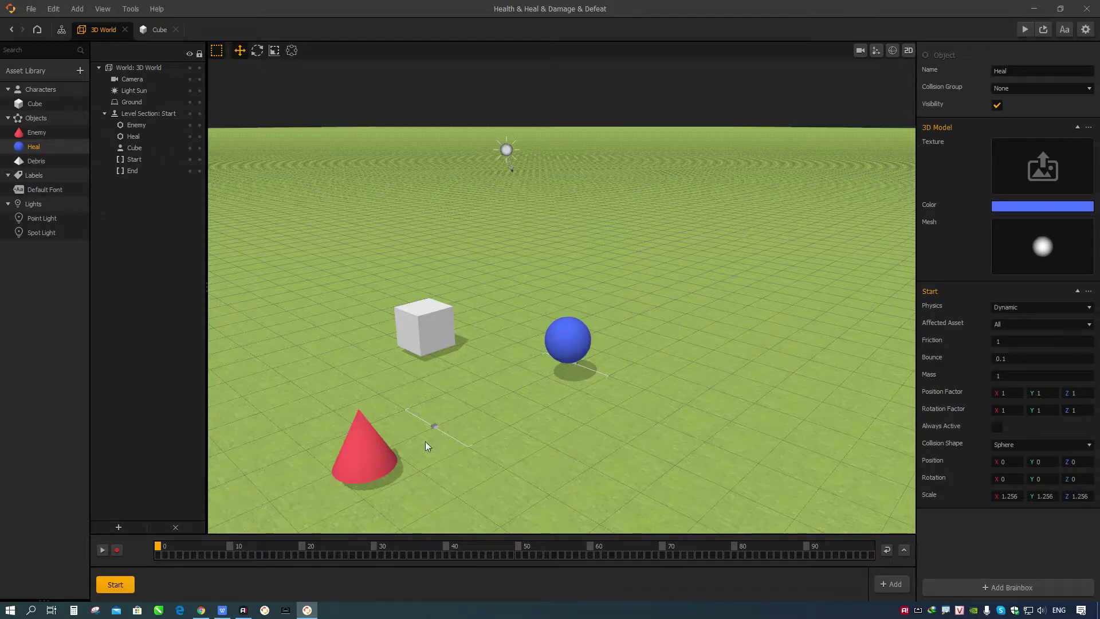
click(374, 458)
click(573, 353)
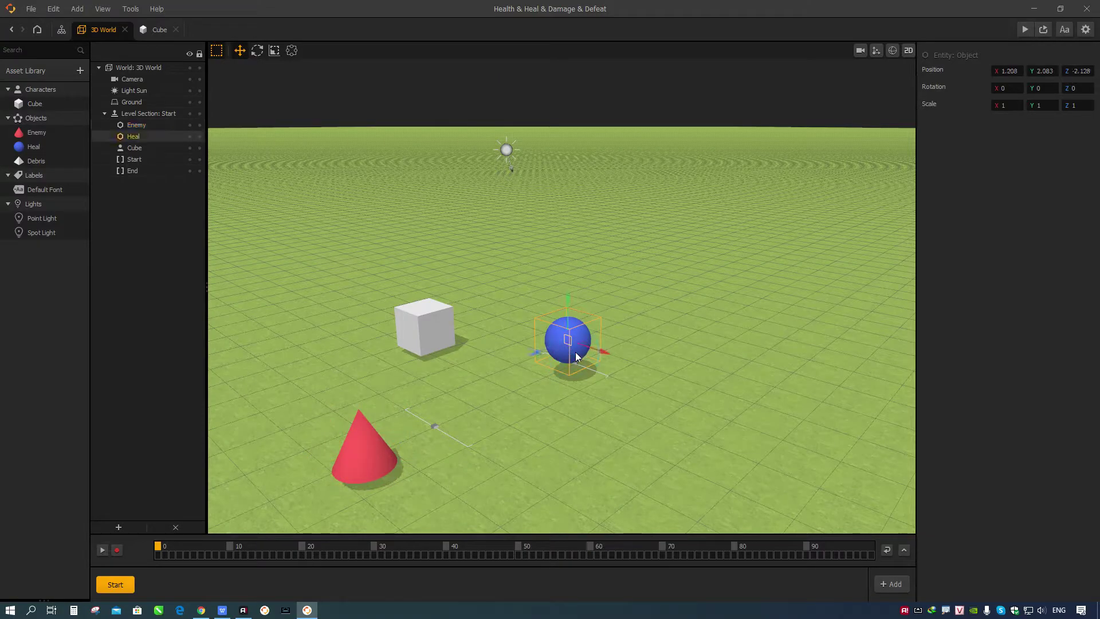
click(378, 450)
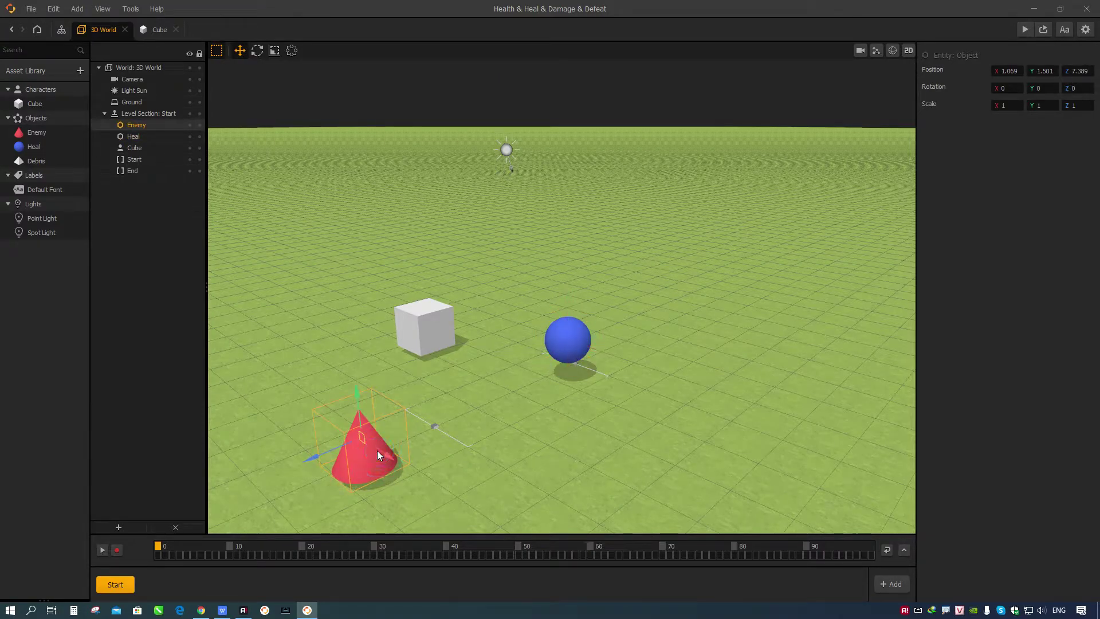
click(568, 342)
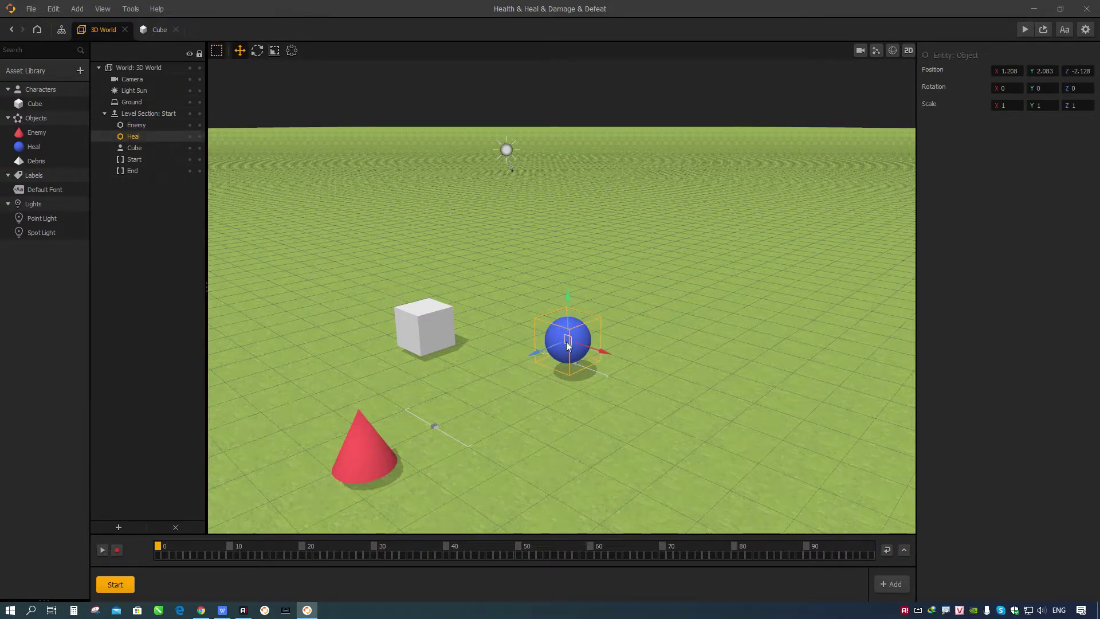
click(349, 475)
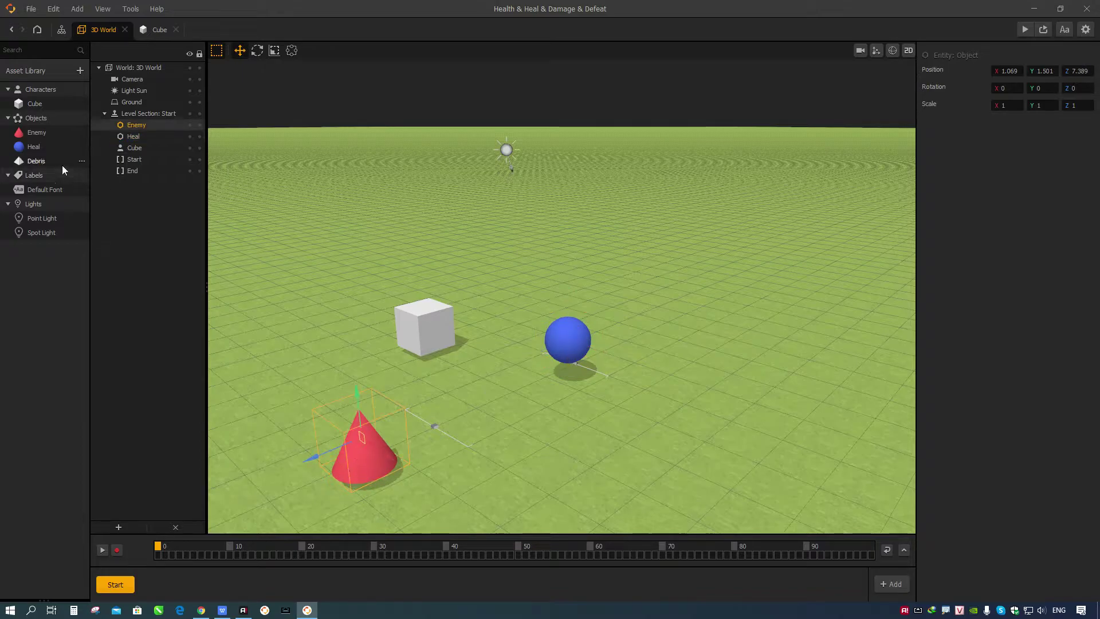
Return to the Cube's graph, move the If Collide node linked to Damage slightly upward, and check its Affected Asset options
click(155, 29)
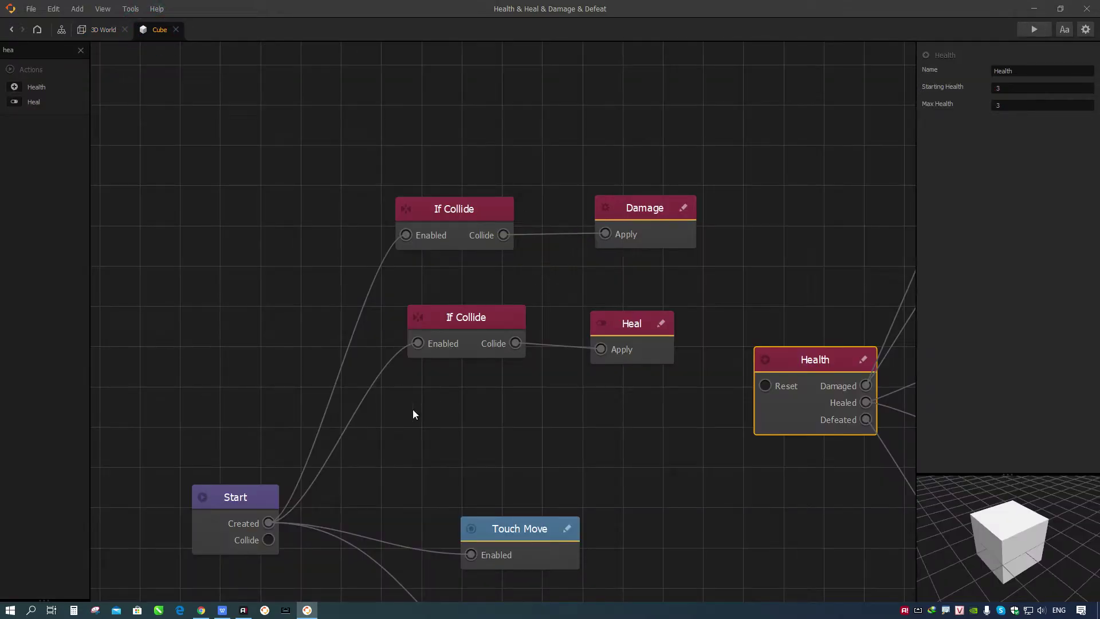
click(456, 213)
scroll(441, 221, up, 2)
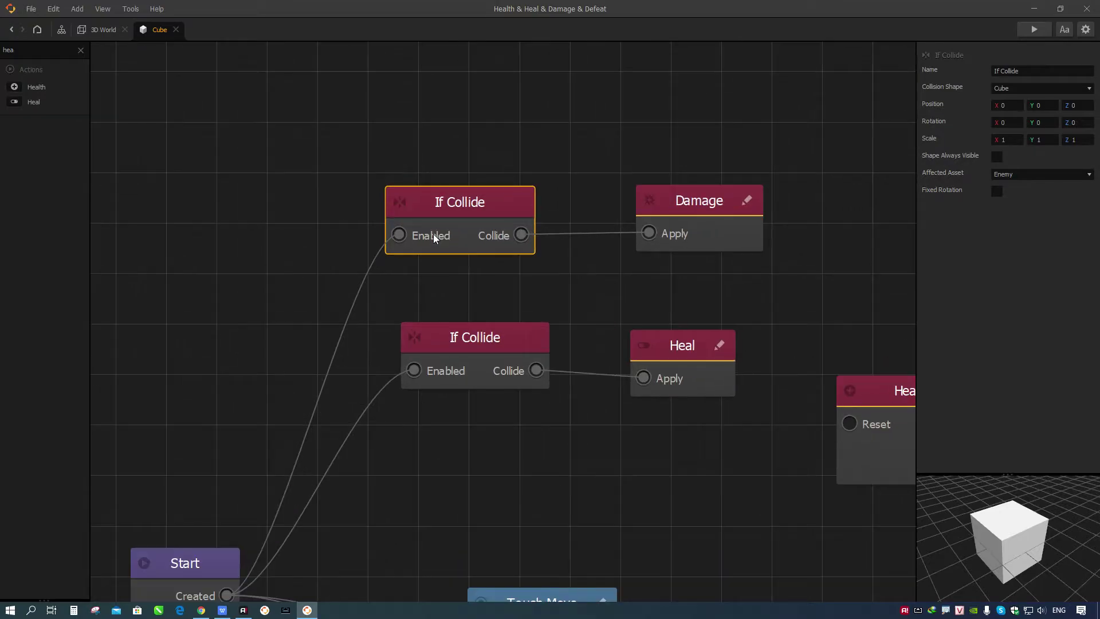
click(465, 195)
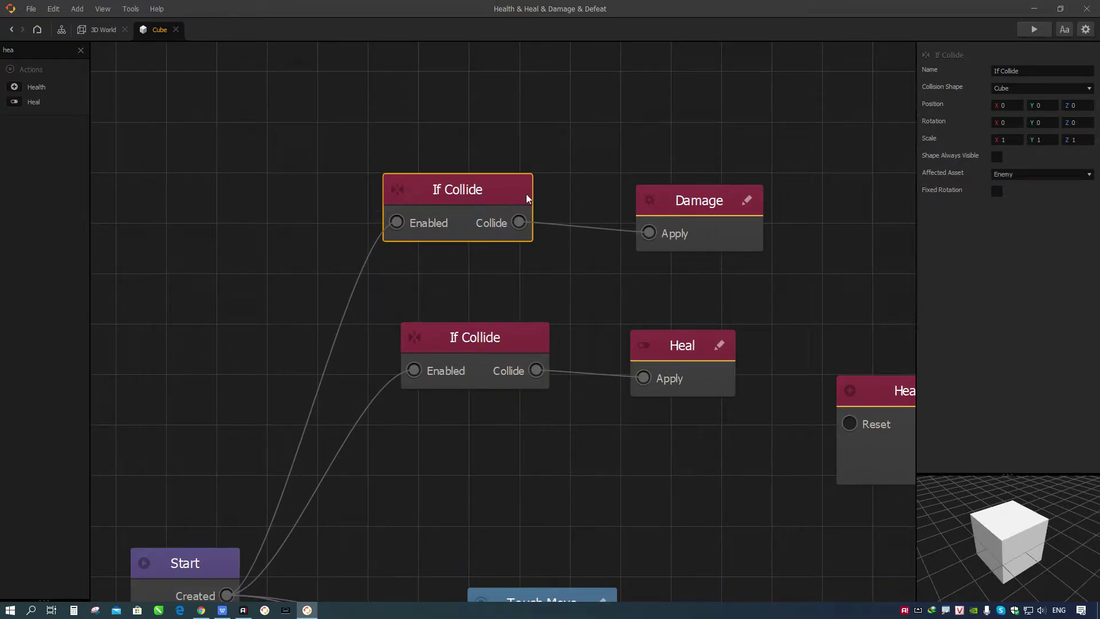
click(1020, 175)
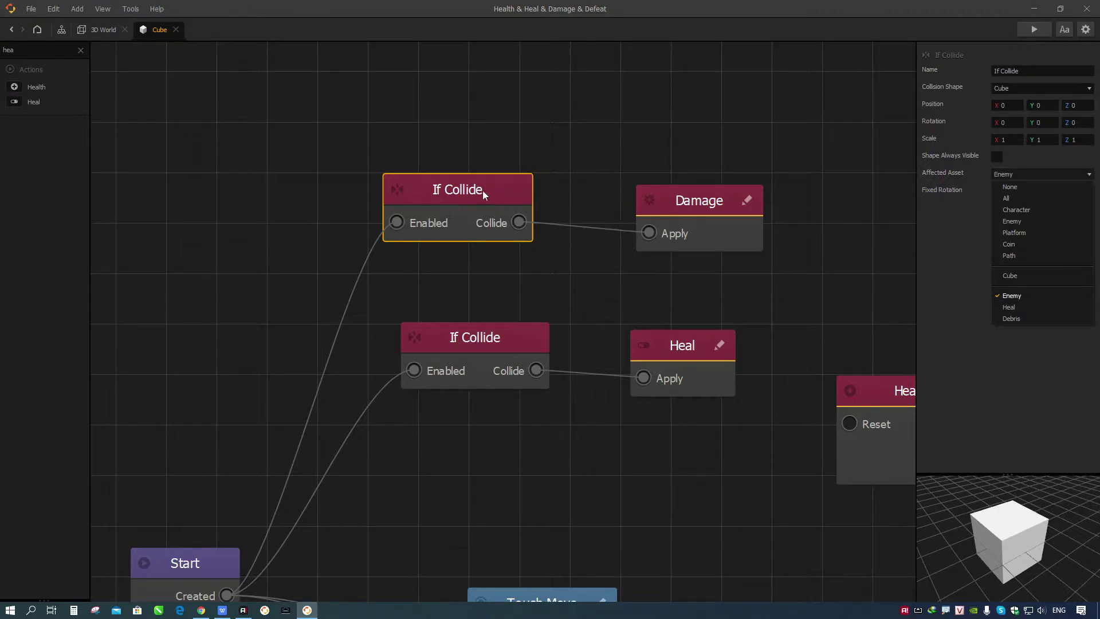
drag(454, 190, 457, 186)
Move the Damage node slightly upward and search the node library for "da"
drag(694, 197, 690, 190)
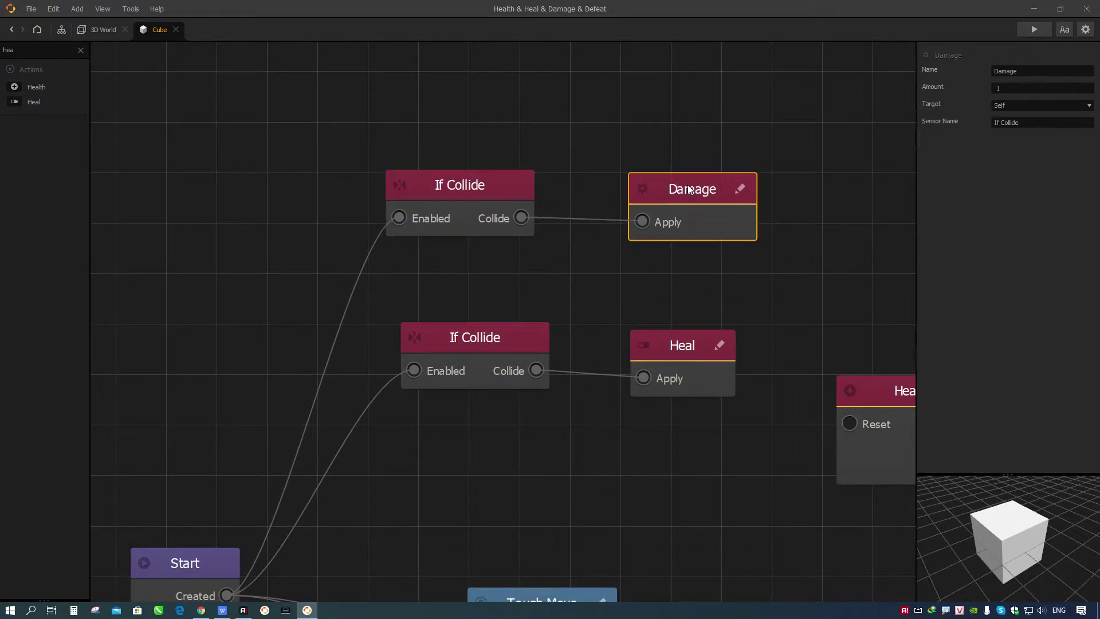
click(80, 50)
text(da)
Review the settings of the Health, Heal and Damage nodes one after another
drag(774, 275, 640, 260)
click(773, 391)
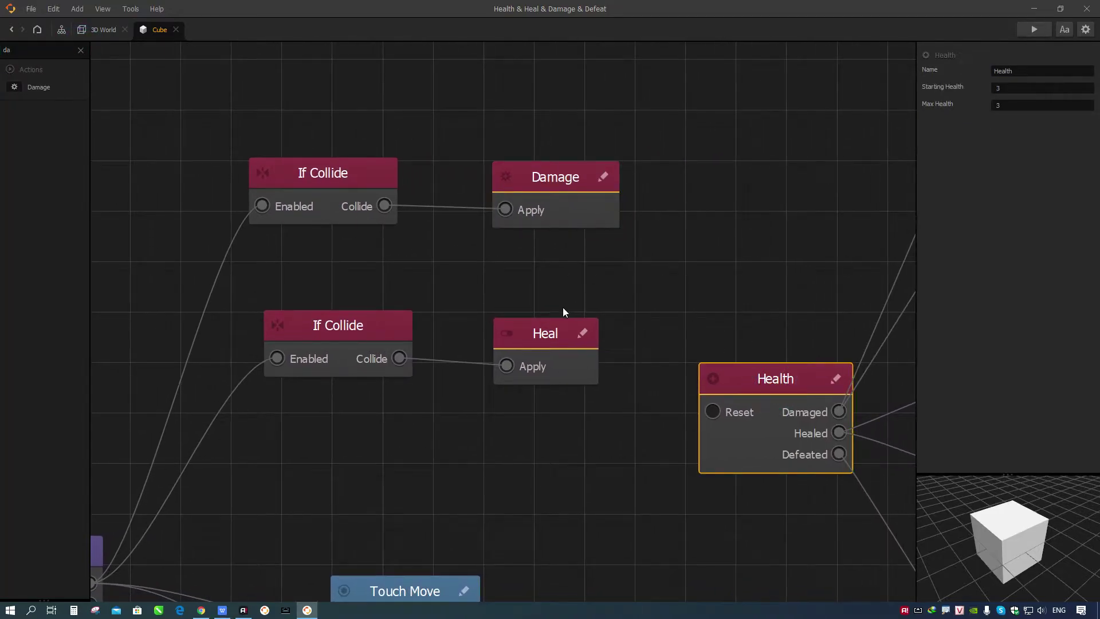
click(551, 344)
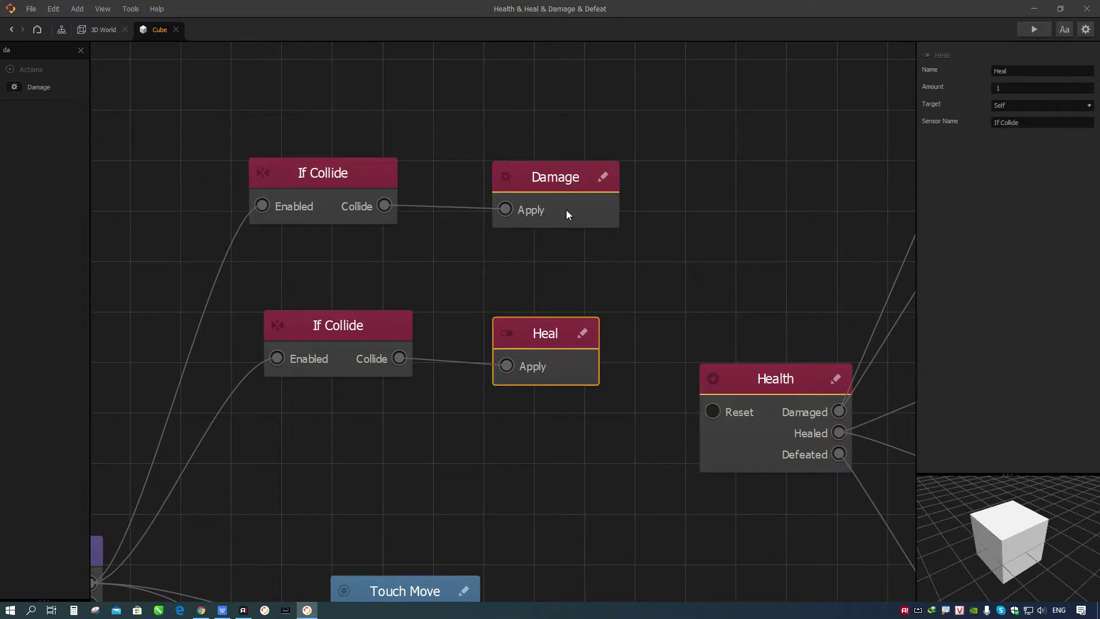
click(558, 179)
click(546, 342)
click(774, 377)
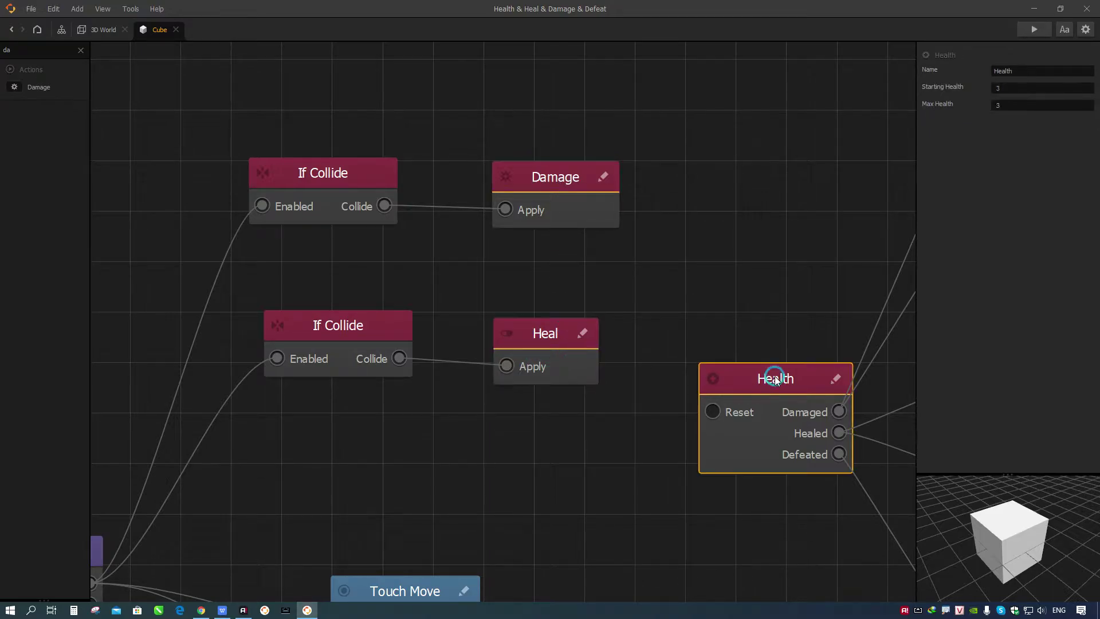
Move the Damage node and its linked If Collide node slightly upward, and inspect the Damage node's Amount
drag(707, 311, 737, 321)
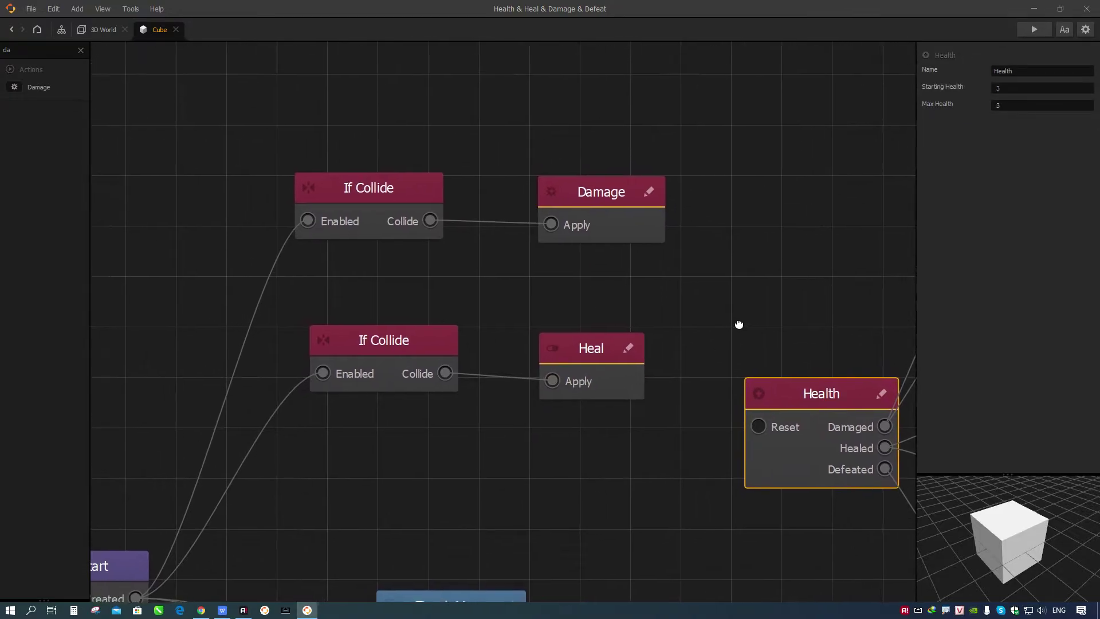
click(388, 186)
drag(450, 155, 483, 153)
click(405, 192)
drag(407, 193, 418, 171)
drag(640, 223, 636, 173)
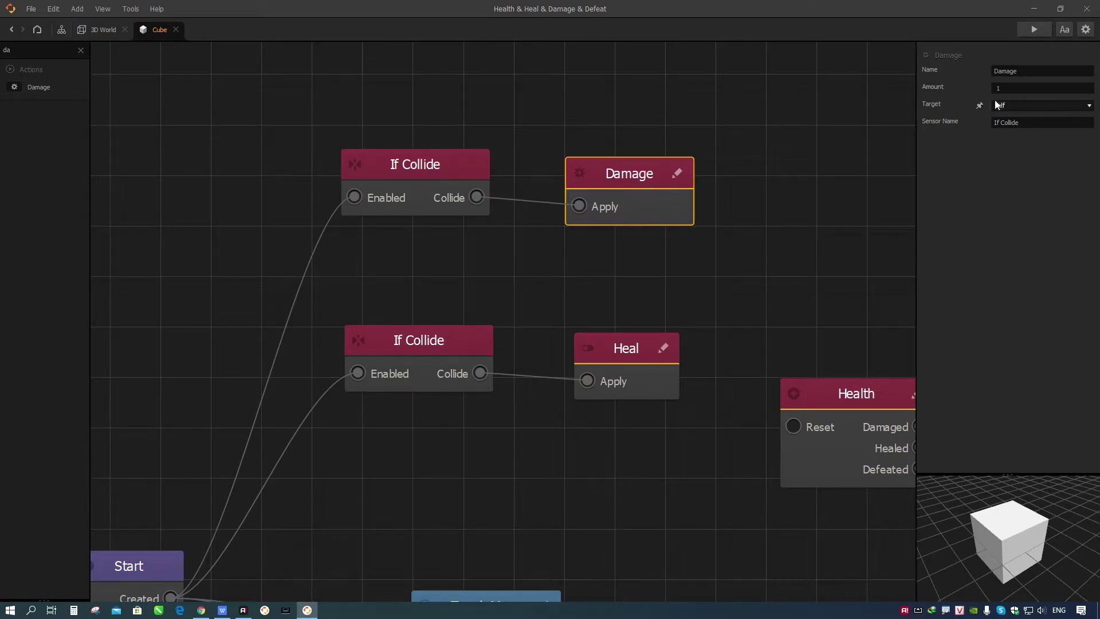
click(1017, 88)
Check the Affected Asset options of the If Collide node linked to Heal, and select the Heal sphere in the 3D World
drag(552, 271, 592, 238)
click(462, 312)
drag(533, 256, 522, 193)
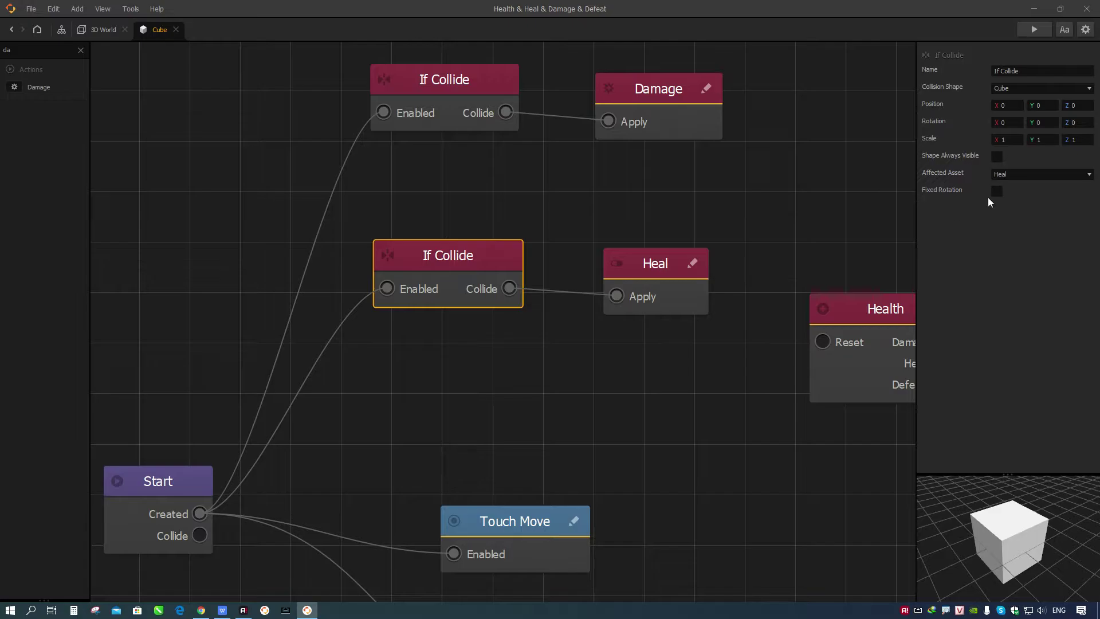
click(1015, 175)
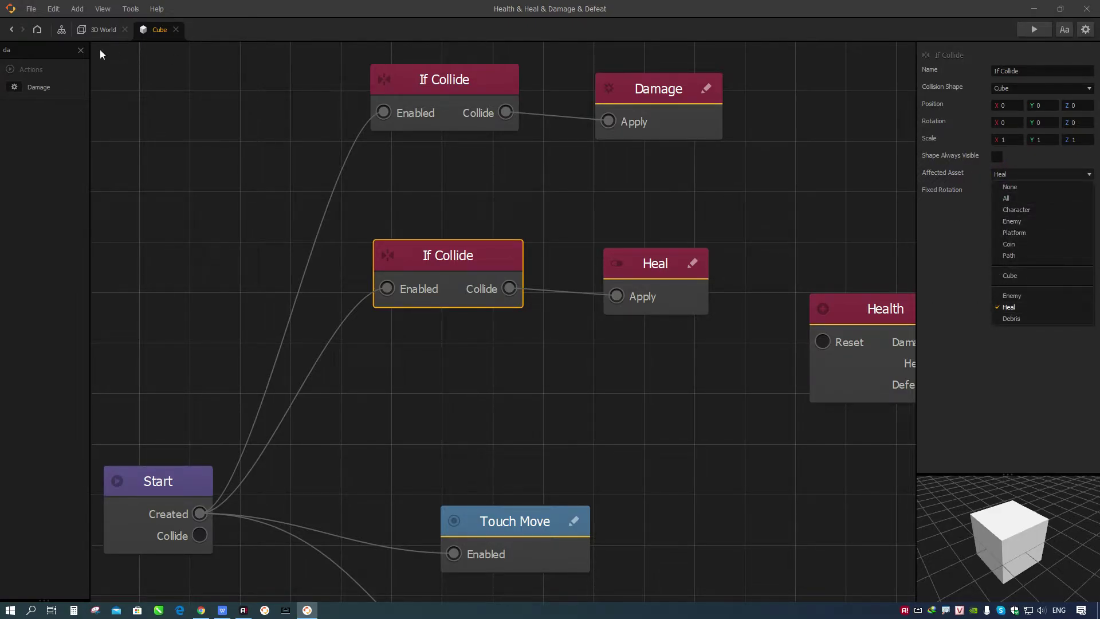
click(102, 29)
click(556, 347)
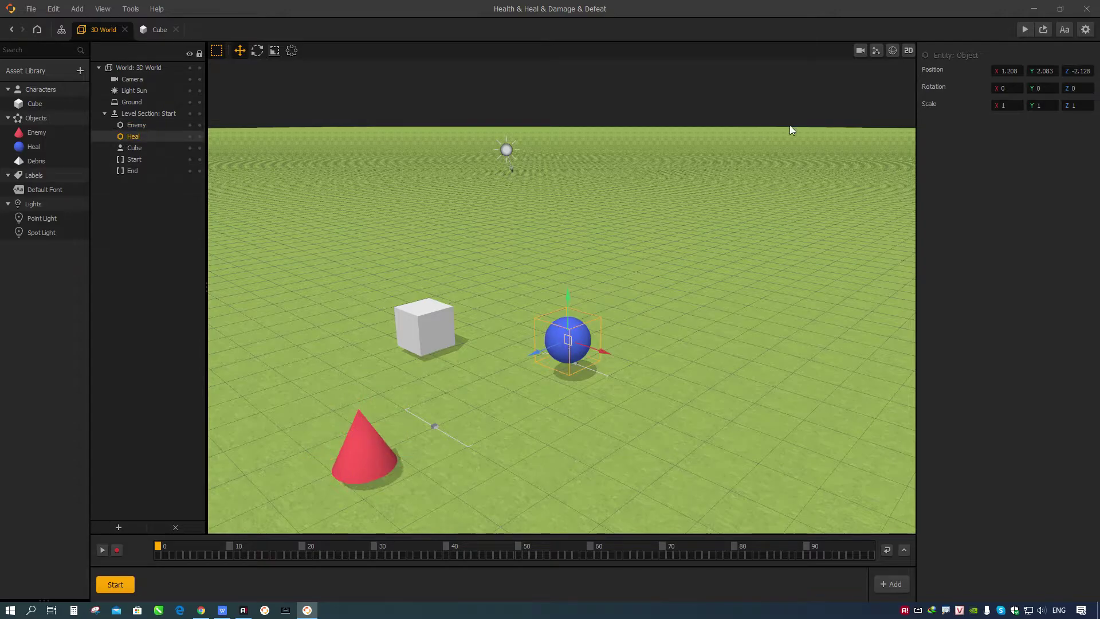
Return to the Cube's graph, inspect the Heal node's Amount, and move the Heal node slightly upward
click(159, 30)
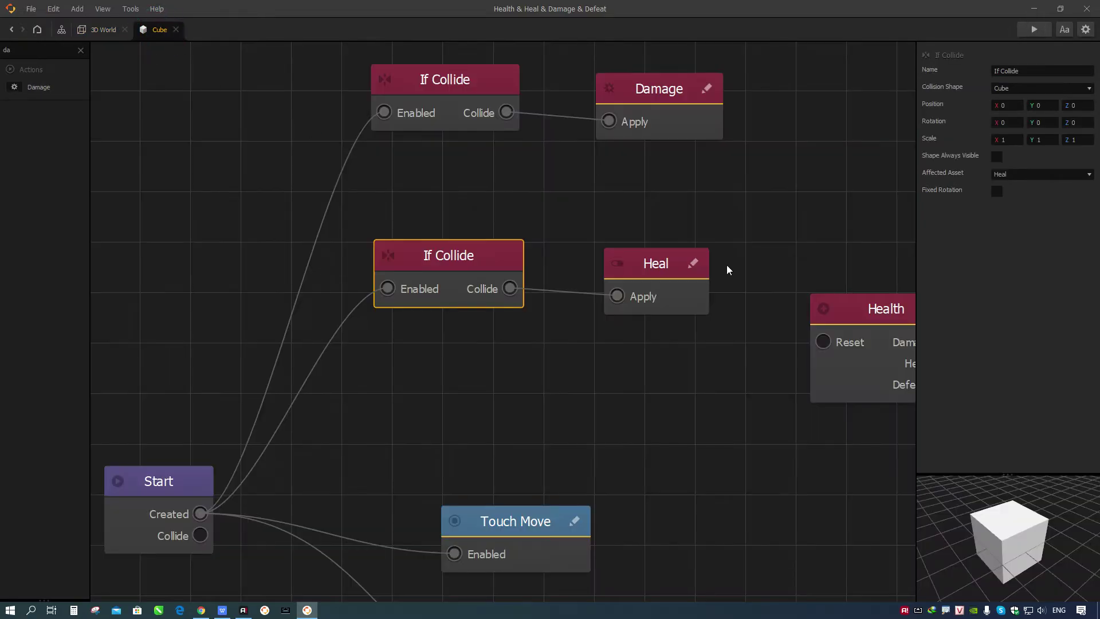
click(671, 265)
click(1008, 87)
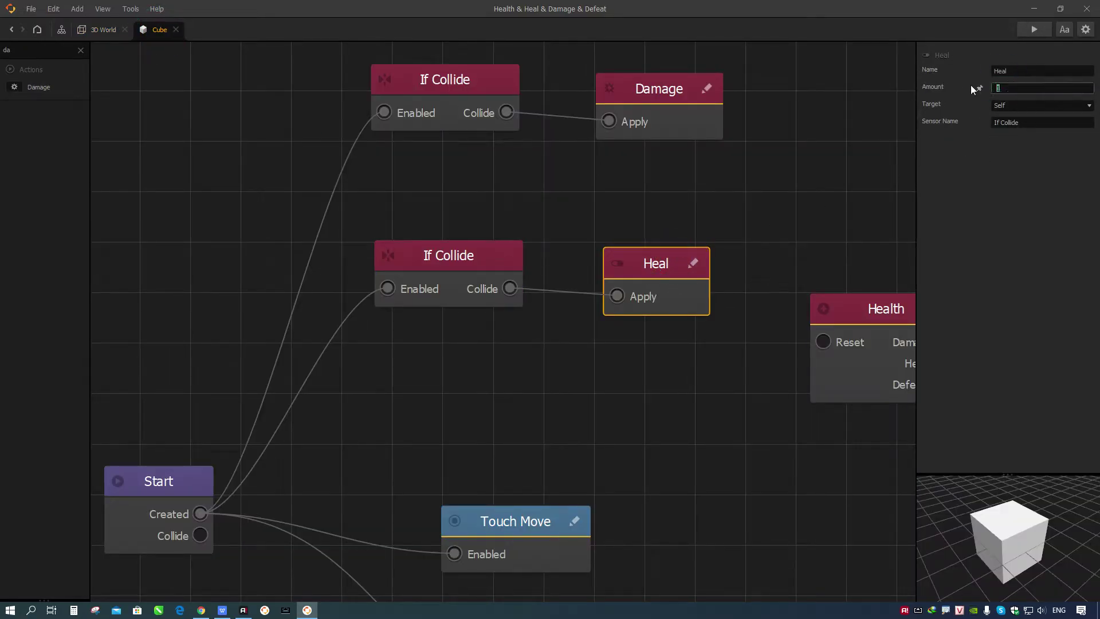
click(657, 126)
click(659, 268)
drag(658, 272, 658, 265)
mouse_move(589, 204)
middle_down()
mouse_move(533, 230)
mouse_move(548, 244)
middle_up()
Review the Health node's Starting Health and the settings of the Damage, Heal and both If Collide nodes
click(845, 347)
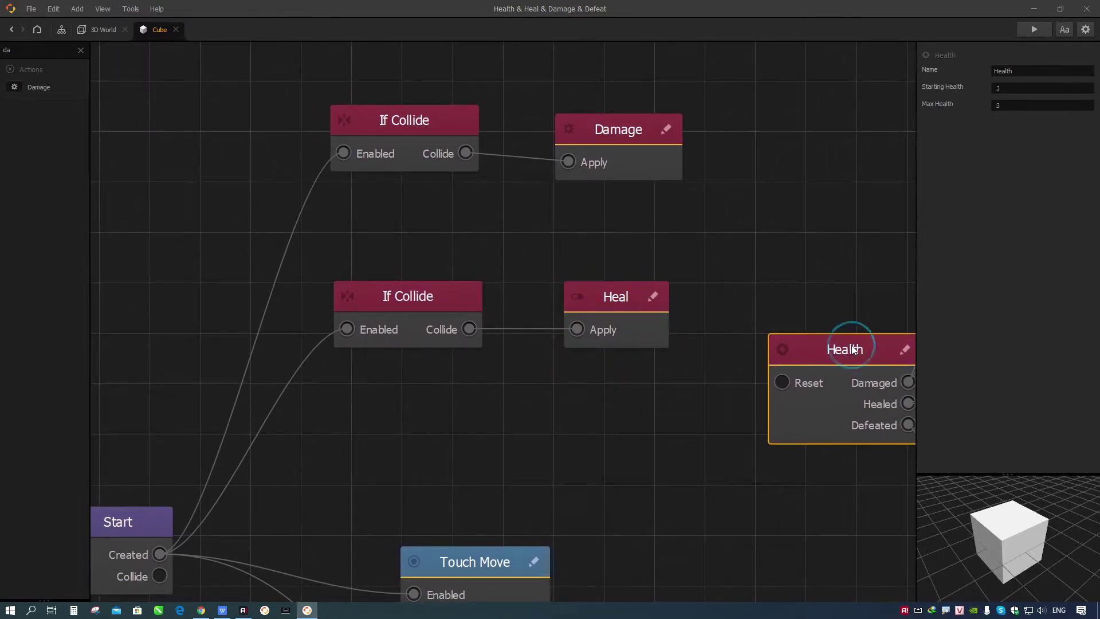
click(981, 88)
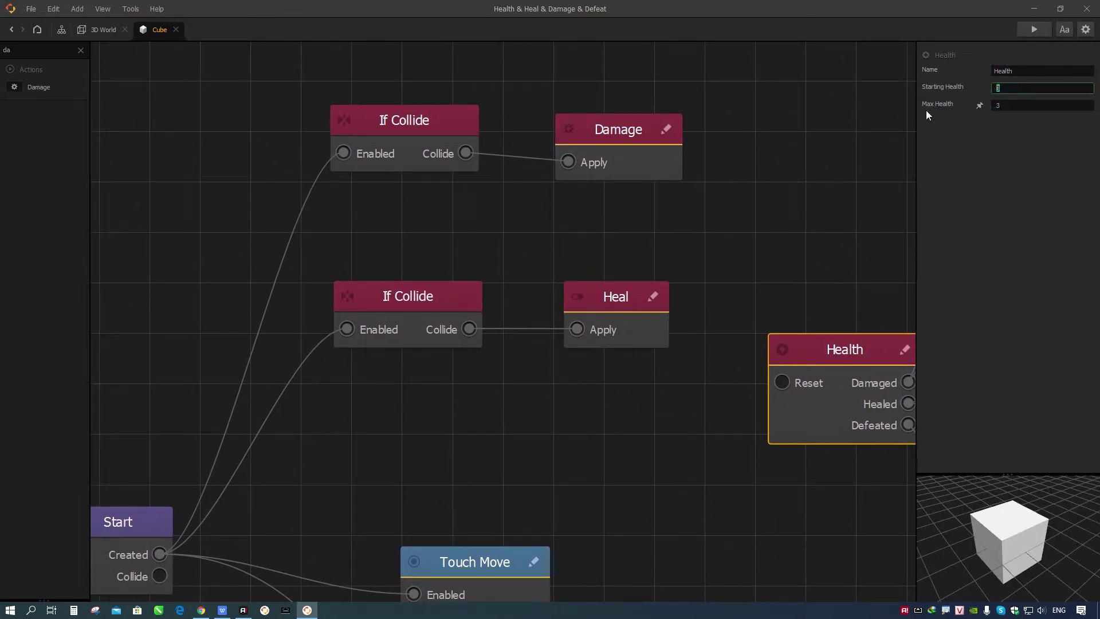
click(620, 132)
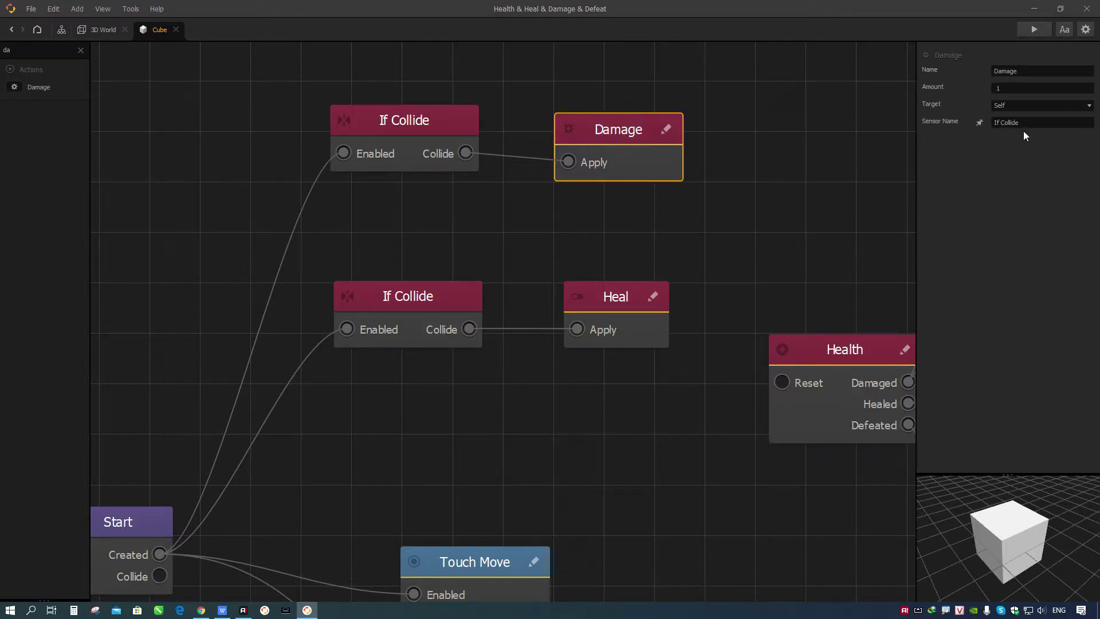
click(345, 169)
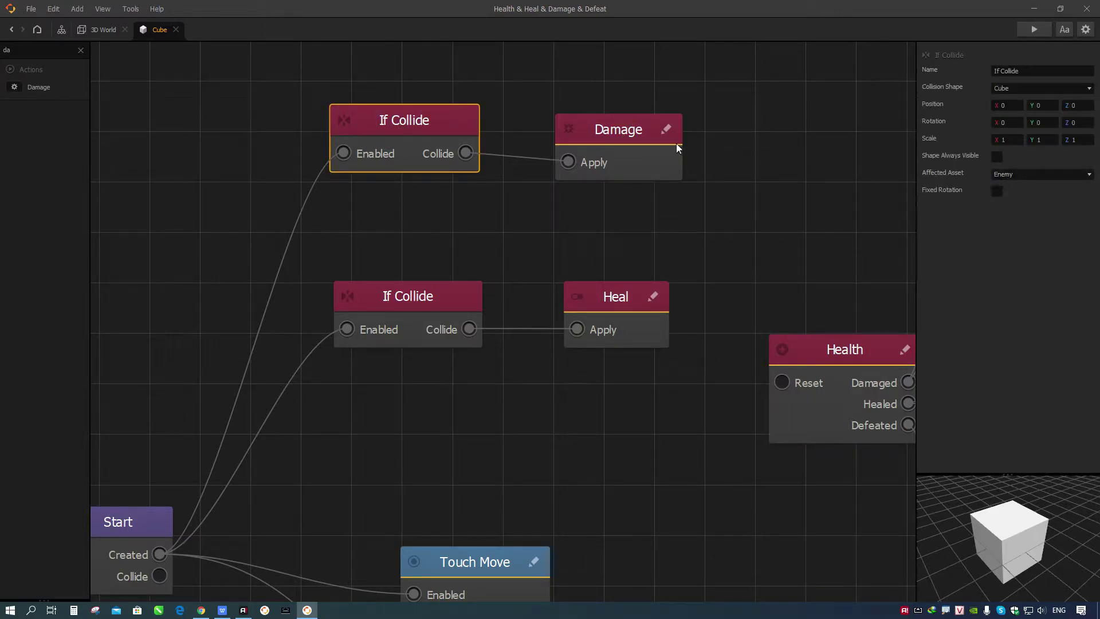
click(612, 136)
click(428, 297)
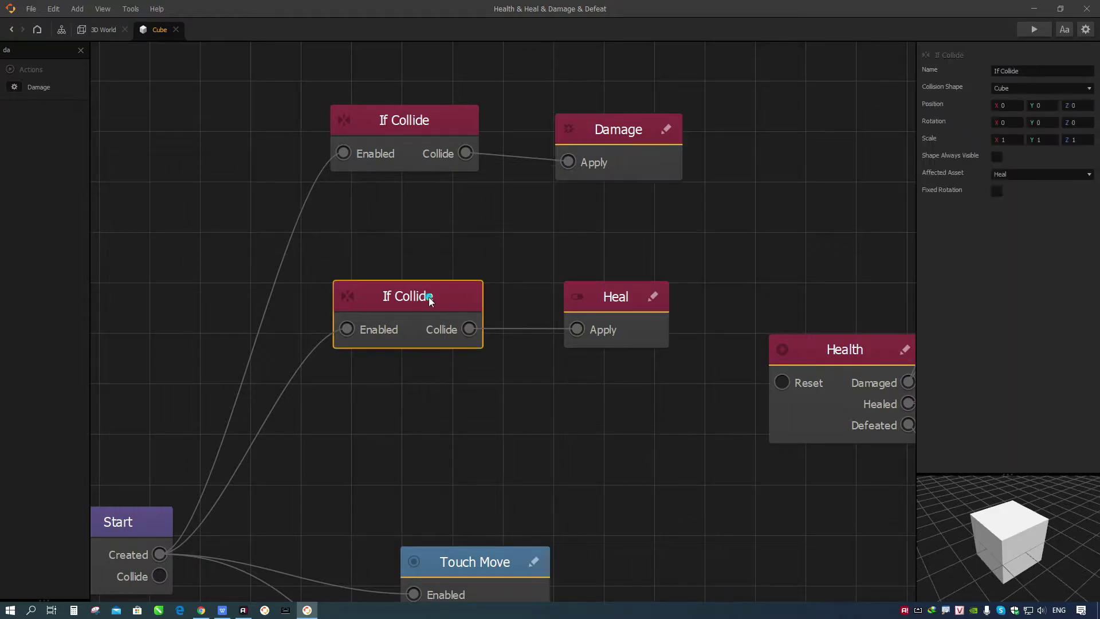
click(594, 304)
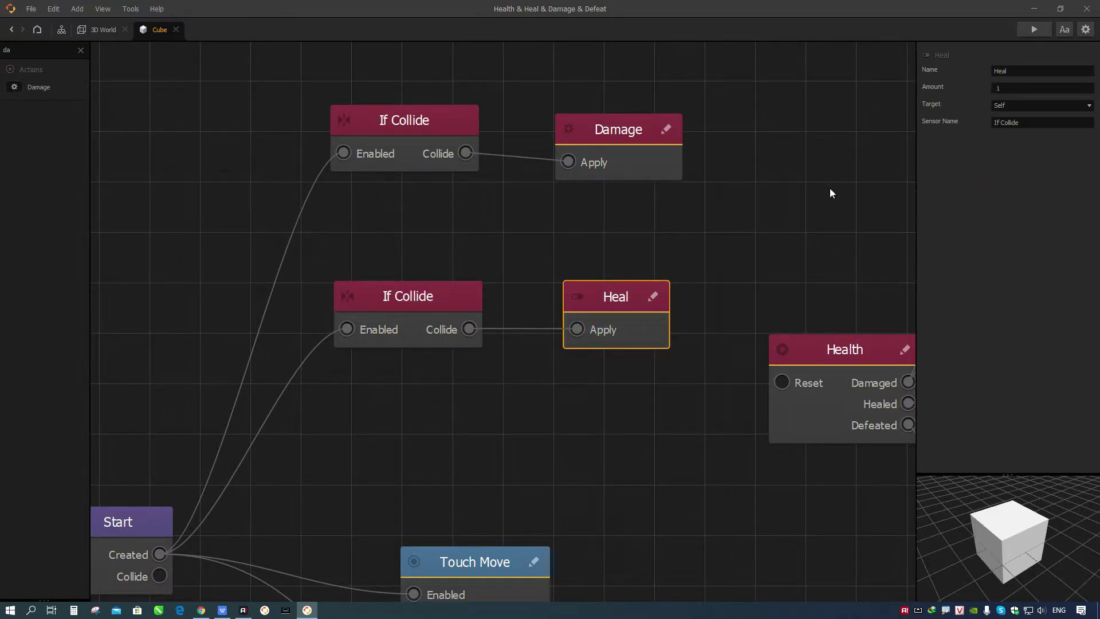
drag(821, 260, 787, 234)
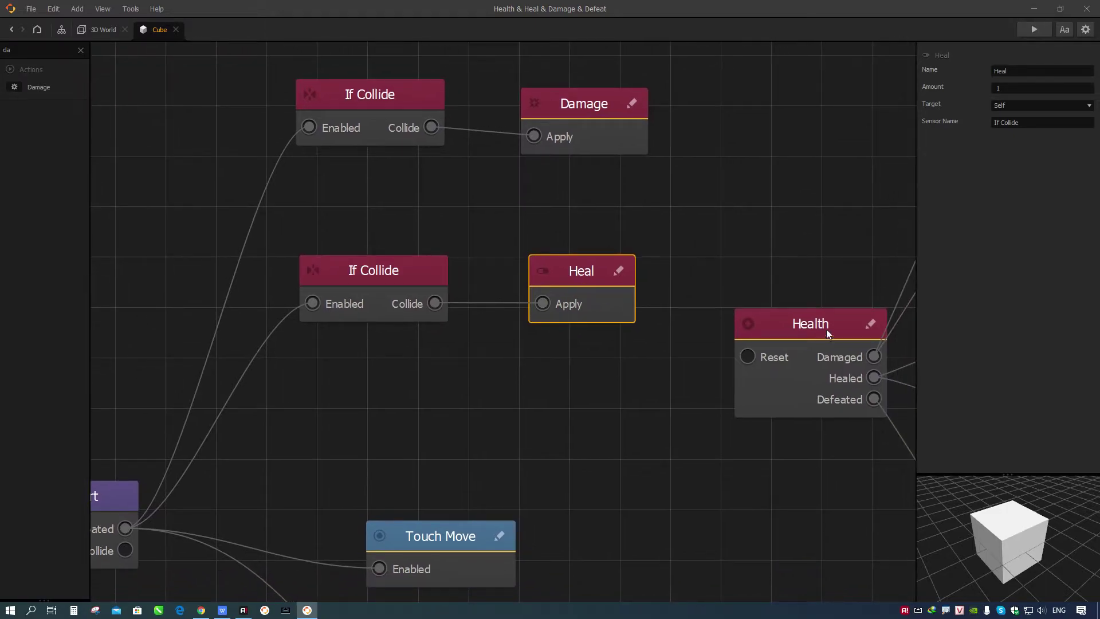
click(577, 112)
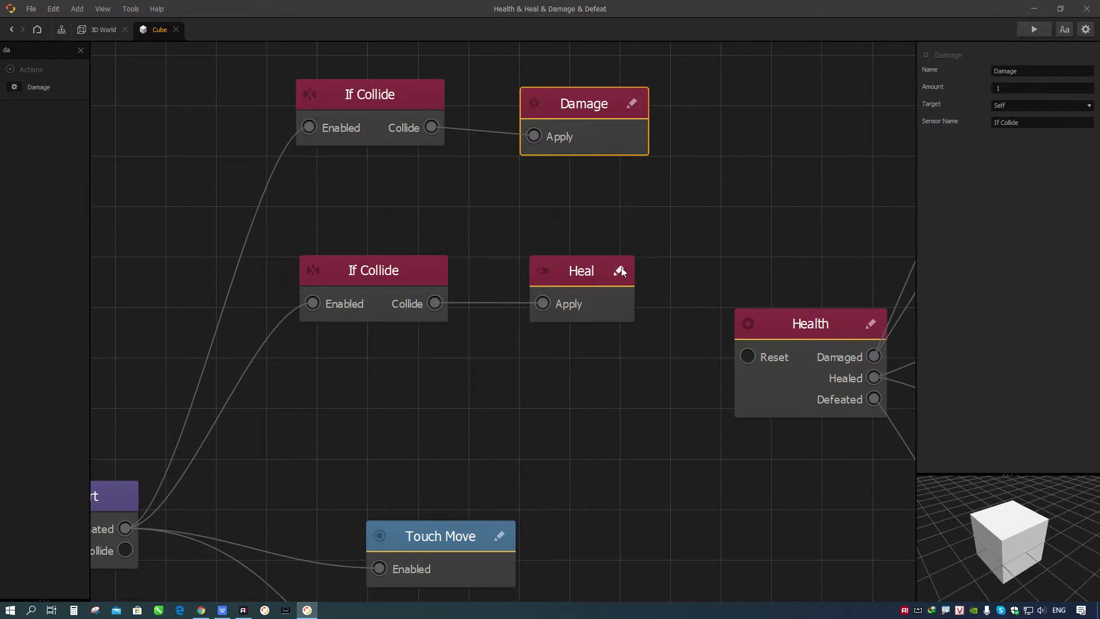
click(573, 275)
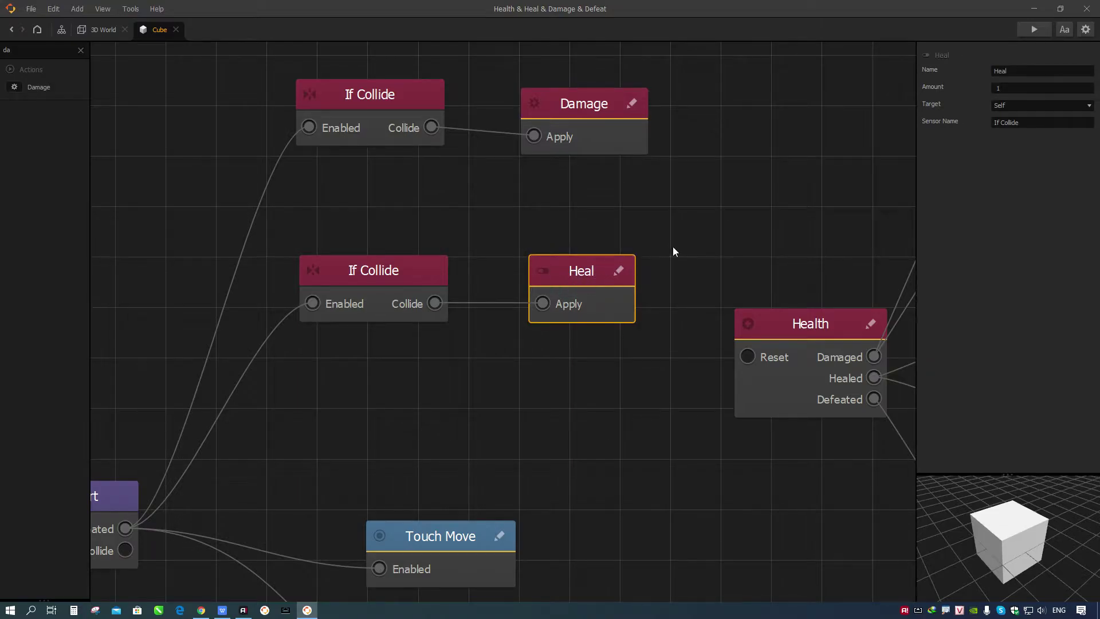
Move the Health node slightly up and toward the Heal node
drag(691, 234, 606, 204)
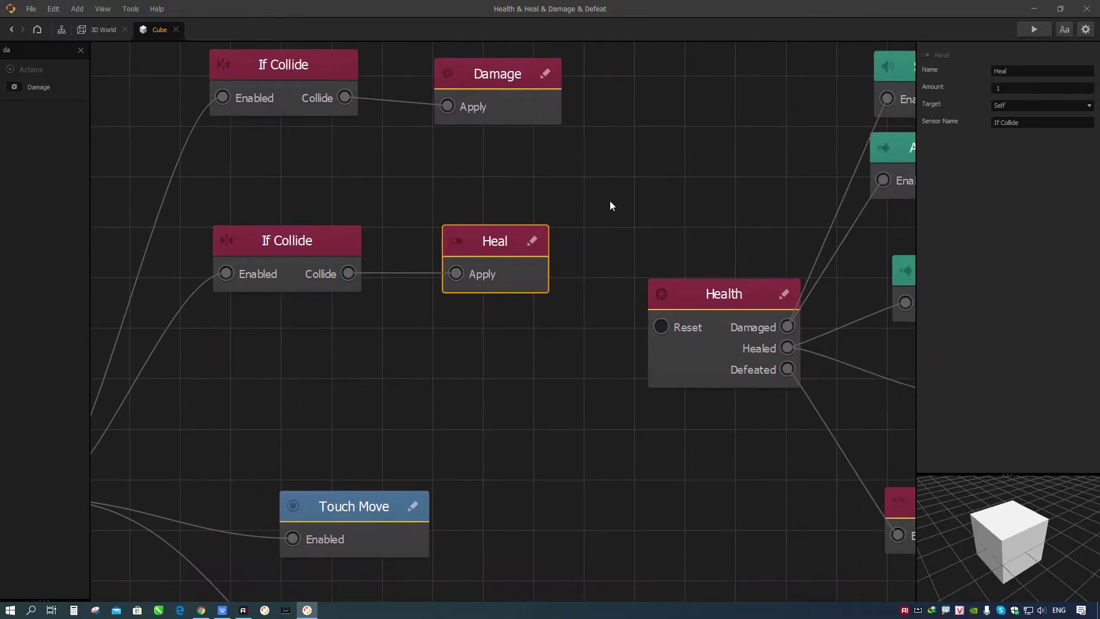
drag(696, 239, 572, 251)
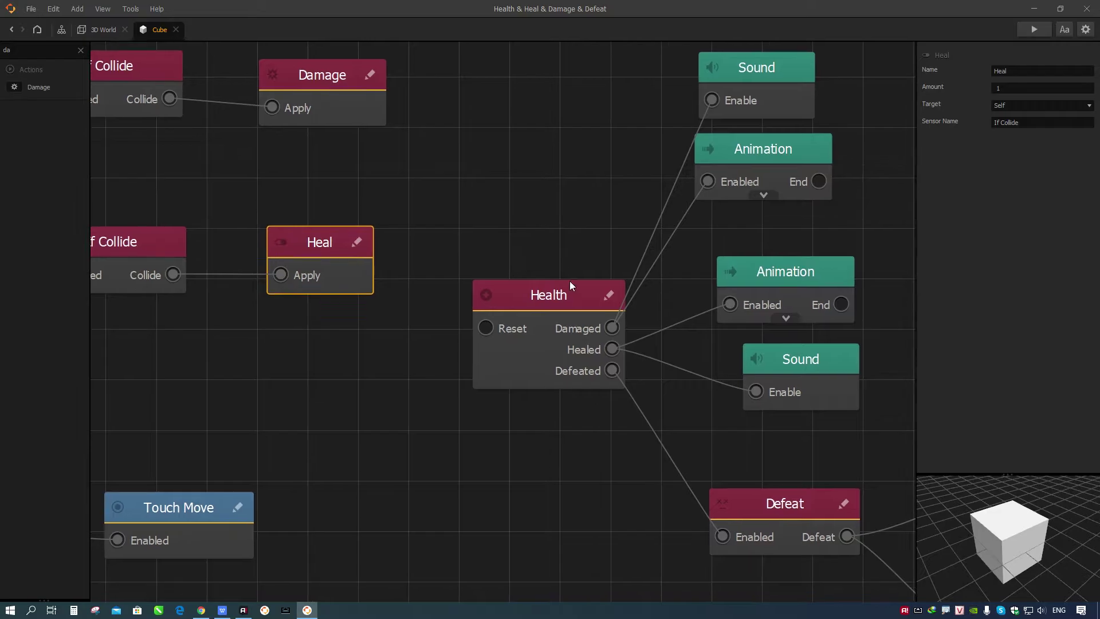
click(564, 302)
drag(558, 299, 537, 299)
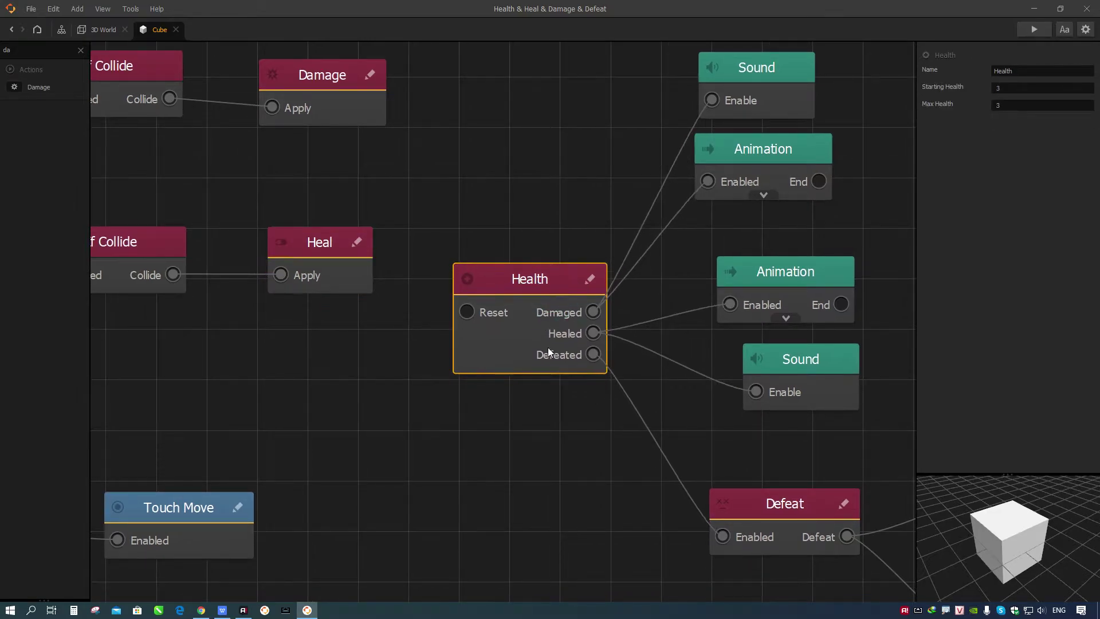
Examine what the Health node's Damaged, Healed and Defeated outputs are linked to, and nudge the Health node slightly downward
scroll(548, 348, up, 1)
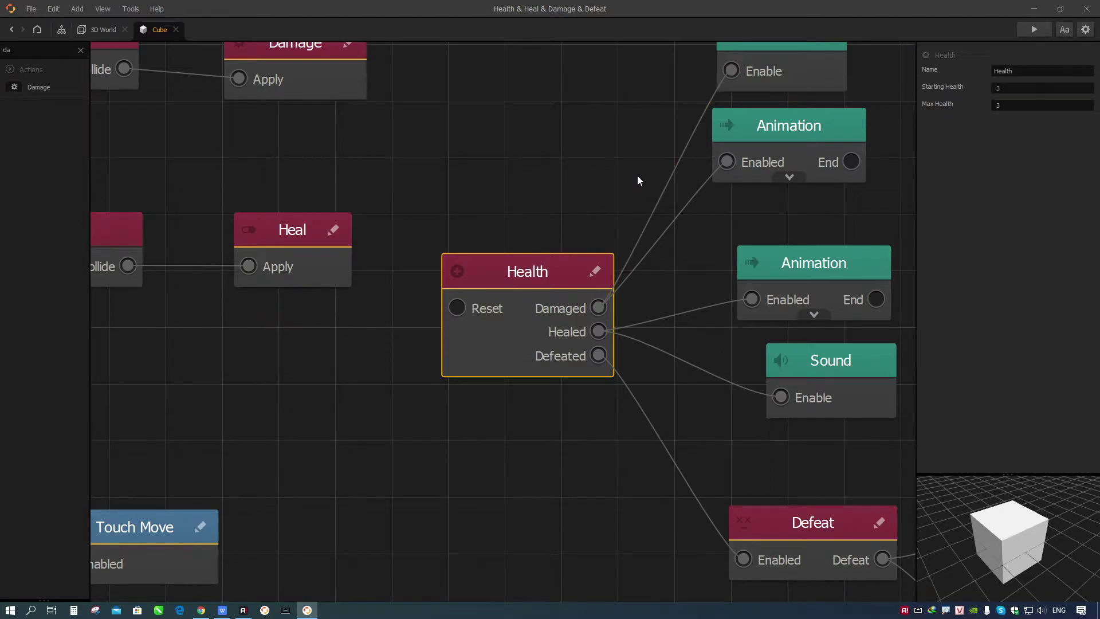
mouse_move(526, 395)
middle_down()
mouse_move(603, 498)
mouse_move(649, 522)
middle_up()
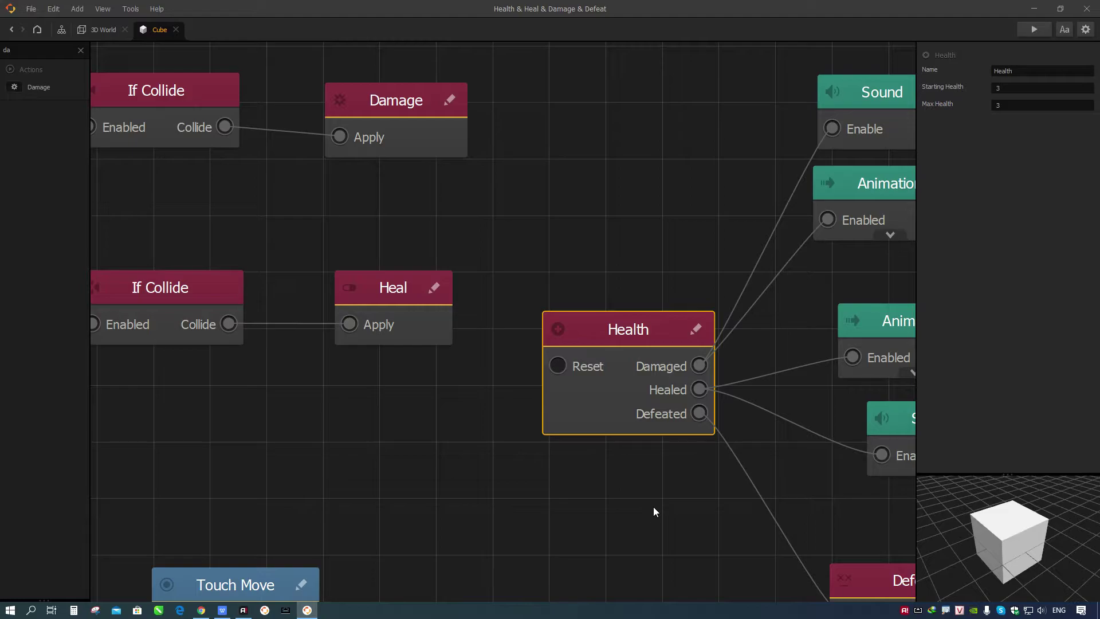
mouse_move(663, 487)
middle_down()
mouse_move(527, 430)
mouse_move(524, 414)
middle_up()
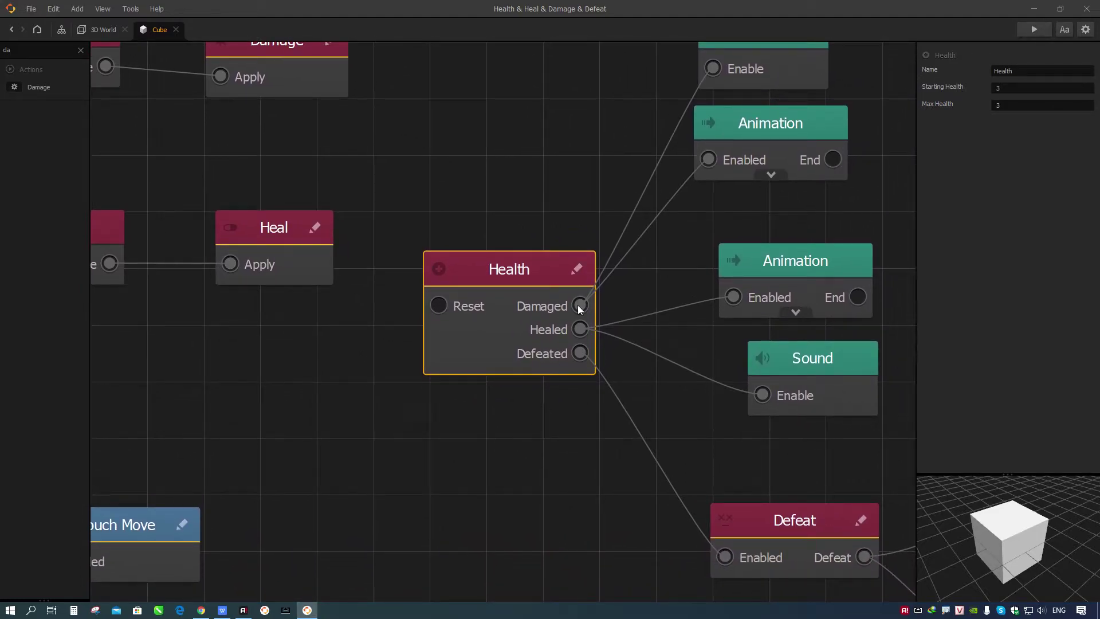
mouse_move(543, 438)
middle_down()
mouse_move(516, 488)
mouse_move(482, 492)
middle_up()
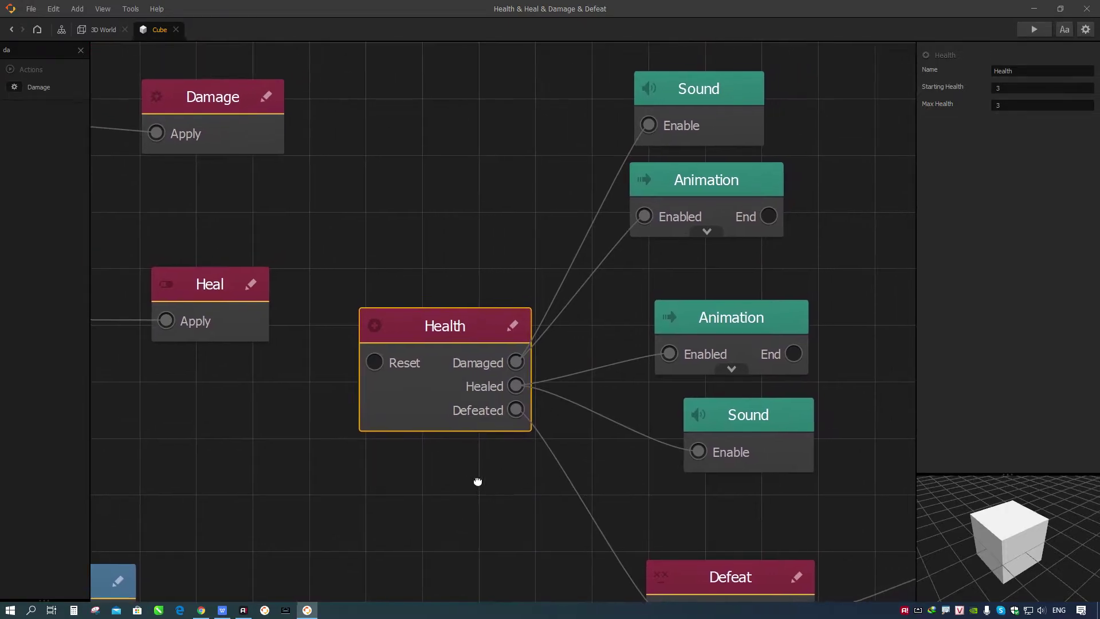
drag(435, 326, 438, 334)
scroll(486, 389, up, 1)
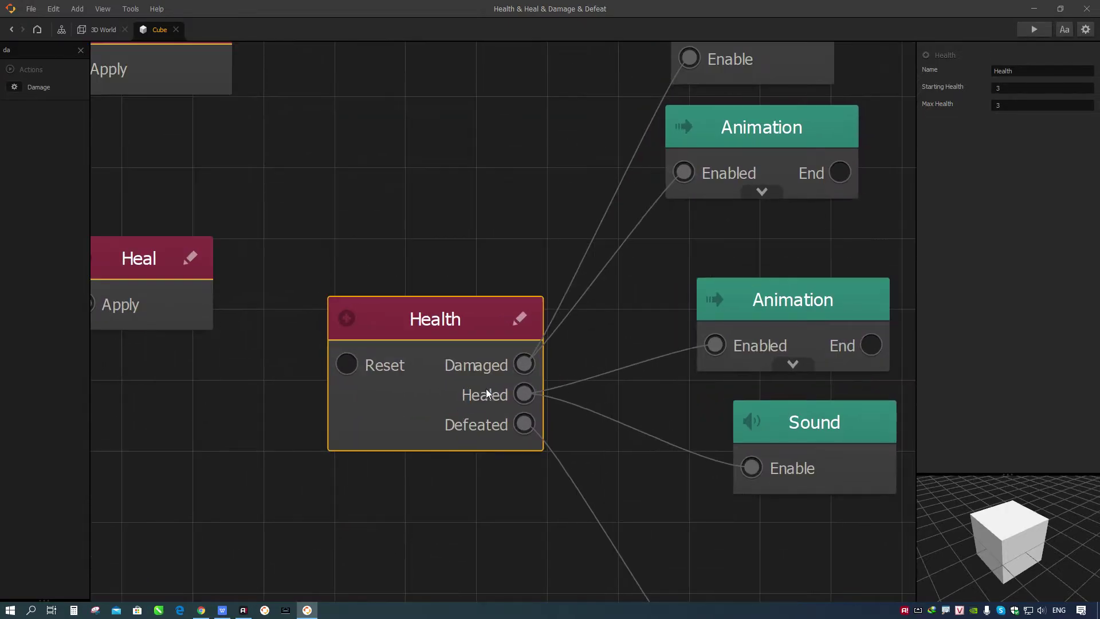
click(475, 370)
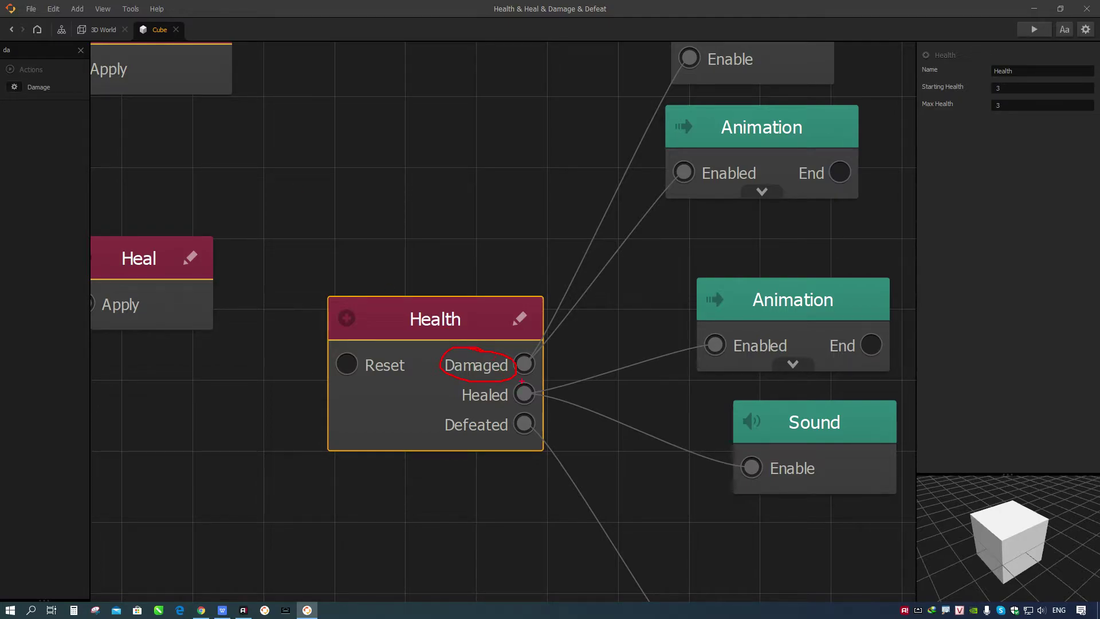
drag(591, 358, 552, 423)
scroll(553, 419, down, 2)
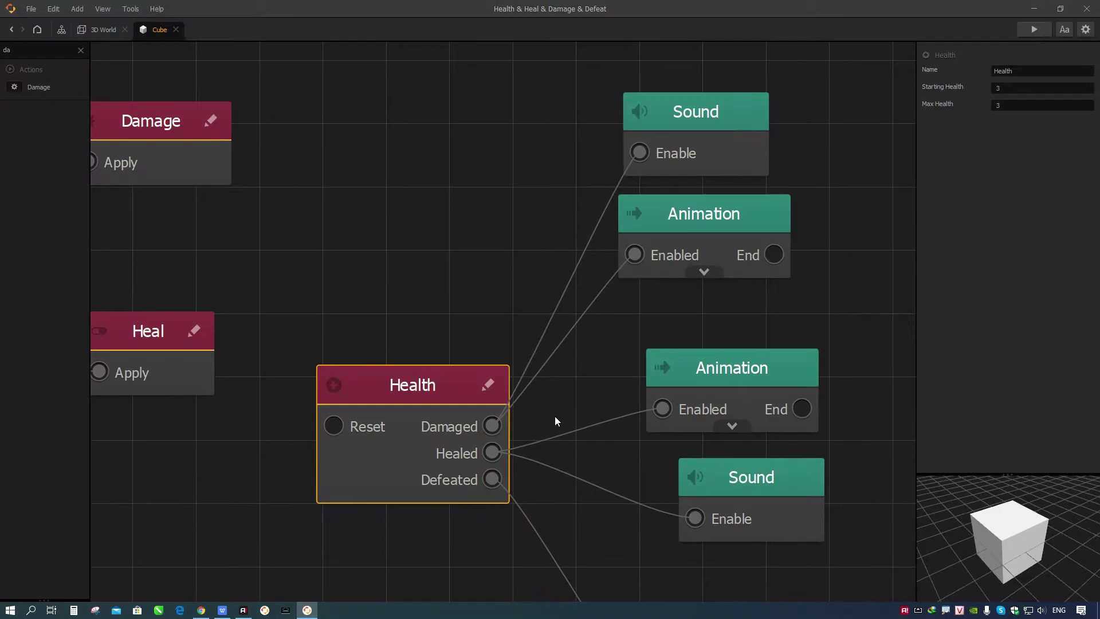
Space apart the Animation and Sound nodes linked to Damaged, and preview the hit.mp3 sound
drag(673, 223, 680, 242)
click(654, 112)
drag(654, 113, 647, 109)
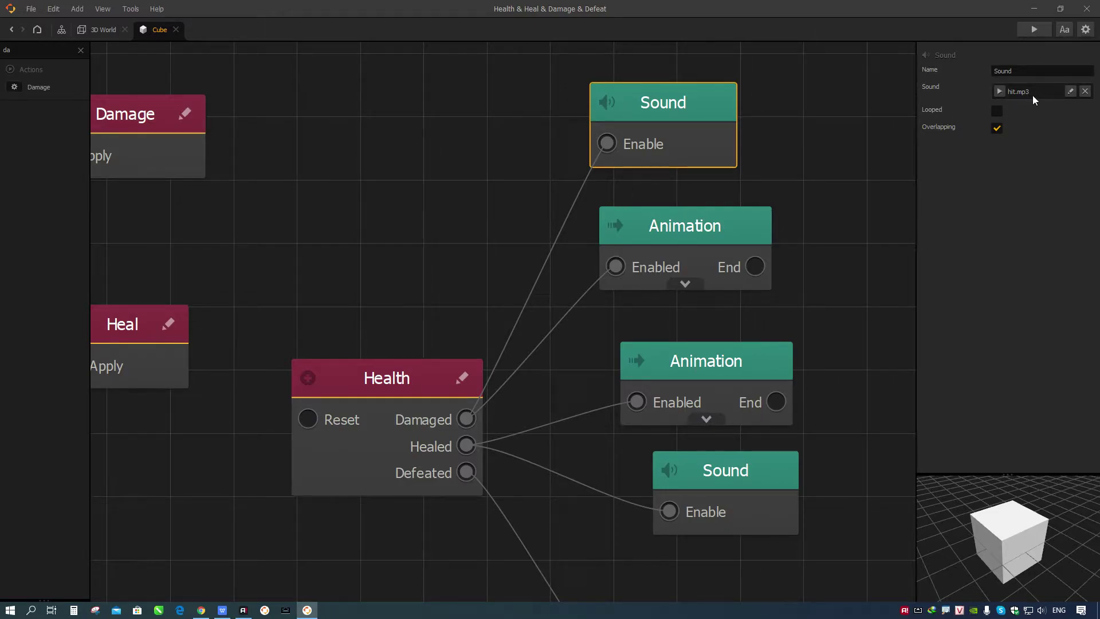
click(998, 92)
Review the Health node and Damaged's Sound and Animation nodes, and move that Animation node slightly upward
click(392, 369)
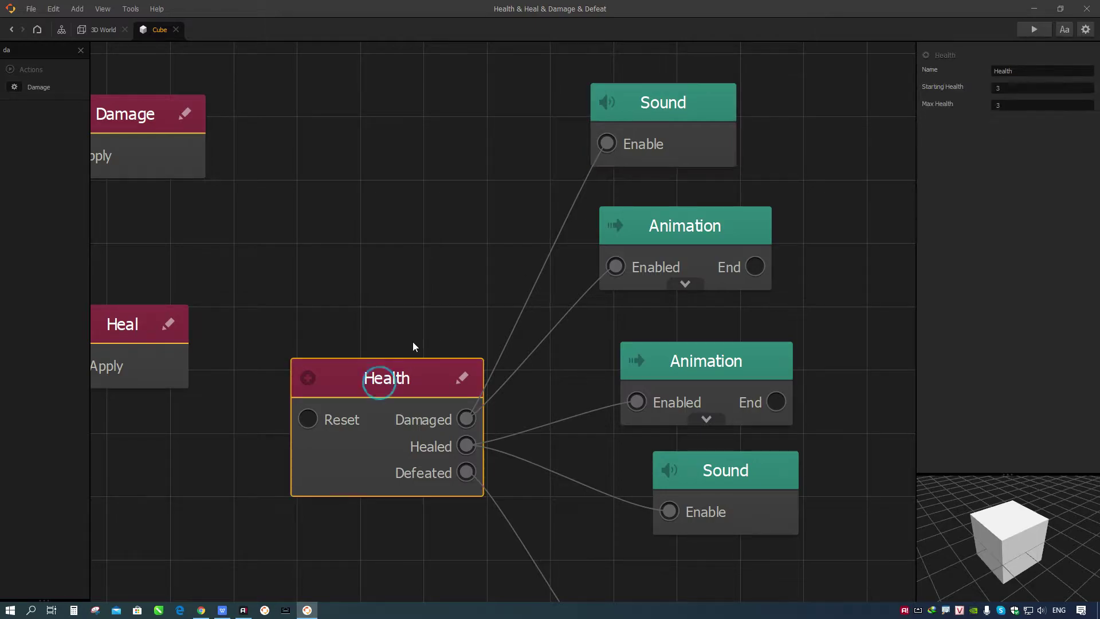
click(666, 109)
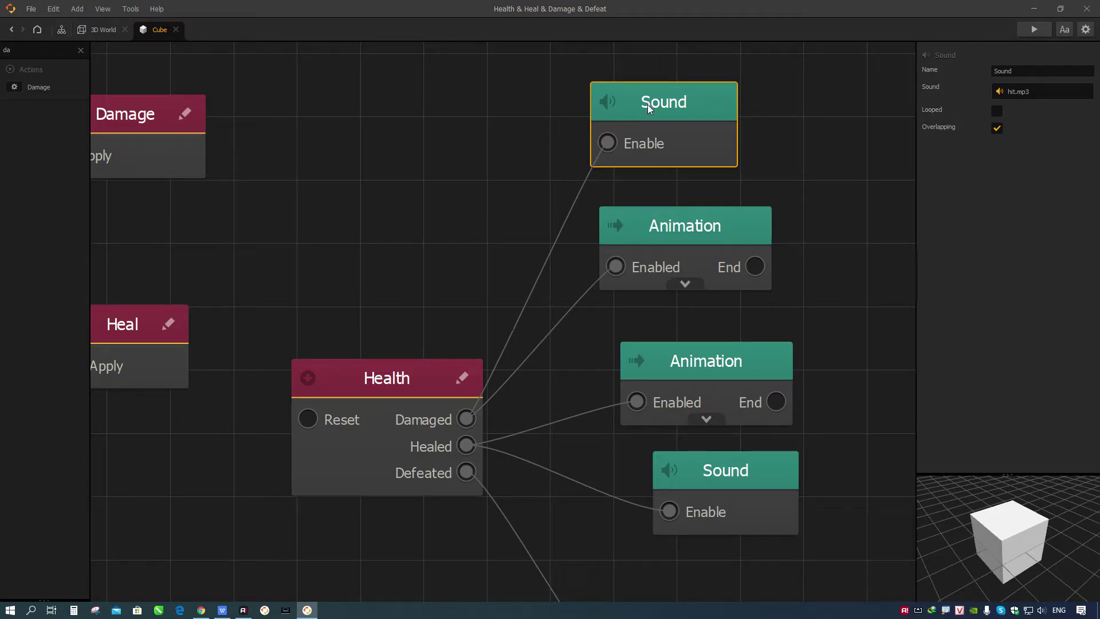
click(681, 234)
mouse_move(1029, 121)
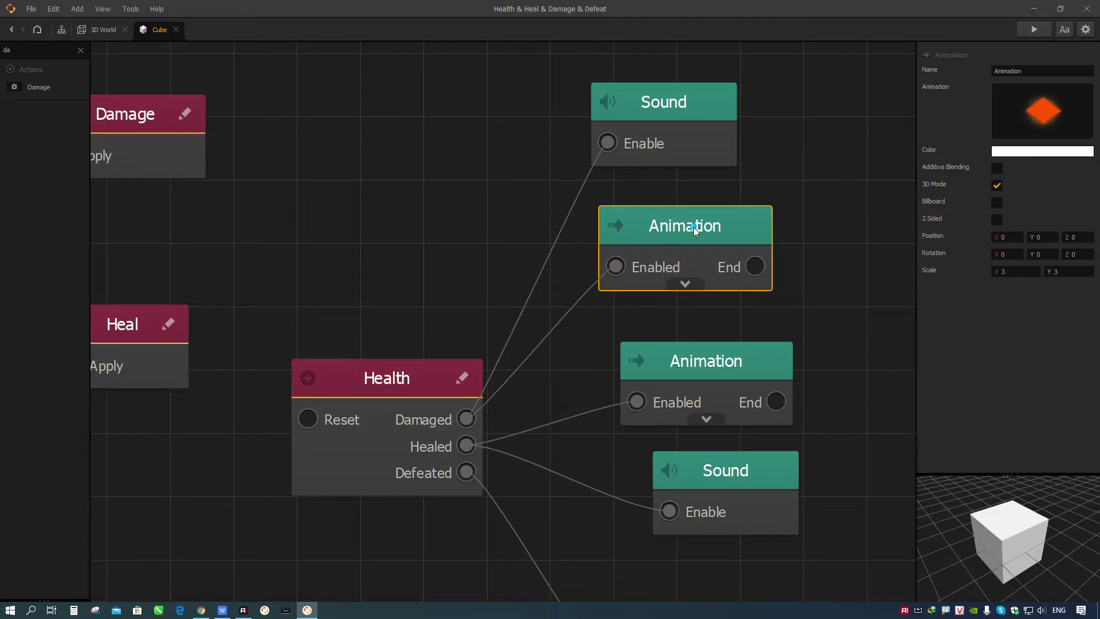
drag(693, 227, 694, 207)
Move the Animation node linked to Healed slightly down and to the right, and check the Damage node's settings
middle_drag(700, 274, 698, 141)
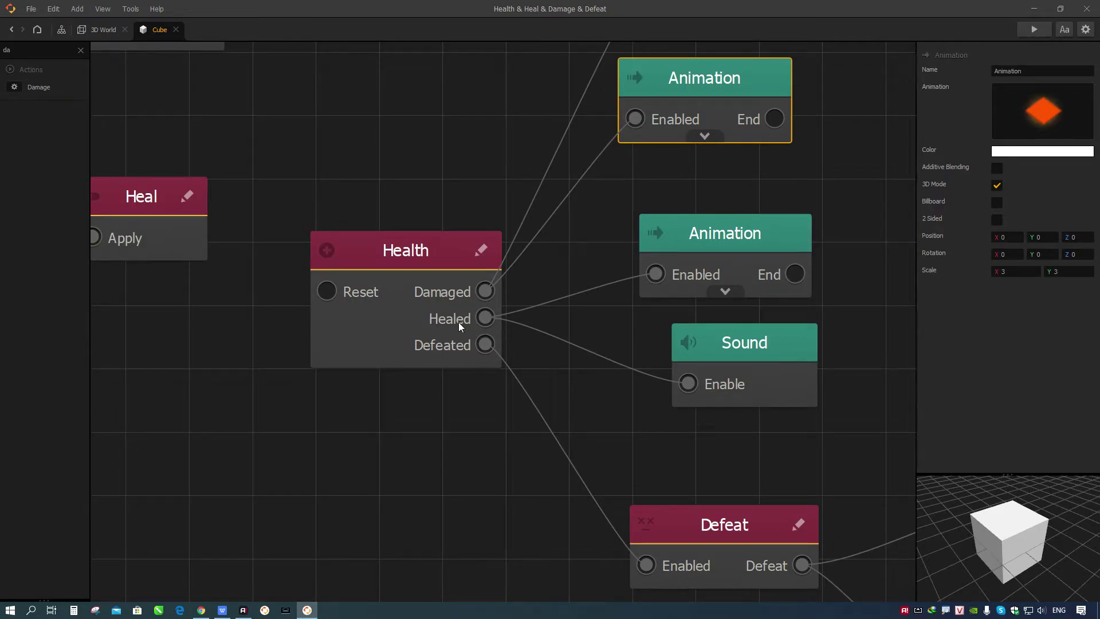
drag(698, 243, 740, 258)
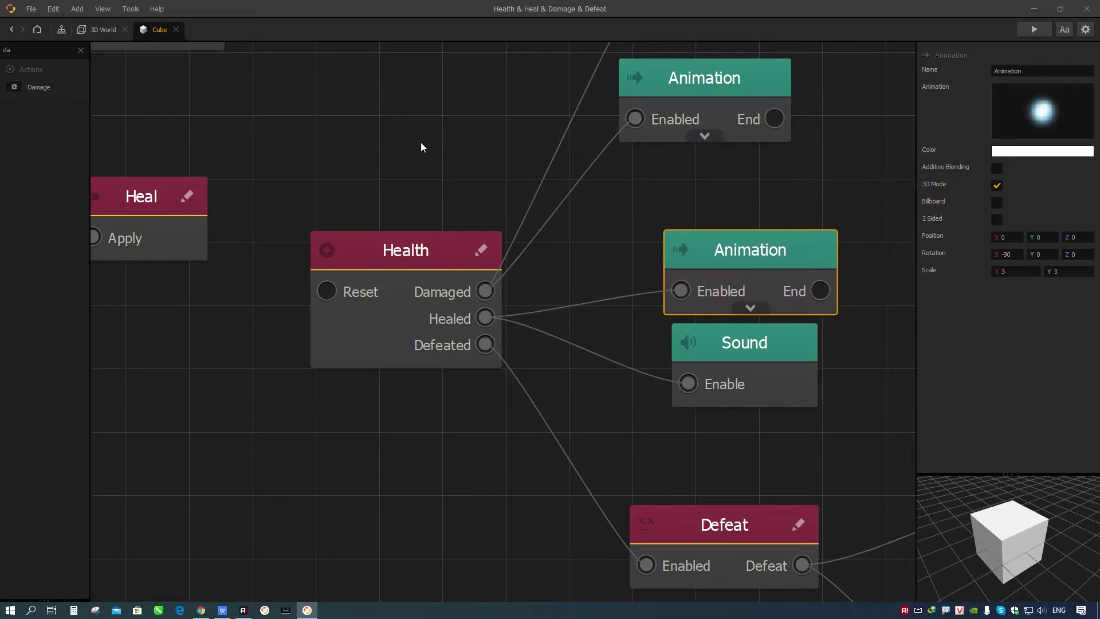
scroll(476, 130, left, 5)
click(350, 213)
middle_drag(432, 191, 325, 315)
click(271, 122)
middle_drag(454, 259, 452, 250)
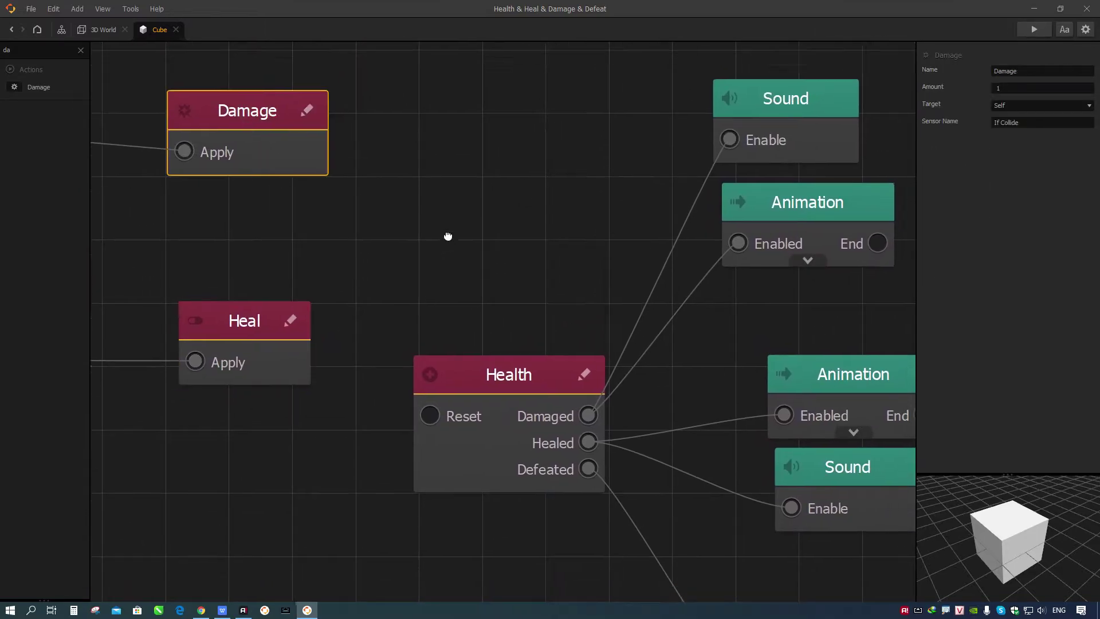
Review the settings of the Heal node and of the Sound and Animation nodes linked to Healed
scroll(451, 250, down, 3)
click(205, 218)
scroll(375, 175, right, 3)
scroll(375, 175, down, 1)
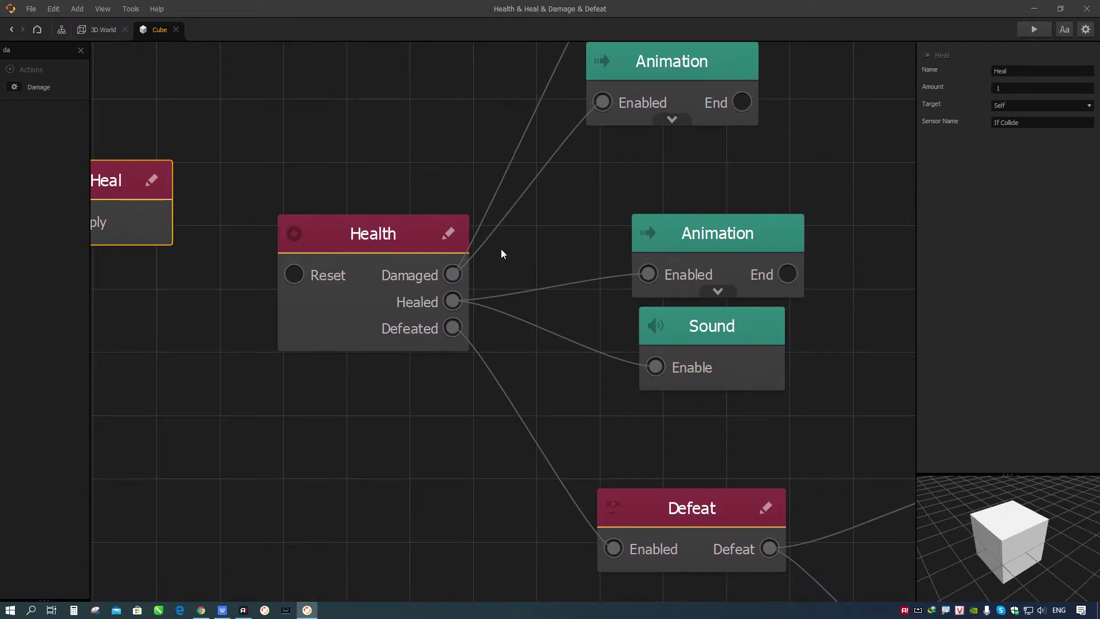
click(706, 331)
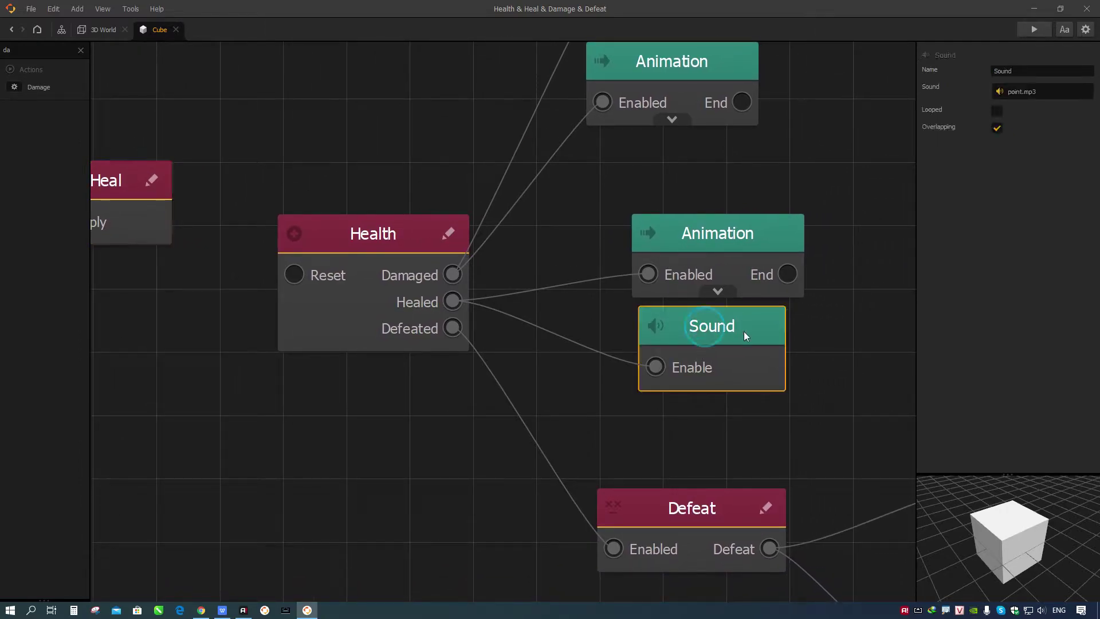
mouse_move(994, 97)
click(713, 243)
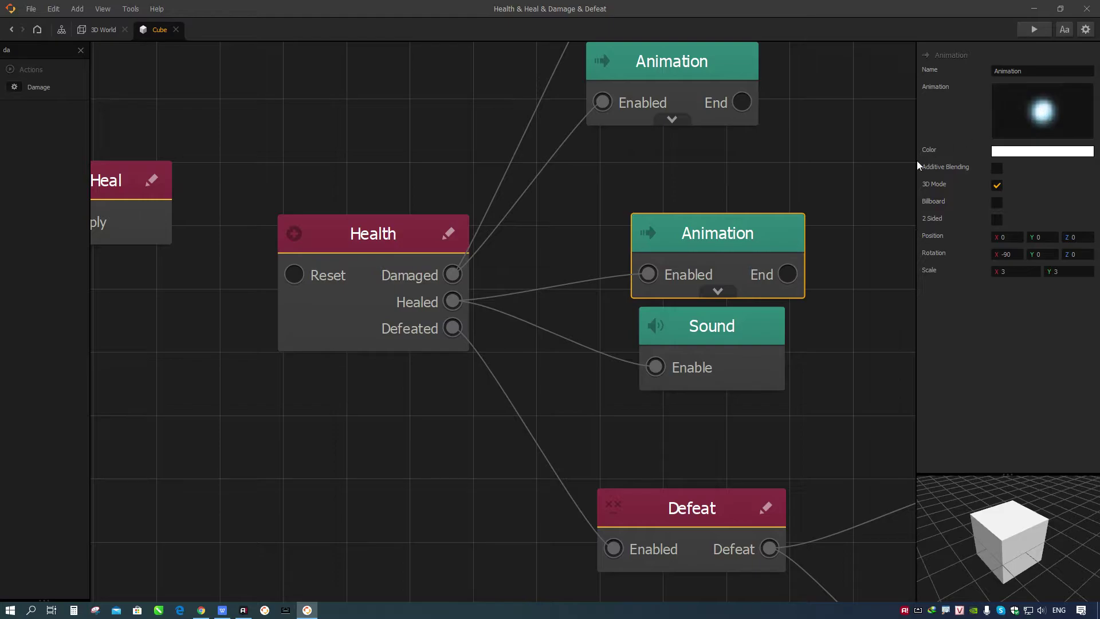
Review the settings of the Animation node linked to Damaged and the nodes linked to Health's Healed and Defeated outputs
drag(770, 202, 750, 296)
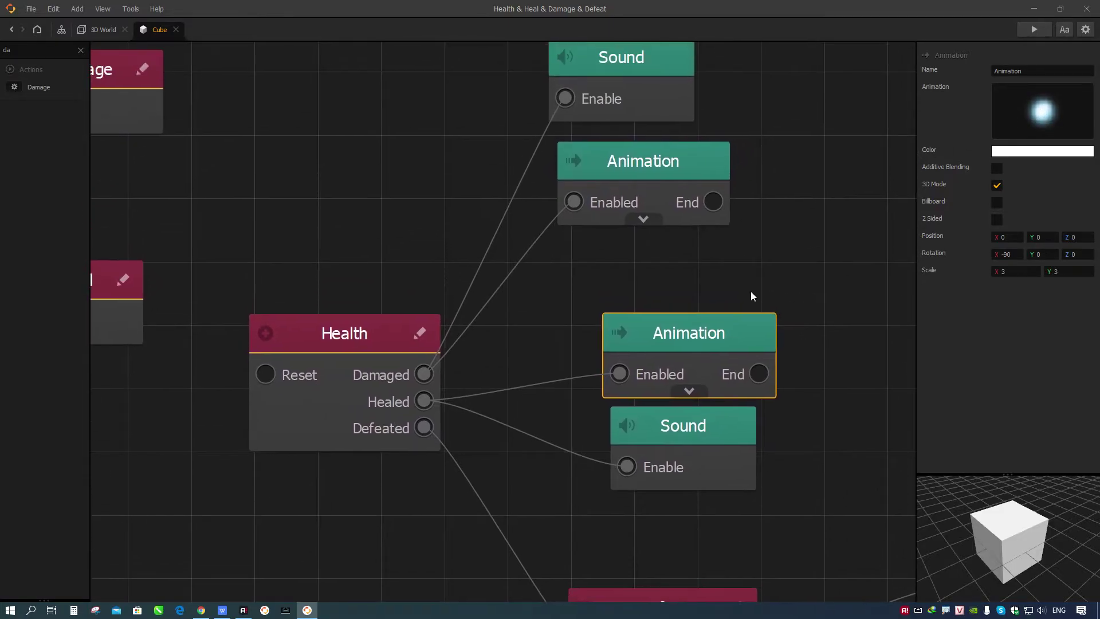
mouse_move(1059, 110)
click(645, 163)
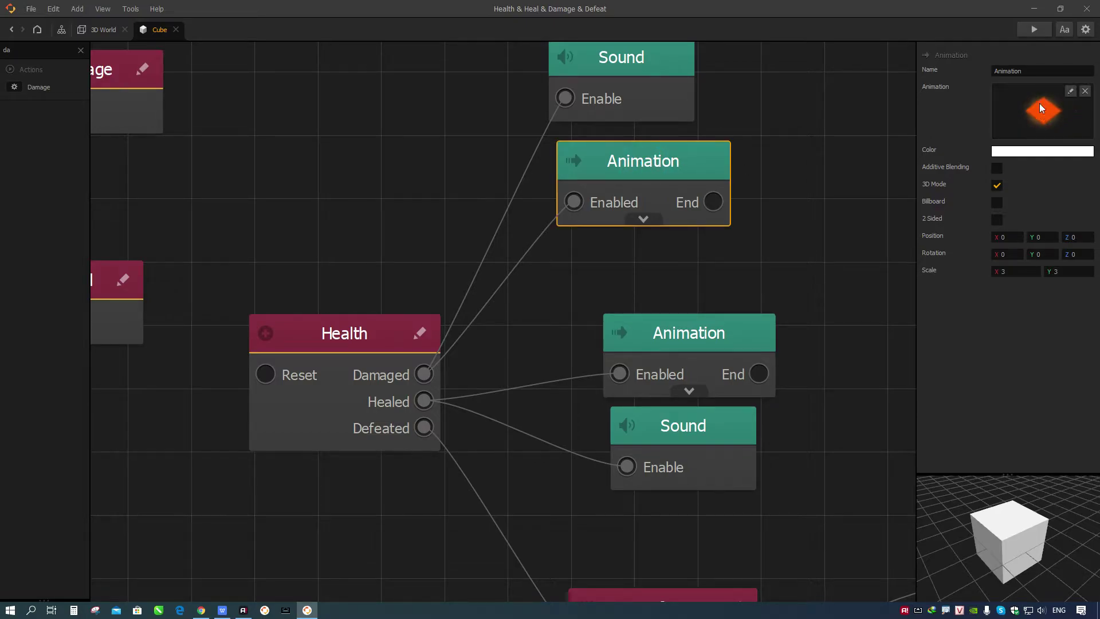
drag(800, 275, 810, 204)
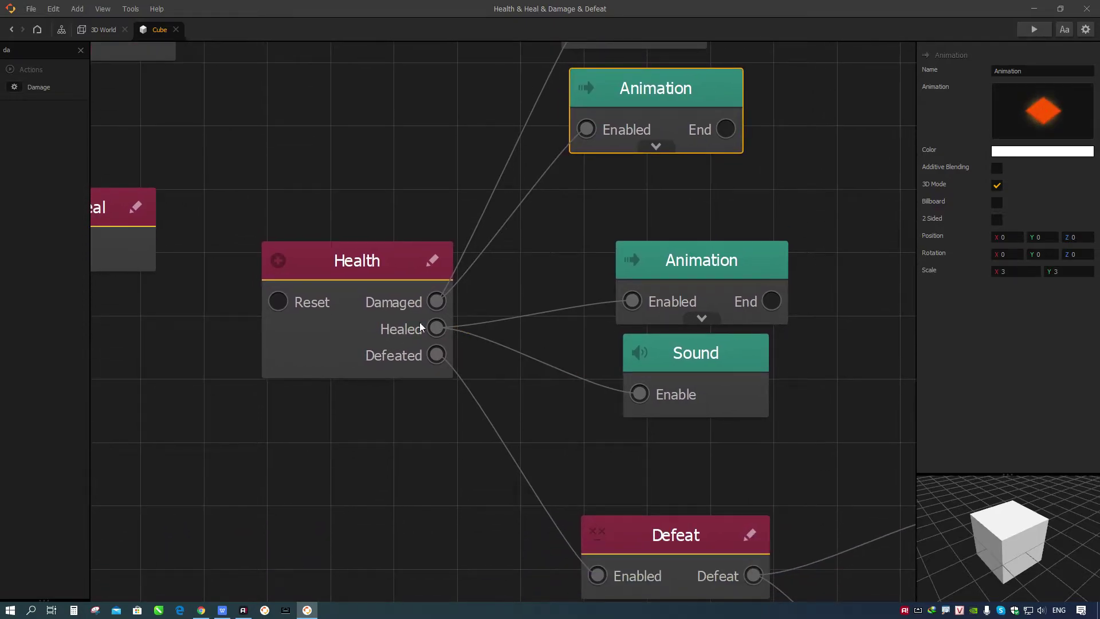
drag(458, 360, 494, 299)
mouse_move(474, 225)
mouse_down()
mouse_move(501, 269)
mouse_move(471, 225)
mouse_up()
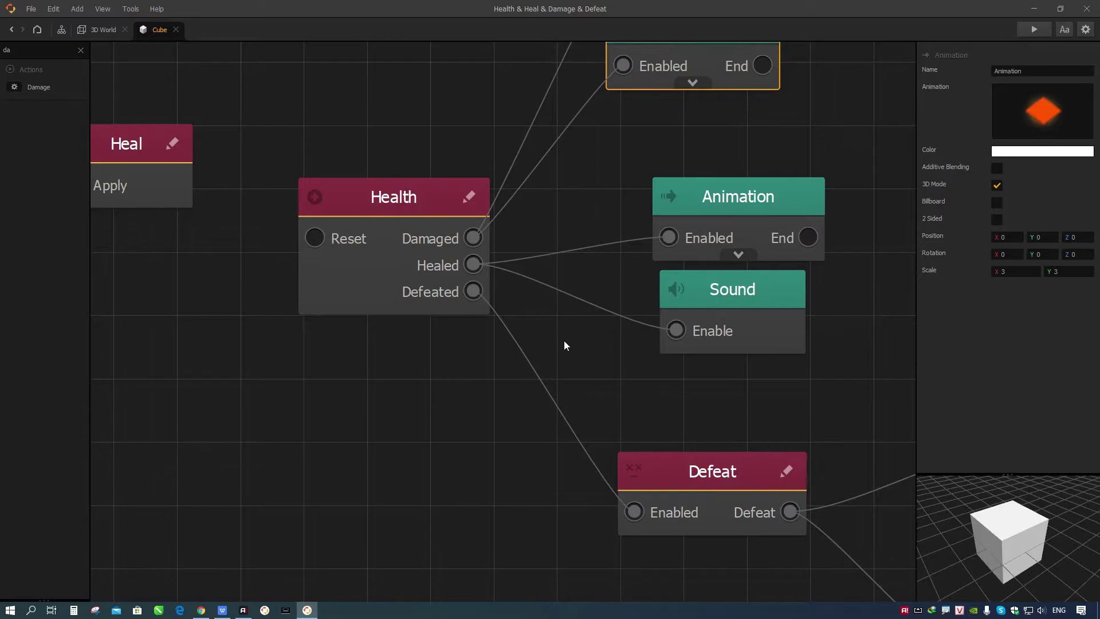
scroll(564, 341, down, 2)
Check the settings of the If Collide node connected to Heal
mouse_move(463, 414)
mouse_down()
mouse_move(594, 388)
mouse_move(760, 447)
mouse_up()
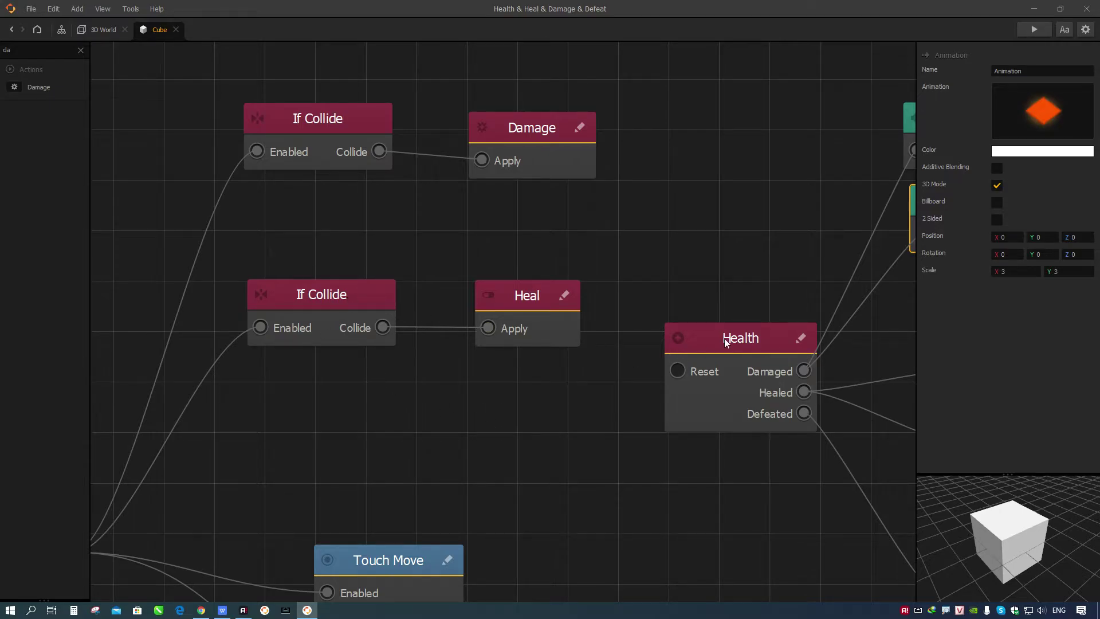
scroll(744, 339, up, 2)
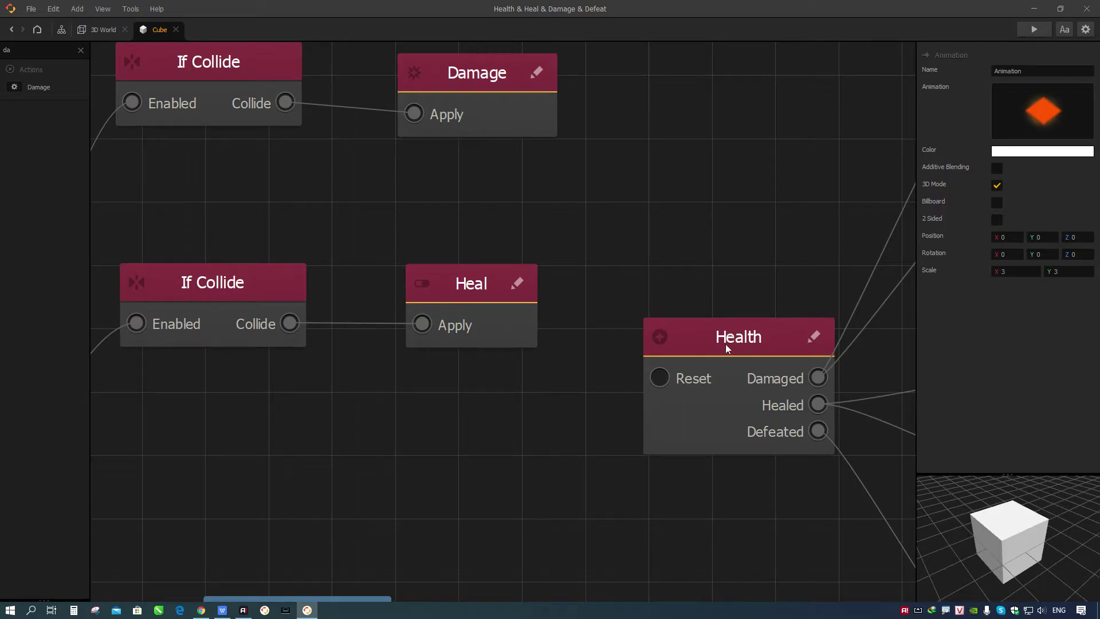
drag(348, 409, 403, 403)
click(282, 290)
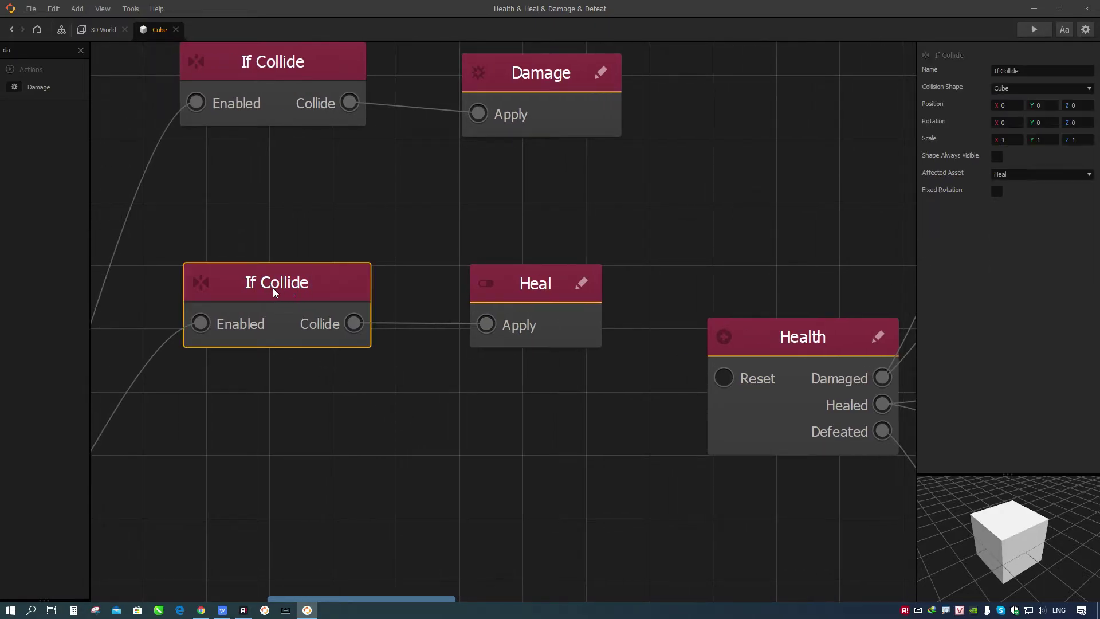
Examine the Health node's Defeated output and its Starting Health setting
drag(575, 452, 468, 414)
drag(660, 493, 573, 448)
drag(650, 479, 568, 457)
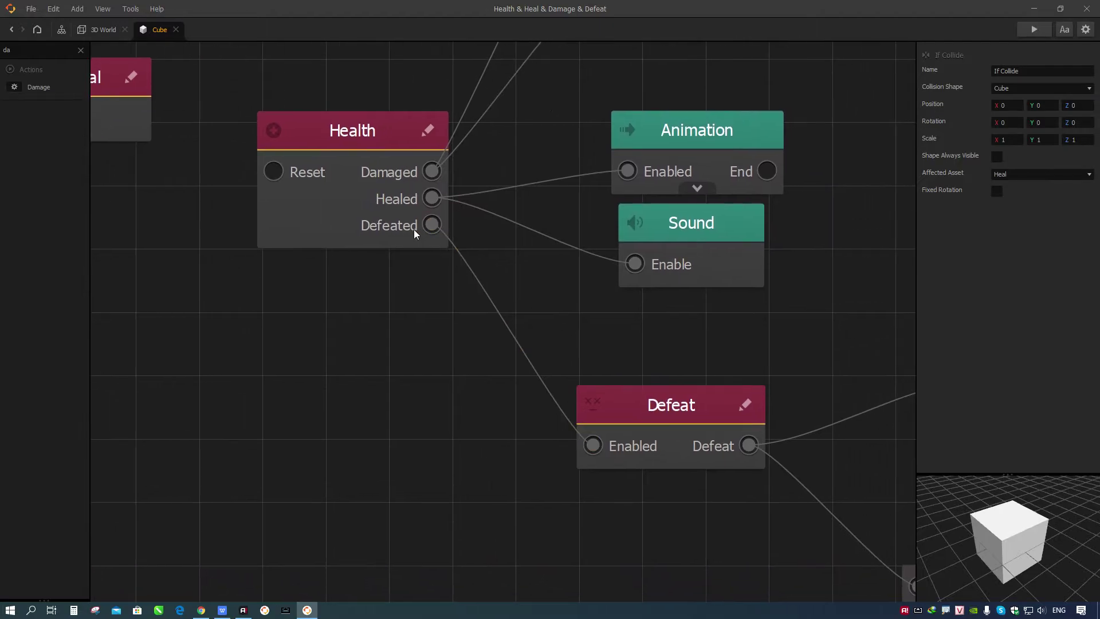
click(390, 127)
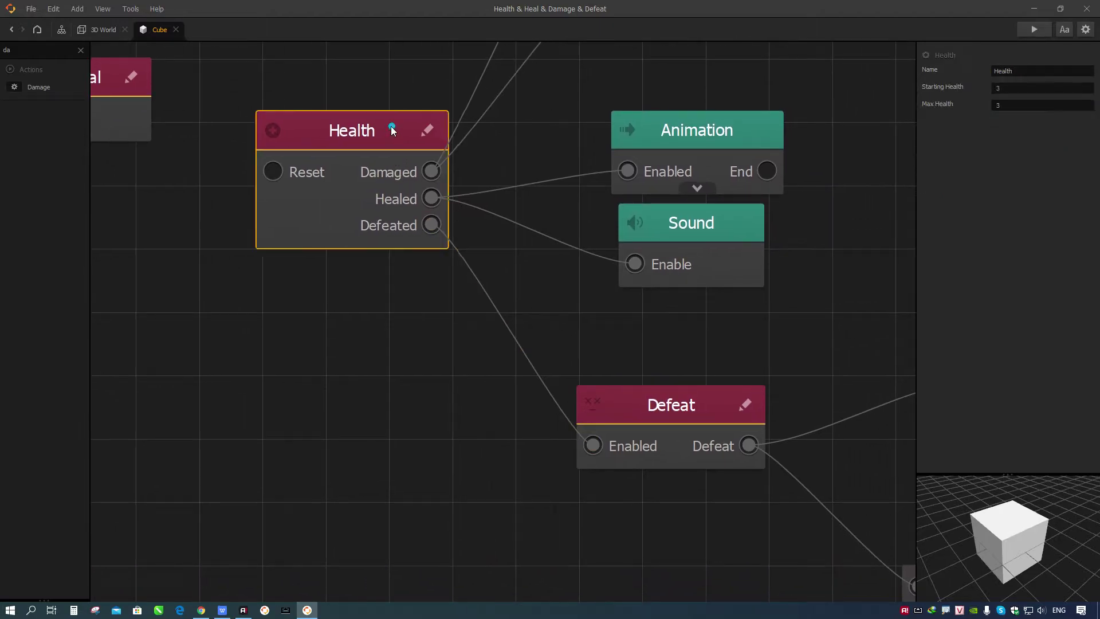
click(1009, 88)
mouse_move(691, 370)
mouse_down()
mouse_move(615, 338)
mouse_move(627, 350)
mouse_up()
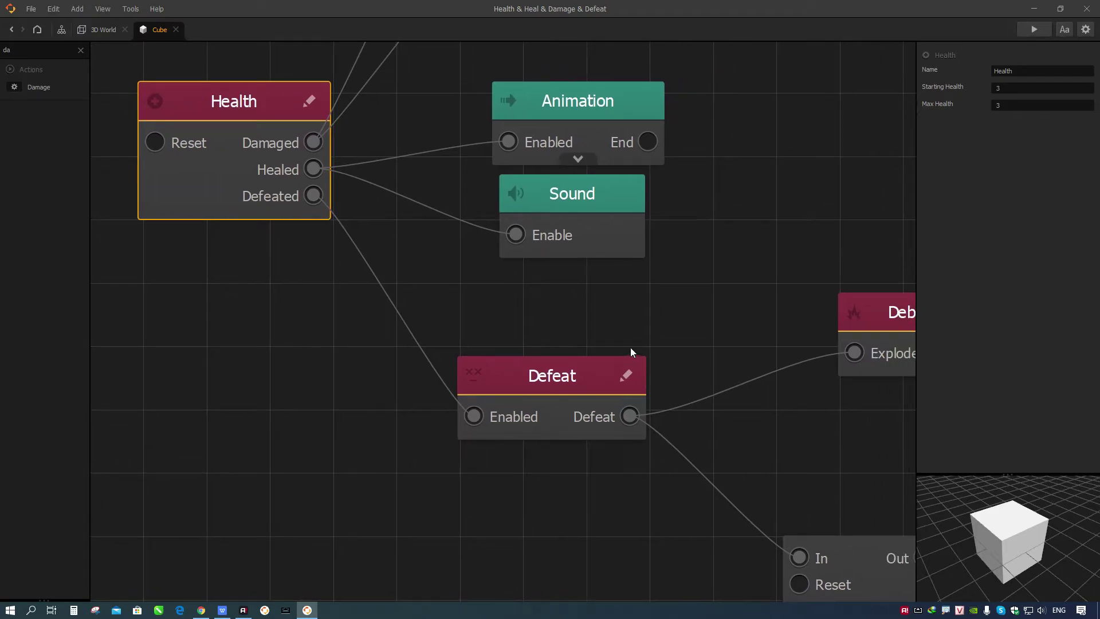
Move the Defeat node slightly up and to the right, and check its settings
click(552, 378)
middle_drag(641, 327, 605, 332)
drag(528, 375, 542, 355)
middle_drag(628, 346, 474, 337)
scroll(686, 397, down, 2)
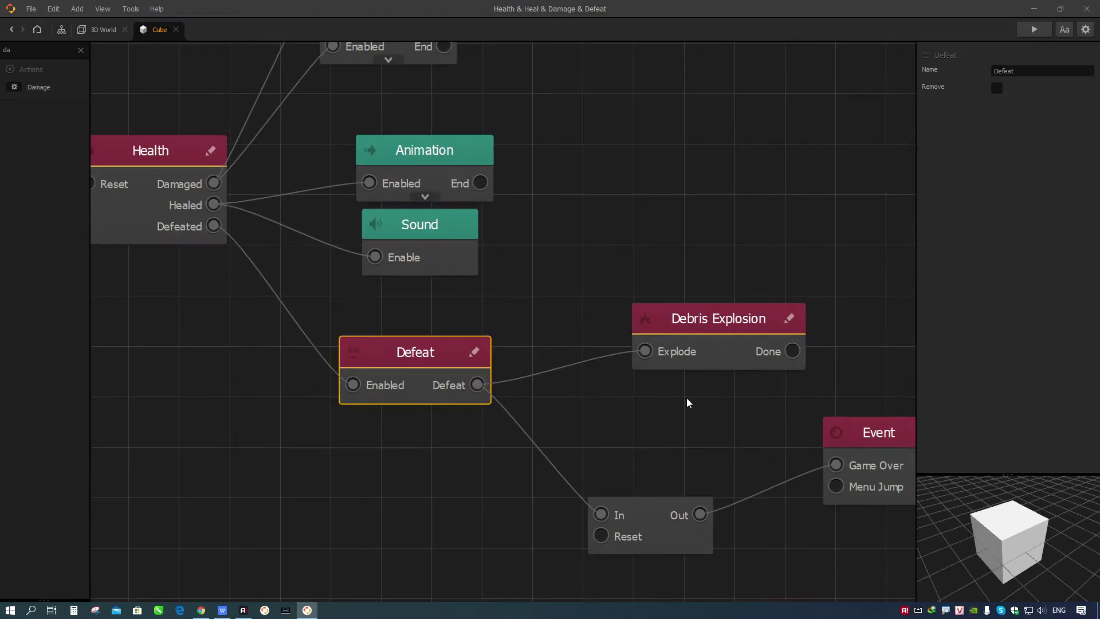
Reposition the Event, Debris Explosion and Delay nodes downstream of Defeat, and review the settings of each
middle_drag(690, 398, 578, 376)
drag(727, 406, 716, 435)
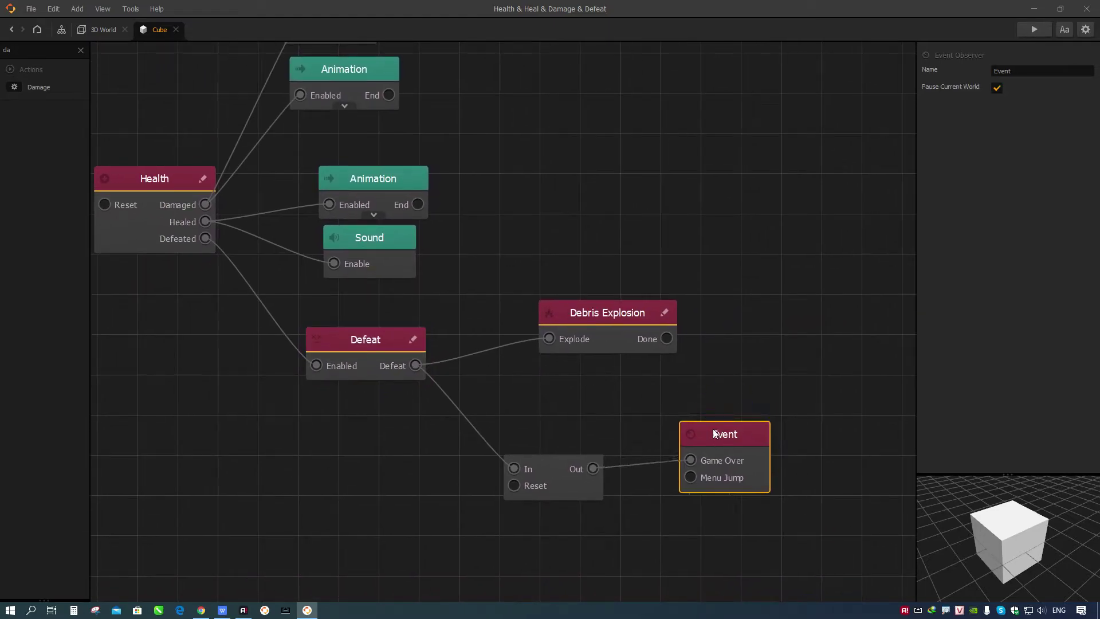
click(607, 312)
drag(620, 312, 617, 304)
drag(556, 471, 545, 448)
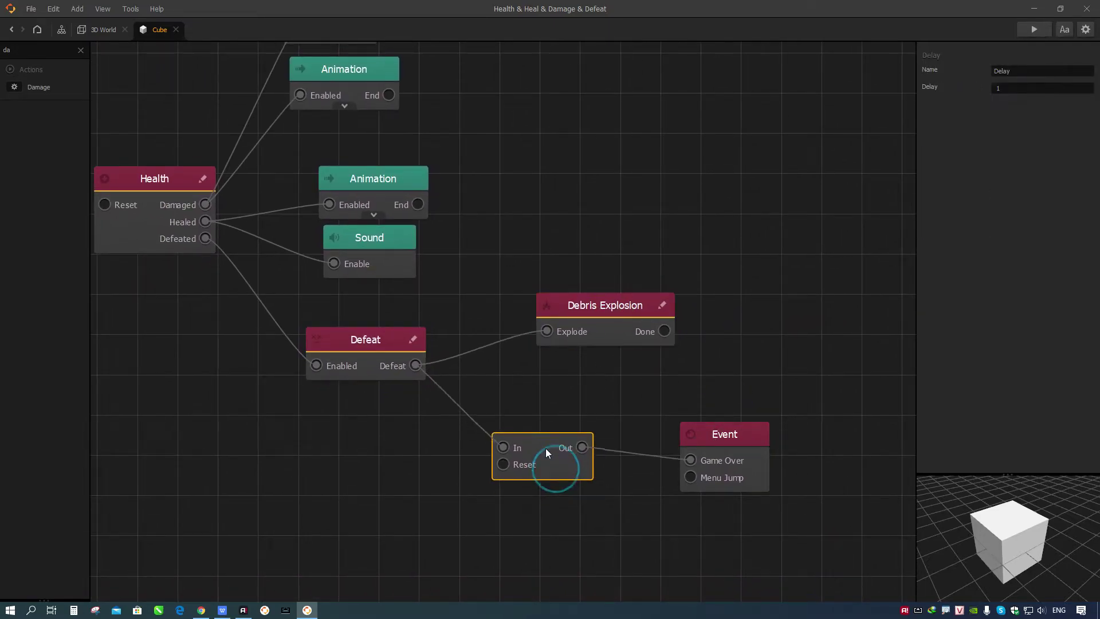
mouse_move(732, 450)
mouse_down()
mouse_move(725, 433)
mouse_move(713, 438)
mouse_up()
Move the Health node slightly down and to the right, and examine its Reset input
middle_drag(630, 414, 945, 510)
scroll(504, 441, up, 2)
drag(516, 364, 723, 472)
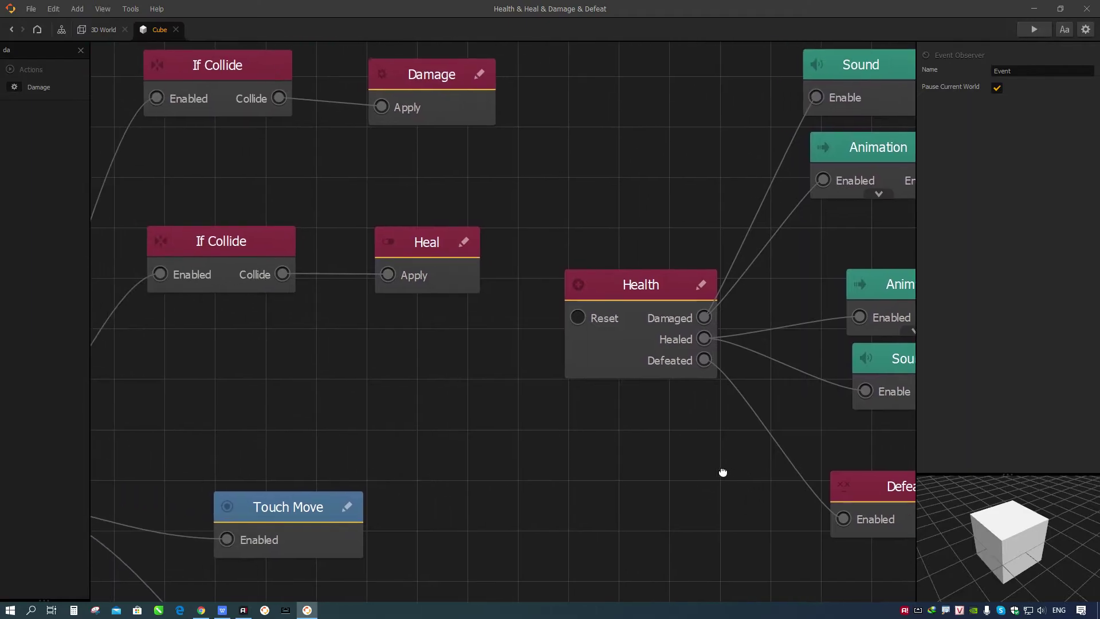
drag(658, 311, 666, 343)
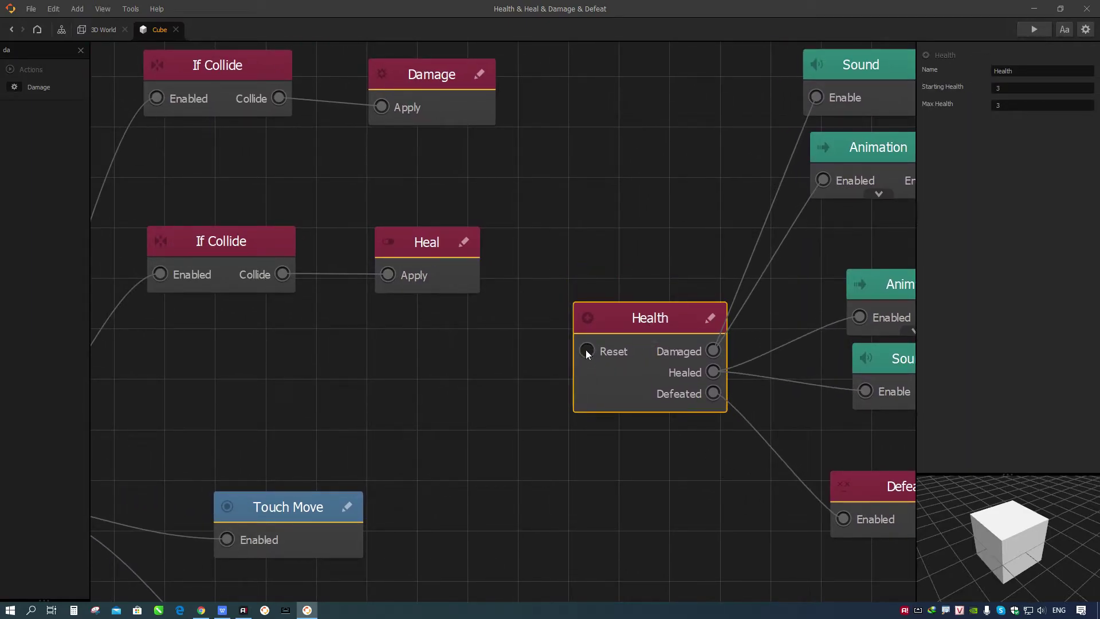
Move the Touch Move node slightly downward and clear the node search
drag(286, 407, 521, 337)
drag(493, 439, 501, 469)
drag(565, 364, 478, 384)
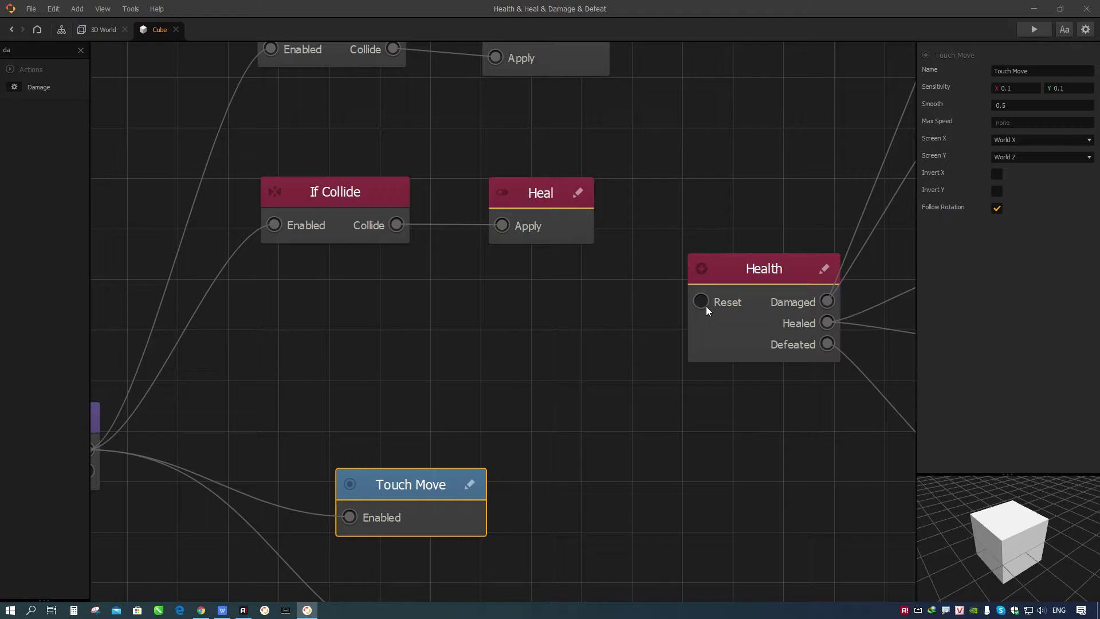
click(80, 50)
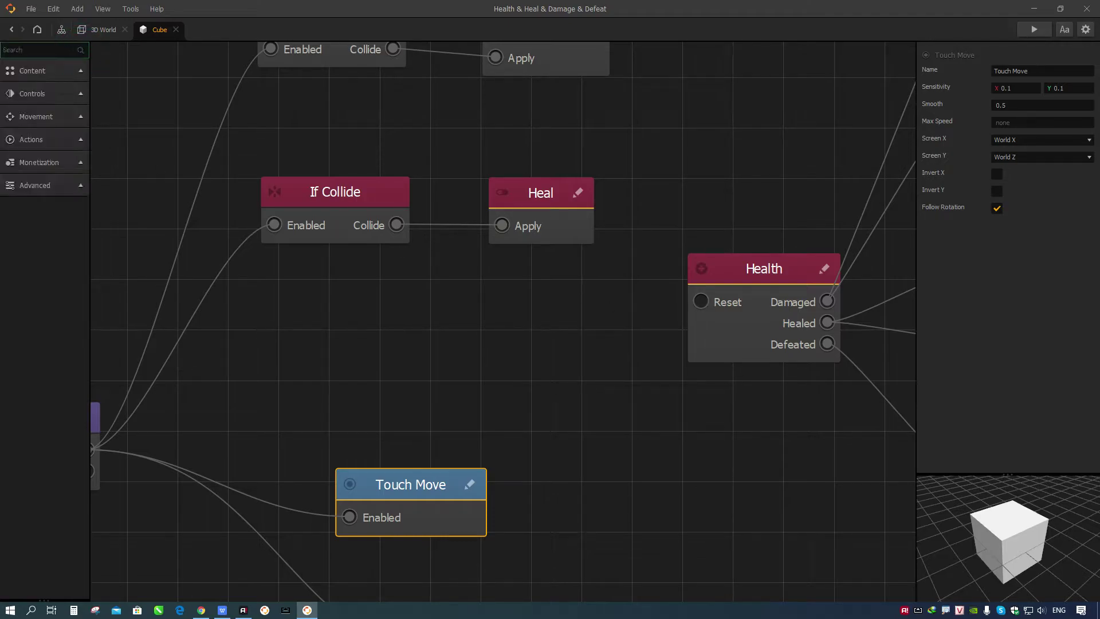
Check the Health node's Starting Health setting and move the node slightly downward
drag(539, 431, 405, 444)
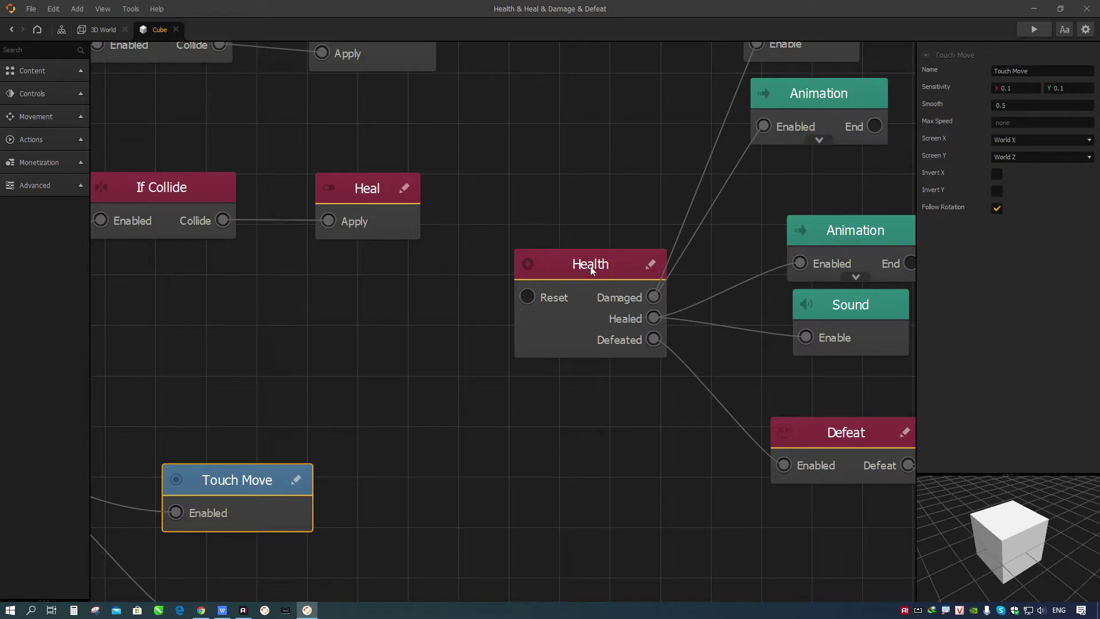
click(575, 279)
click(1013, 88)
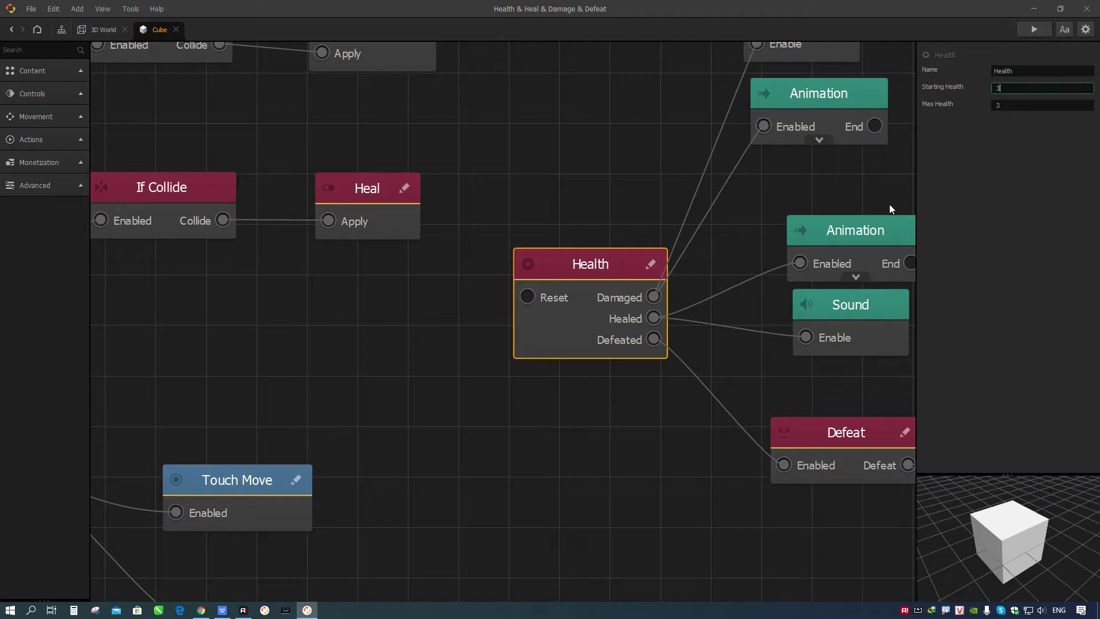
drag(580, 274, 573, 289)
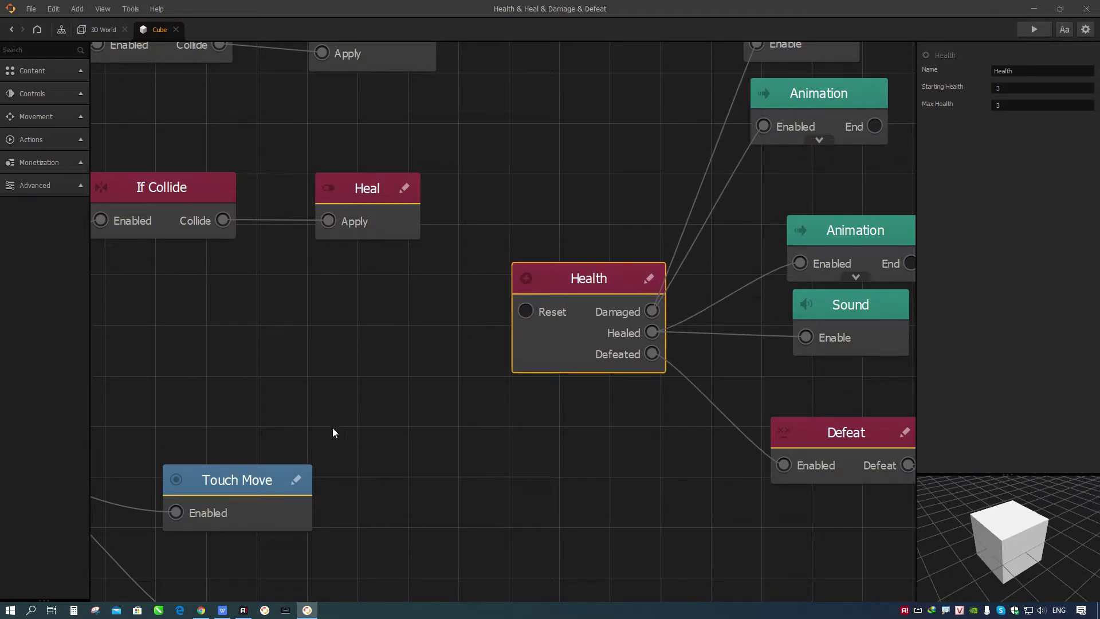
Move the Touch Move node slightly down and to the left, and check the Heal node's settings
drag(228, 479, 220, 500)
drag(233, 430, 400, 489)
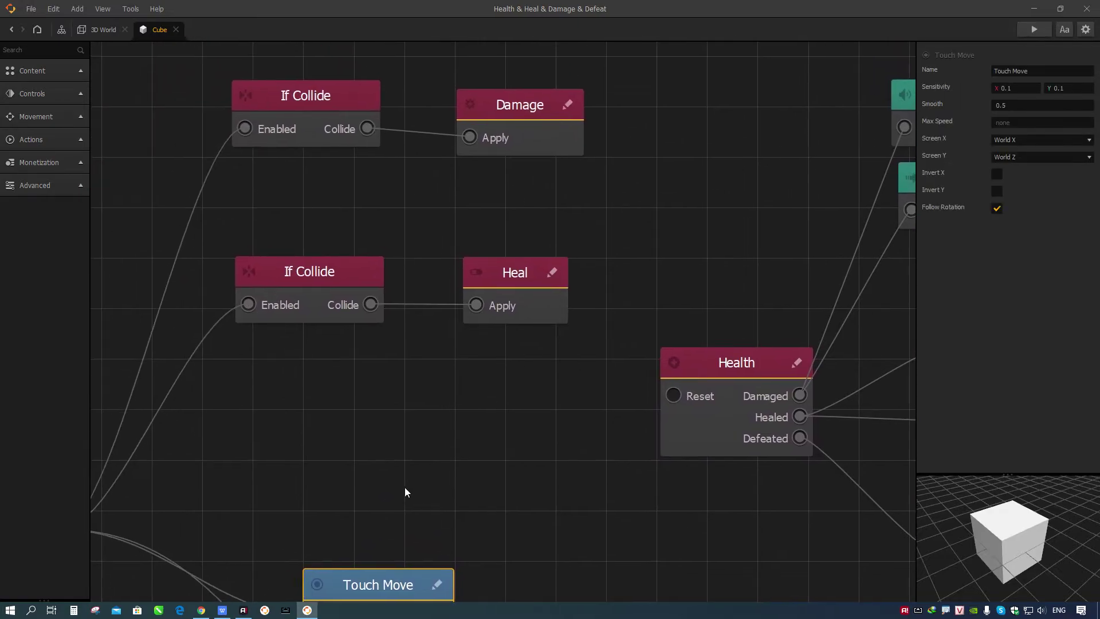
click(513, 285)
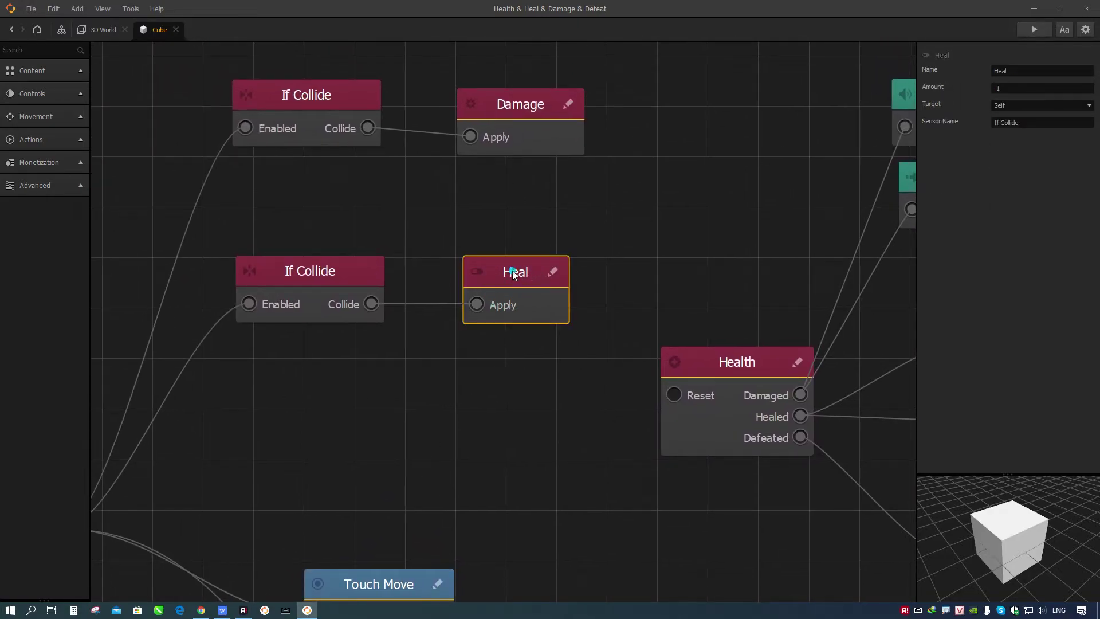
drag(556, 384, 552, 288)
drag(541, 370, 513, 349)
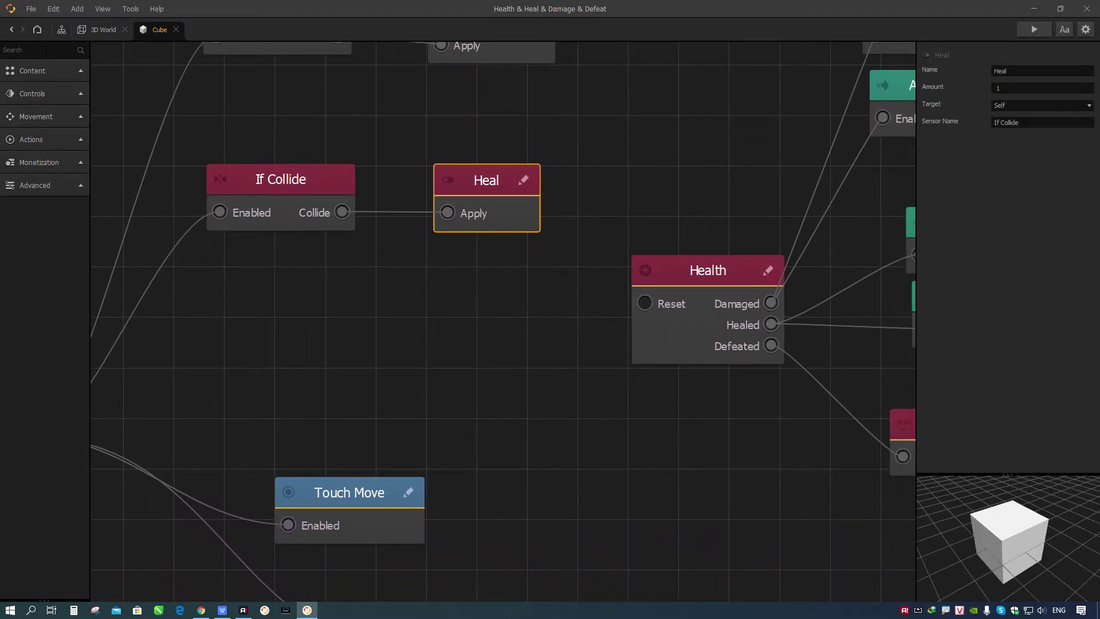
Move the Health and Touch Move nodes slightly downward, and check Health's Max Health setting
drag(577, 307, 567, 286)
click(677, 280)
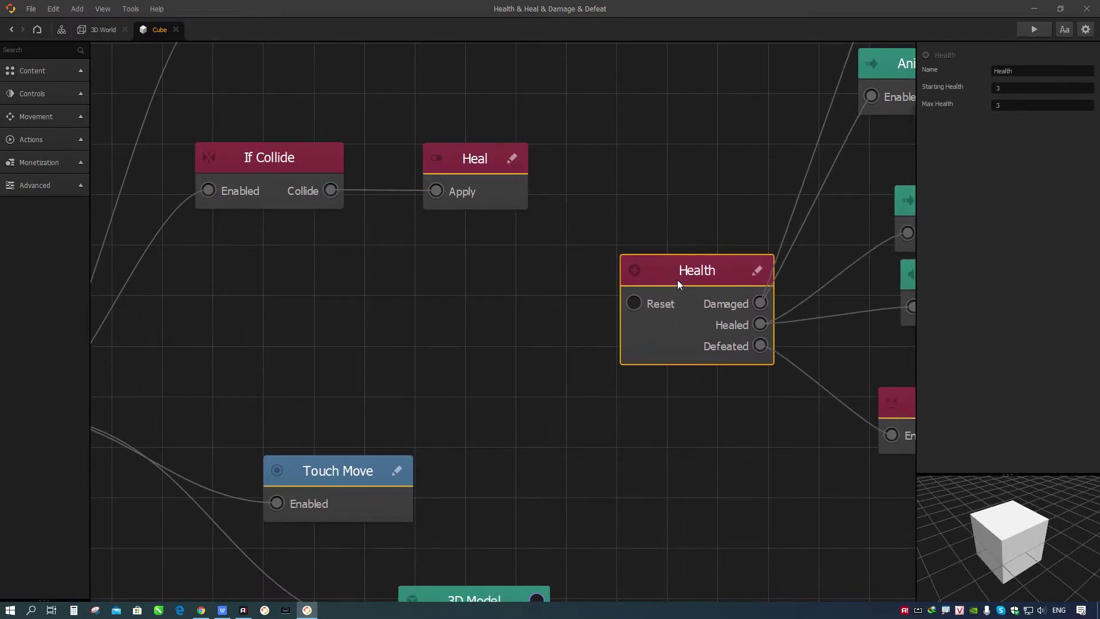
click(1030, 106)
drag(330, 460, 342, 482)
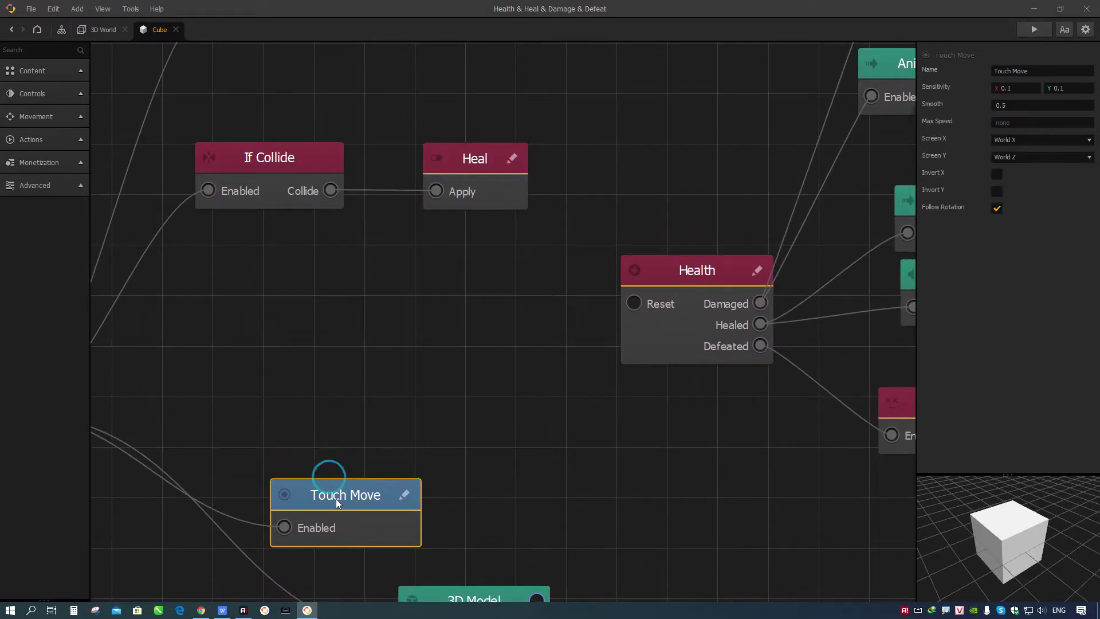
Review the Affected Asset of the If Collide node linked to Heal, the Heal node's Amount and Health's Starting Health
scroll(409, 424, down, 1)
click(34, 50)
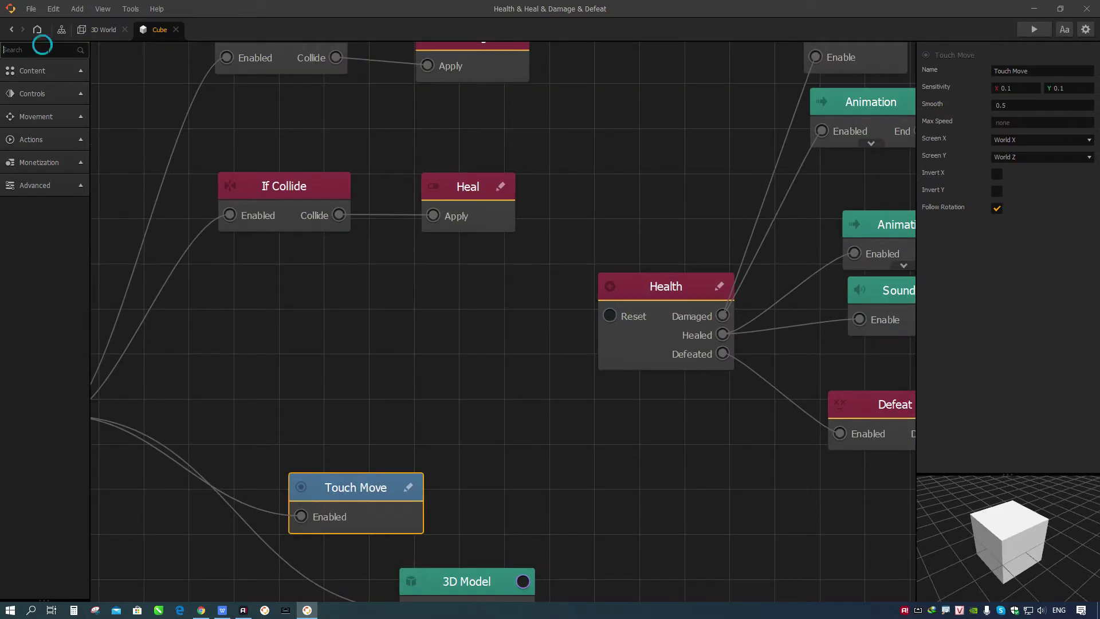
text(i)
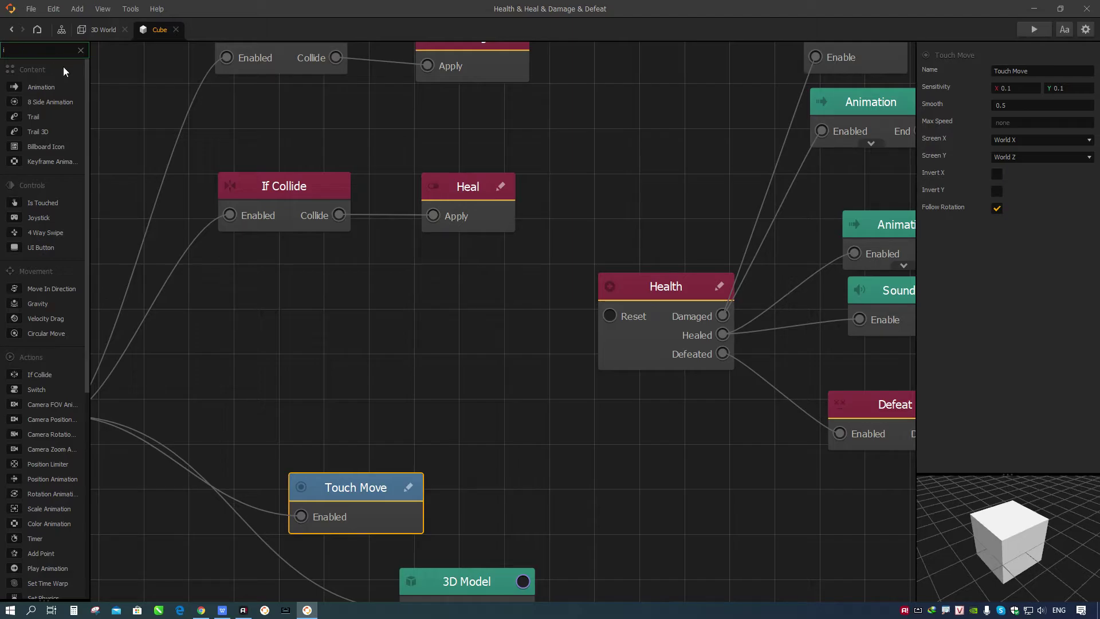
click(294, 186)
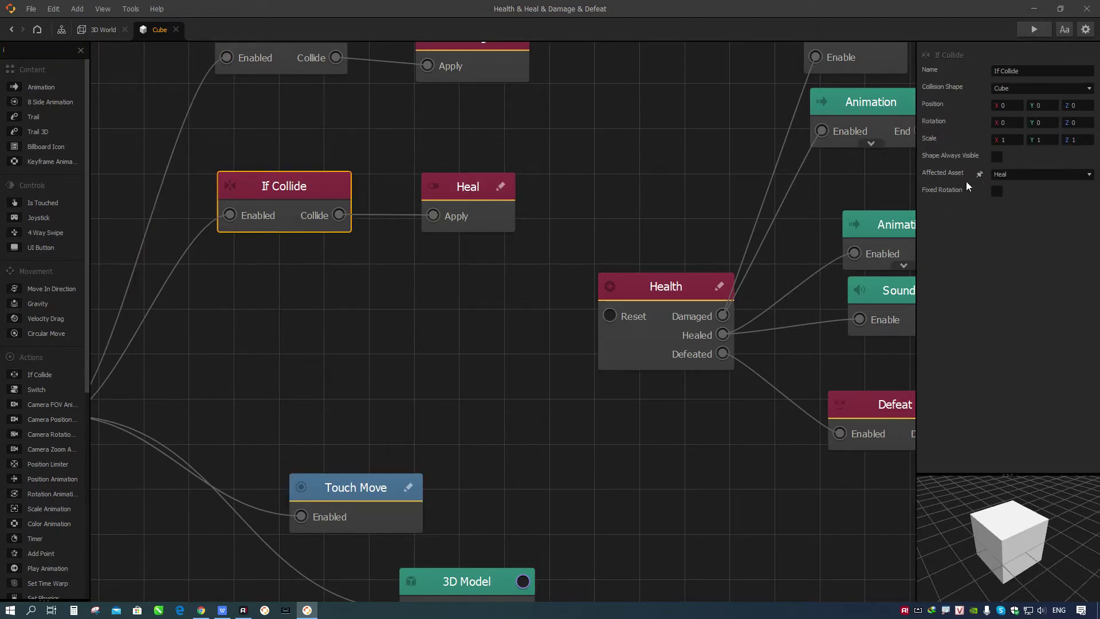
click(1014, 174)
click(1031, 88)
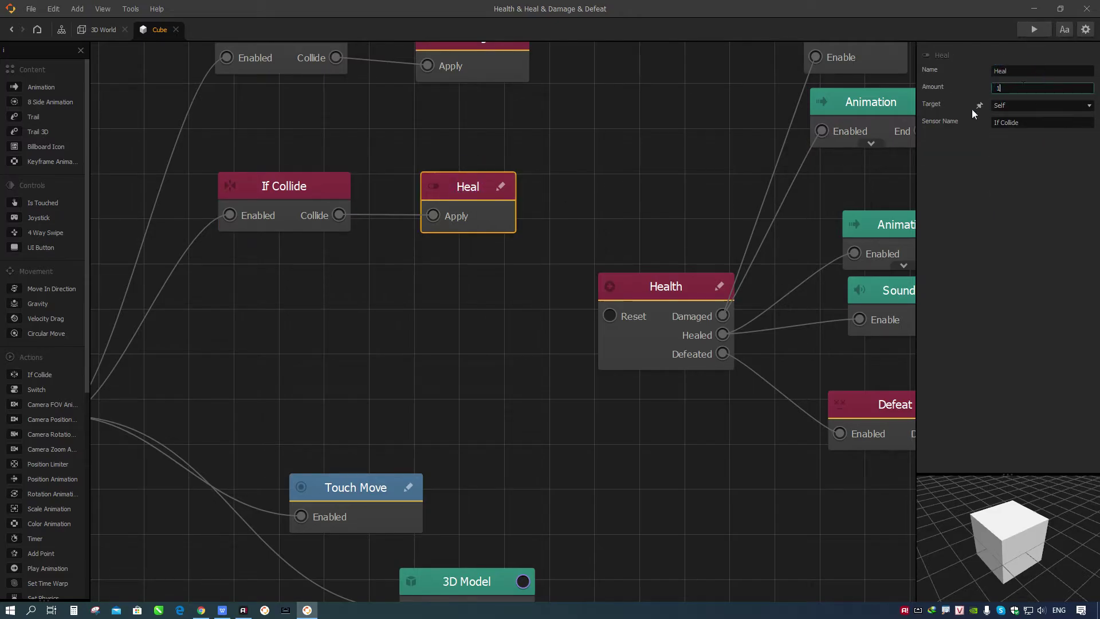
click(663, 286)
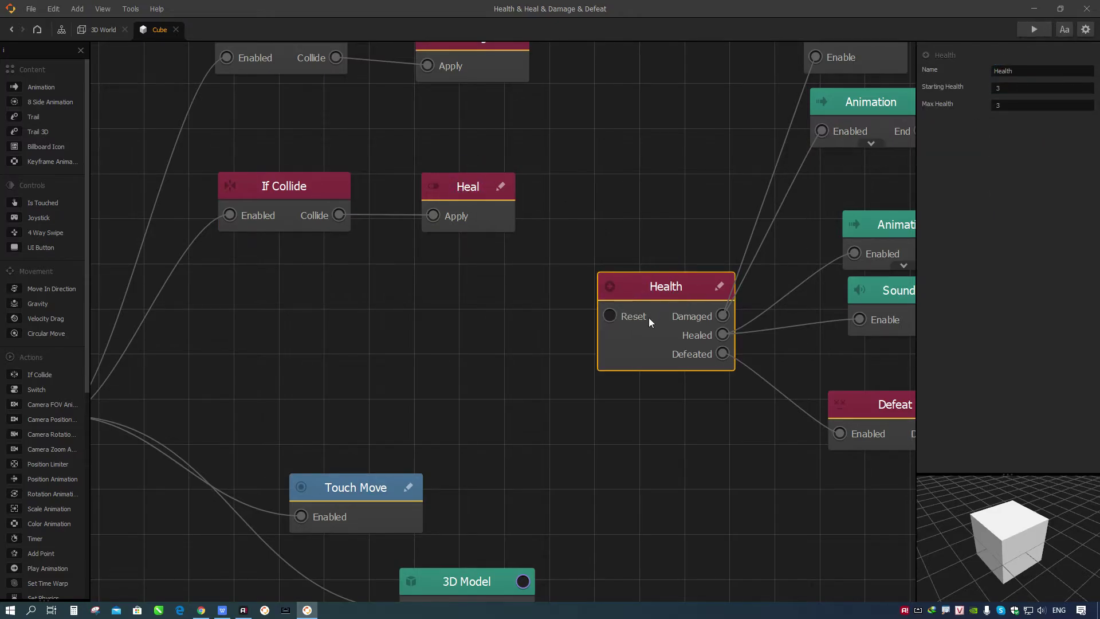
click(1009, 87)
Search the node library for "if" and add a new If Collide node between the Heal and Touch Move nodes
click(41, 50)
text(if)
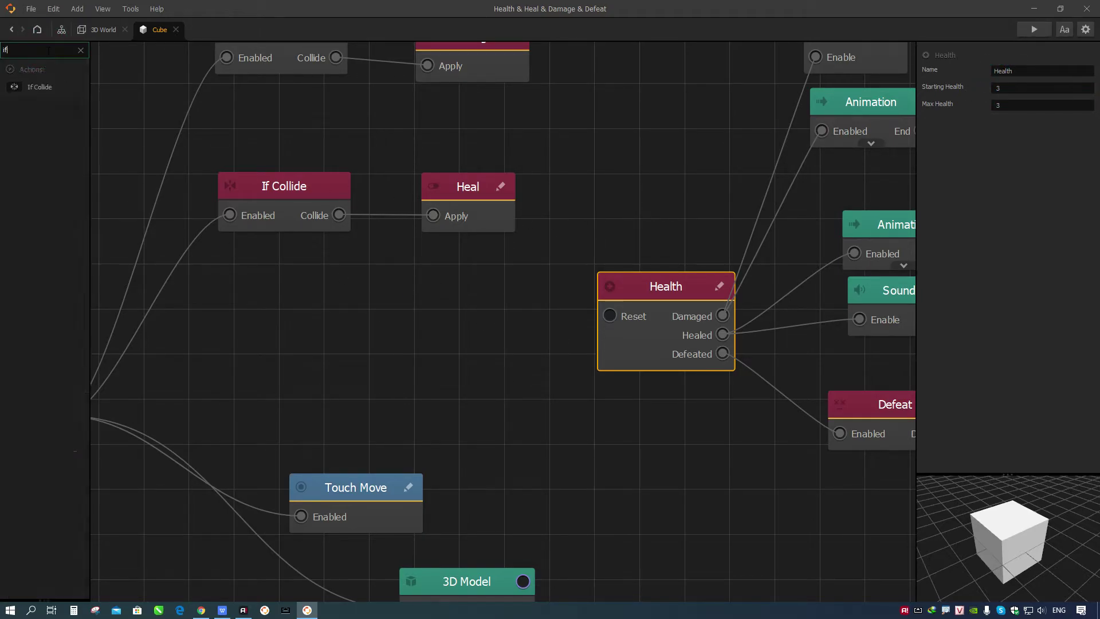
click(25, 87)
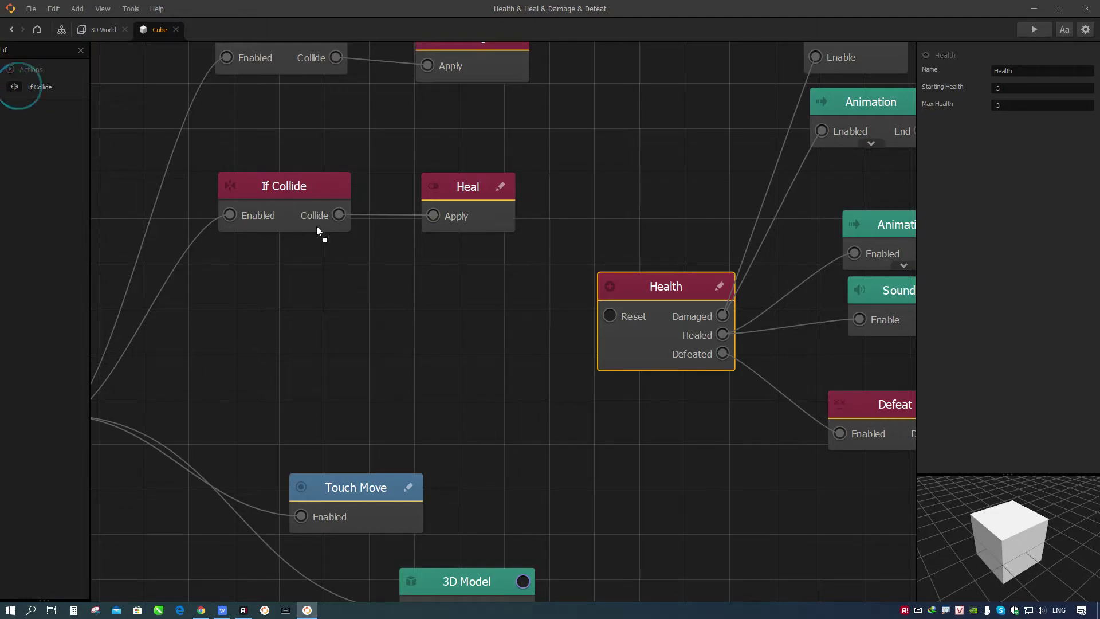
click(358, 315)
drag(596, 384, 634, 377)
click(474, 313)
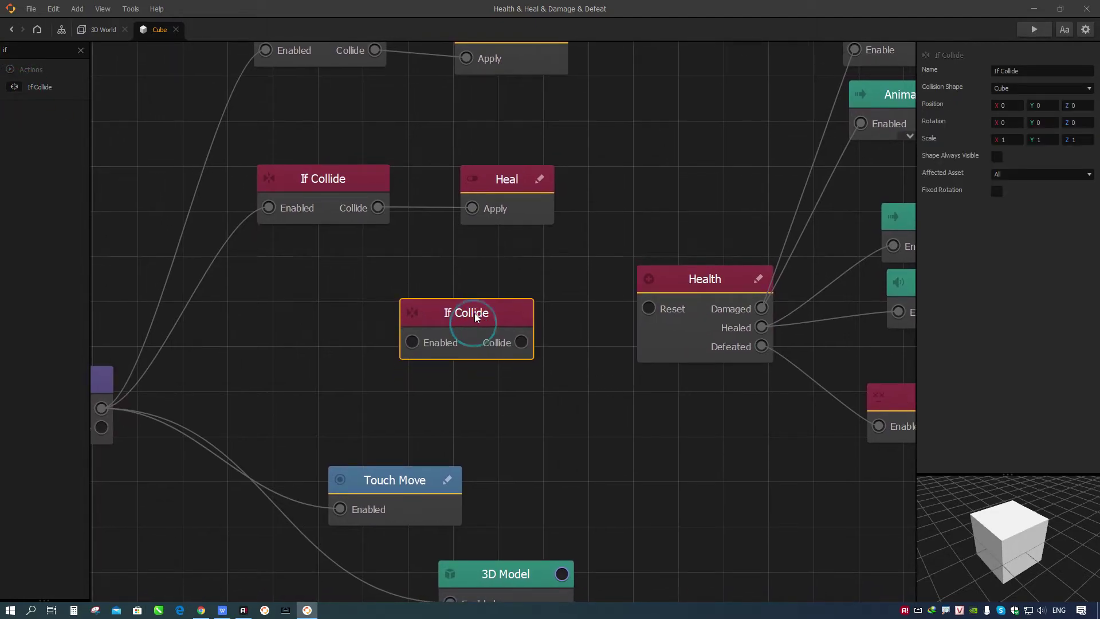
Connect the new If Collide node's Enabled input to the purple node's upper output and its Collide output to Health's Reset input
drag(412, 342, 101, 408)
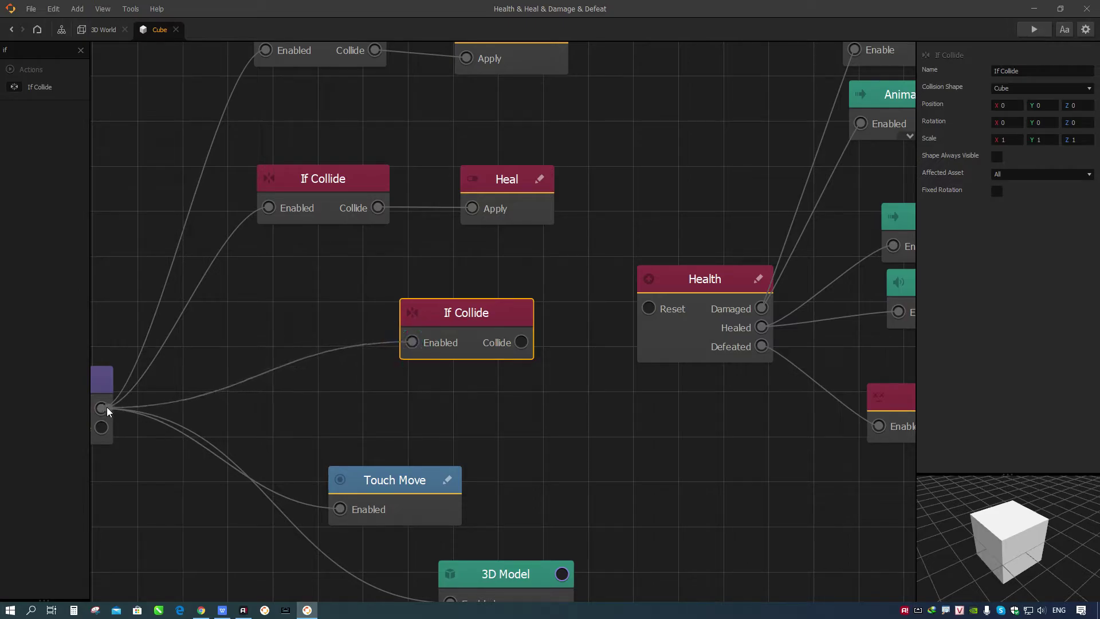
drag(474, 315, 464, 319)
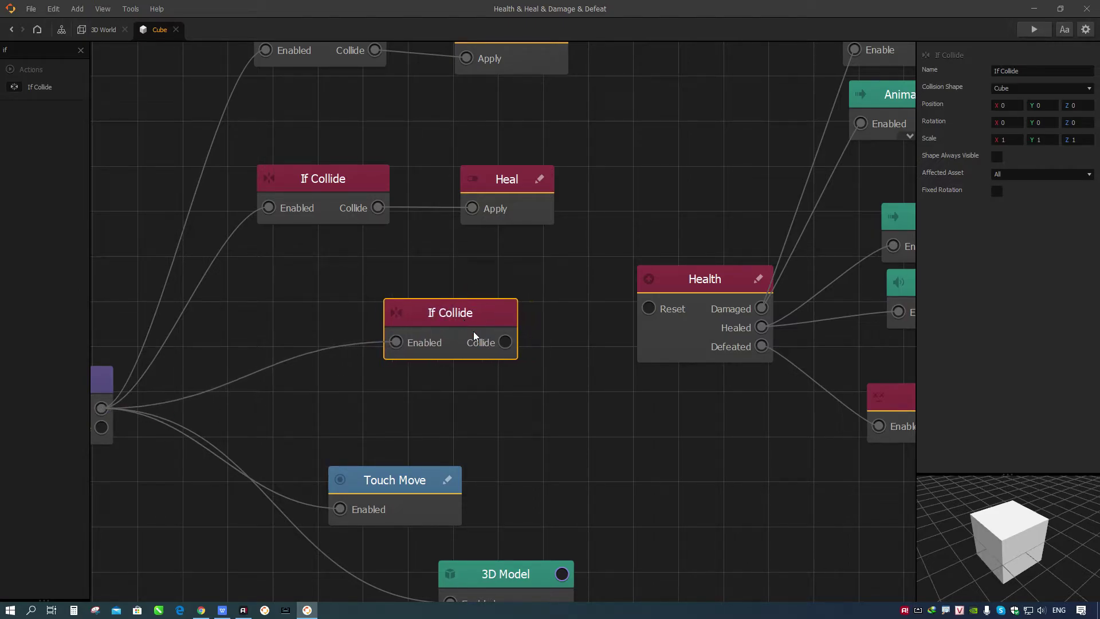
drag(570, 335, 650, 309)
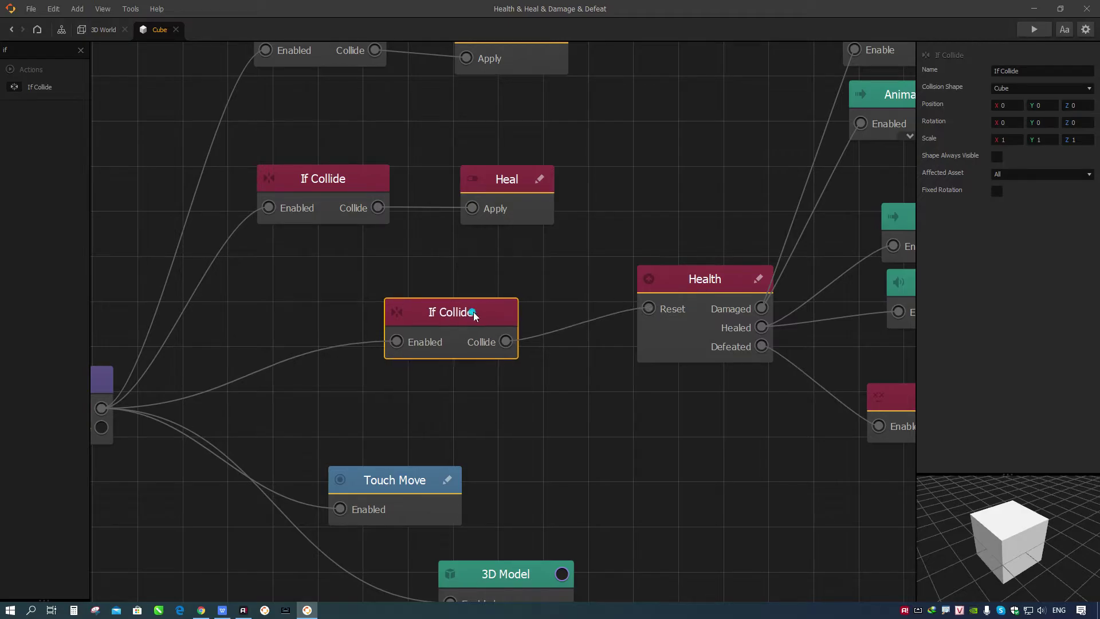
Shift the new If Collide node slightly toward Health, and examine the Enemy and Heal objects in the 3D World
drag(472, 313, 491, 310)
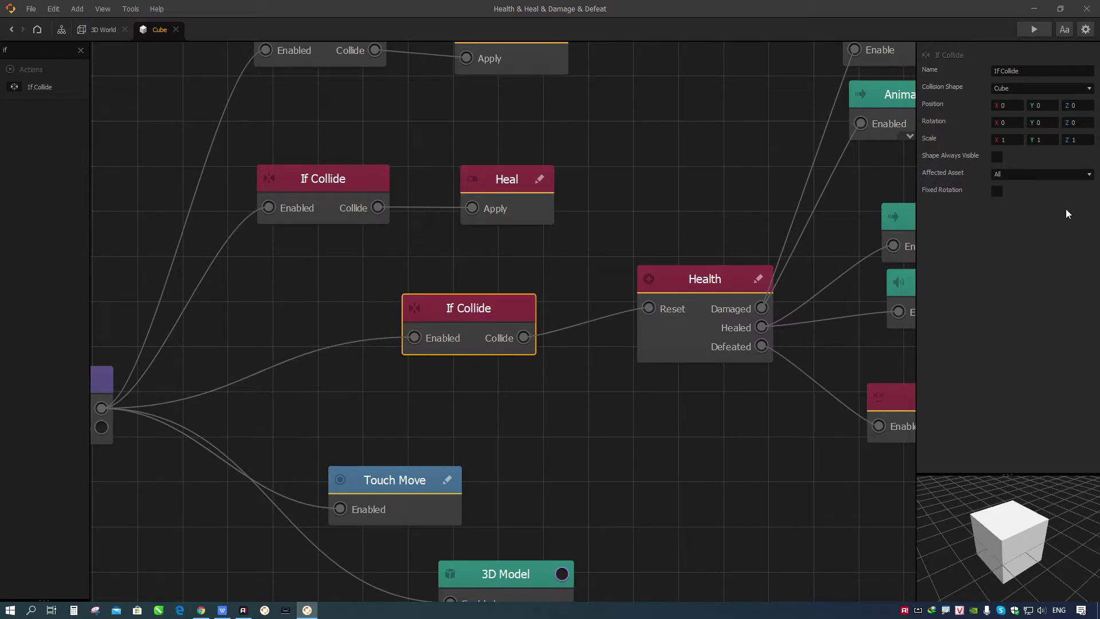
click(101, 30)
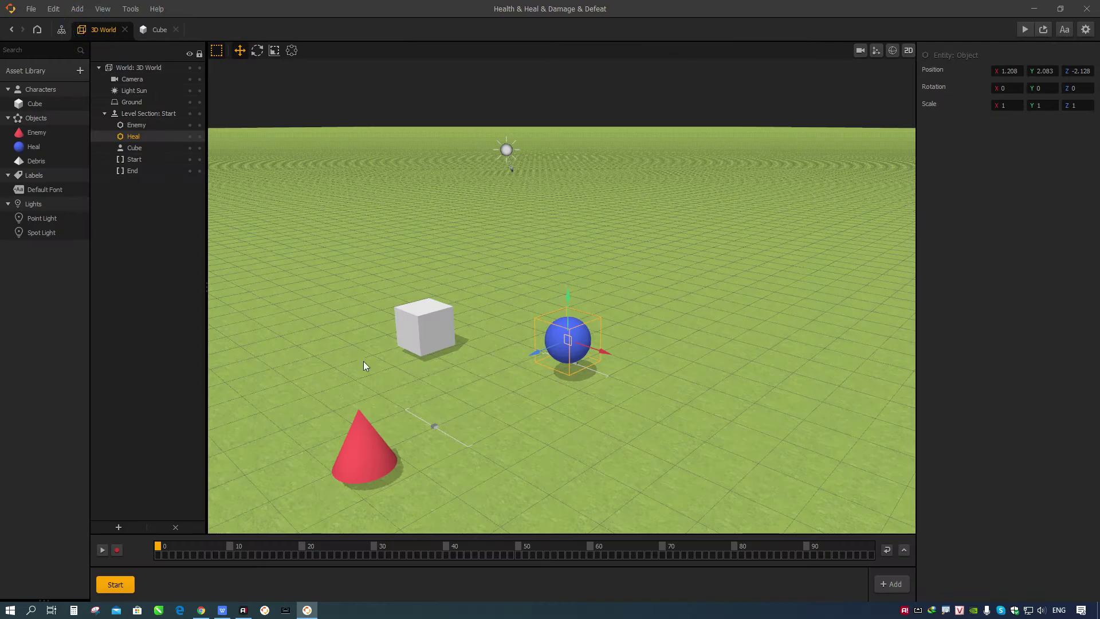
scroll(399, 423, down, 2)
click(422, 403)
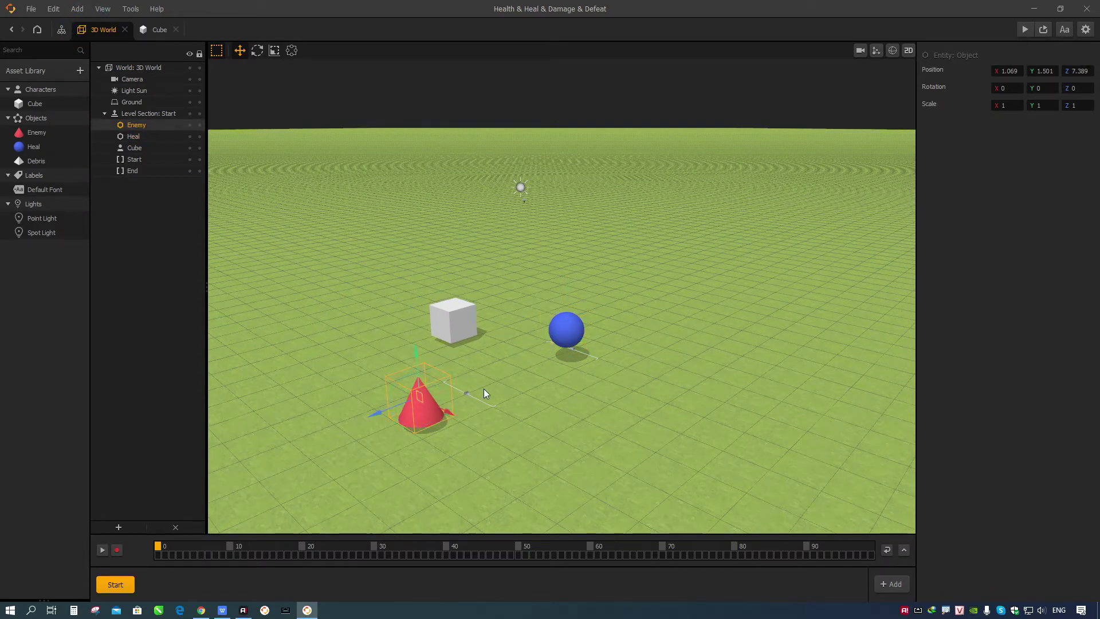
click(565, 332)
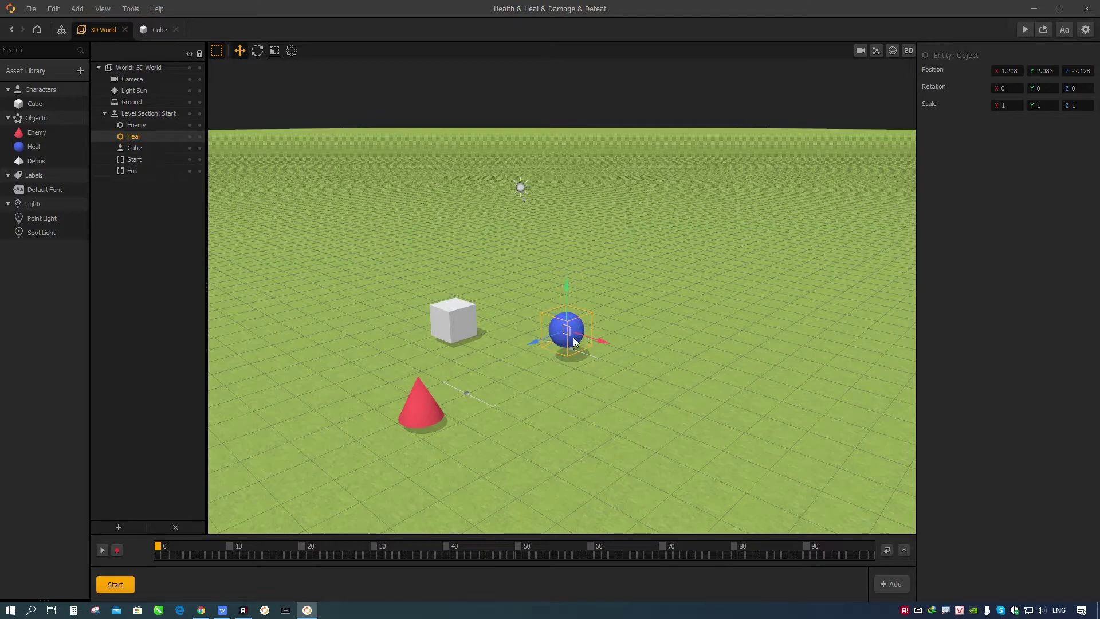
click(411, 417)
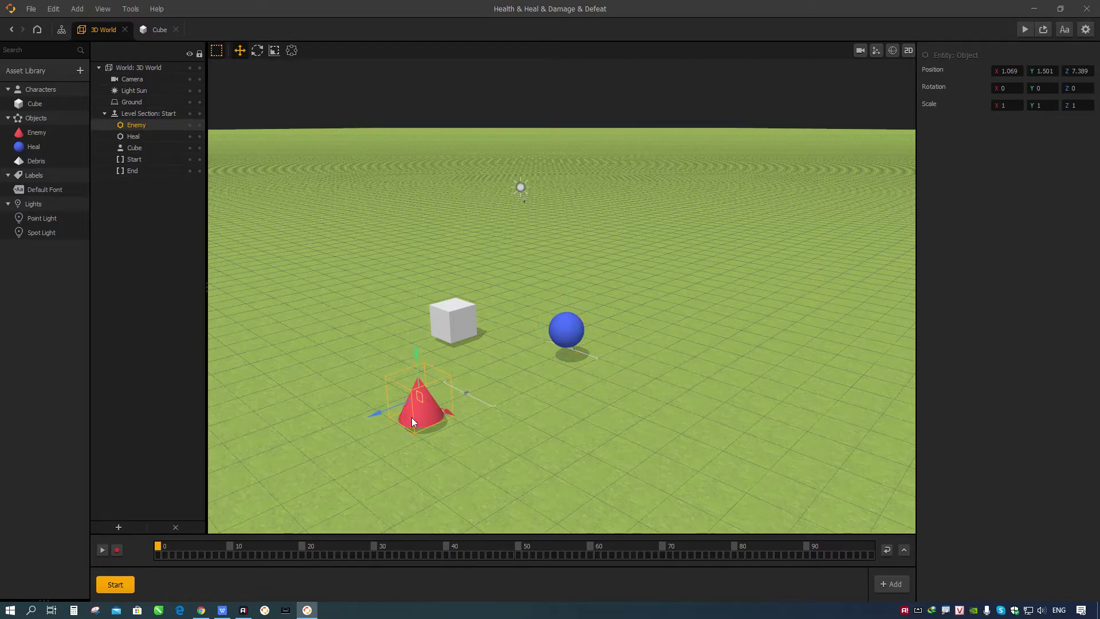
Add a Torus shape to the library's Objects and set its 3D Model color to bright green (#49ff67)
click(45, 72)
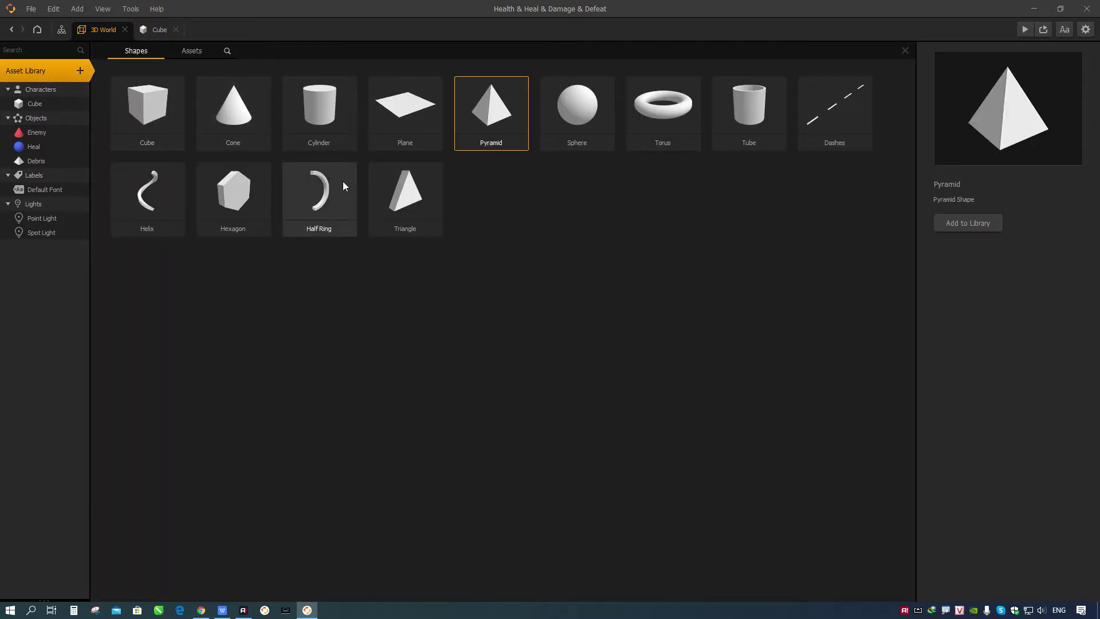
drag(667, 130, 35, 181)
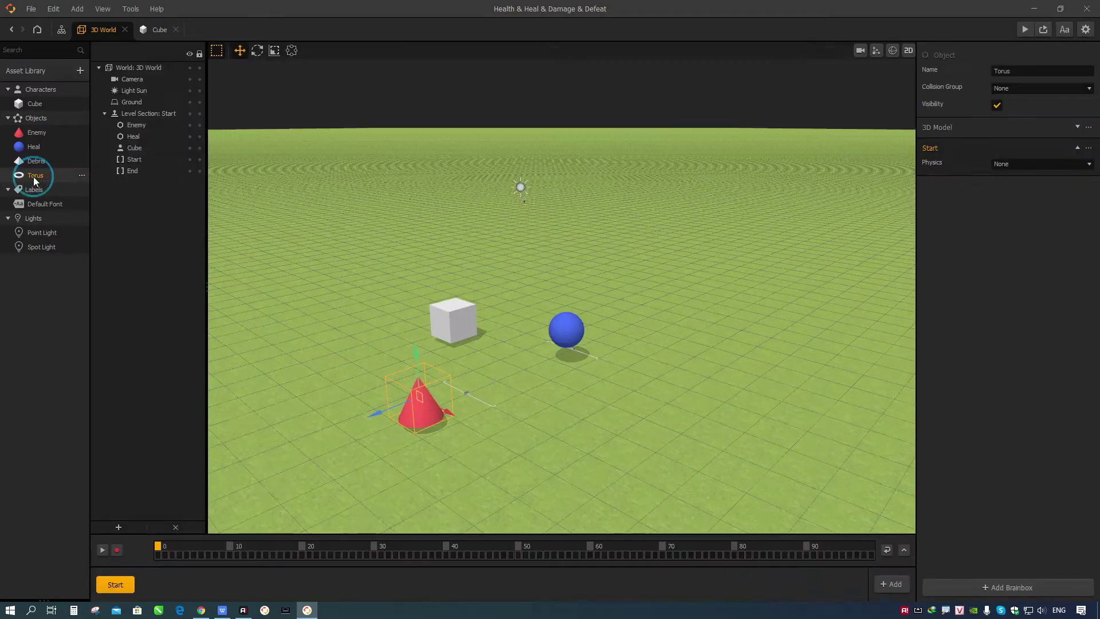
click(972, 132)
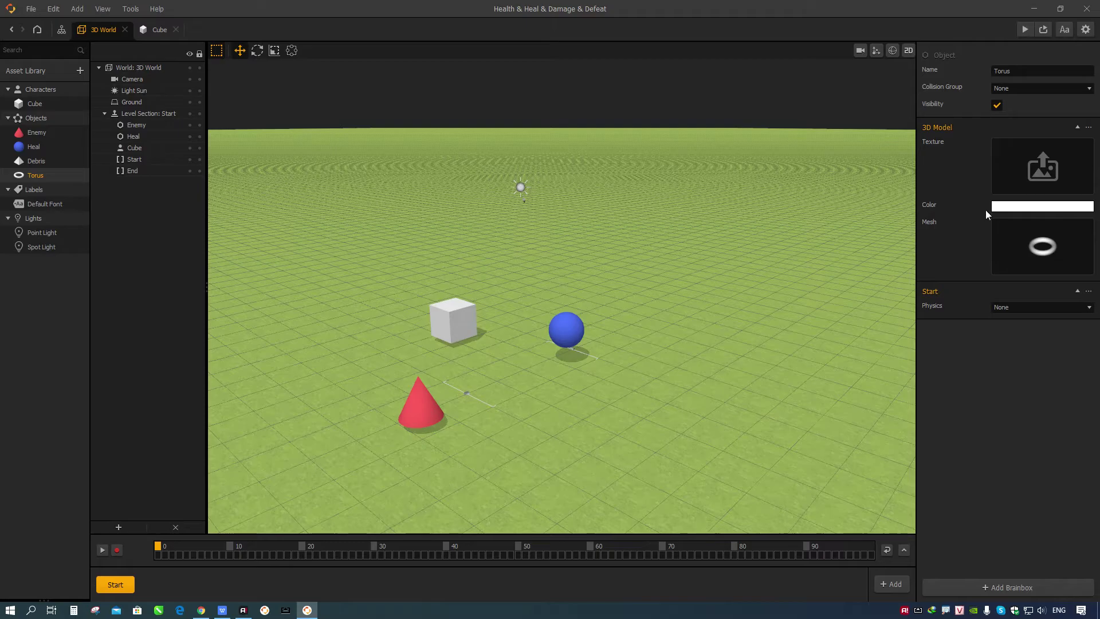
click(1023, 206)
click(607, 238)
click(622, 224)
drag(606, 171, 925, 202)
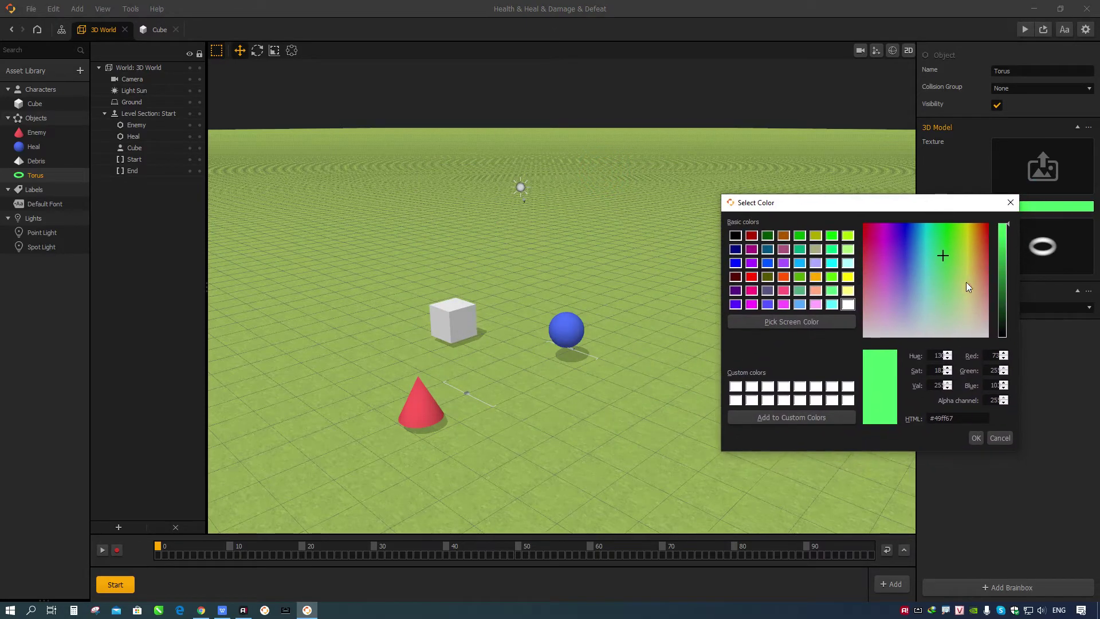
click(976, 437)
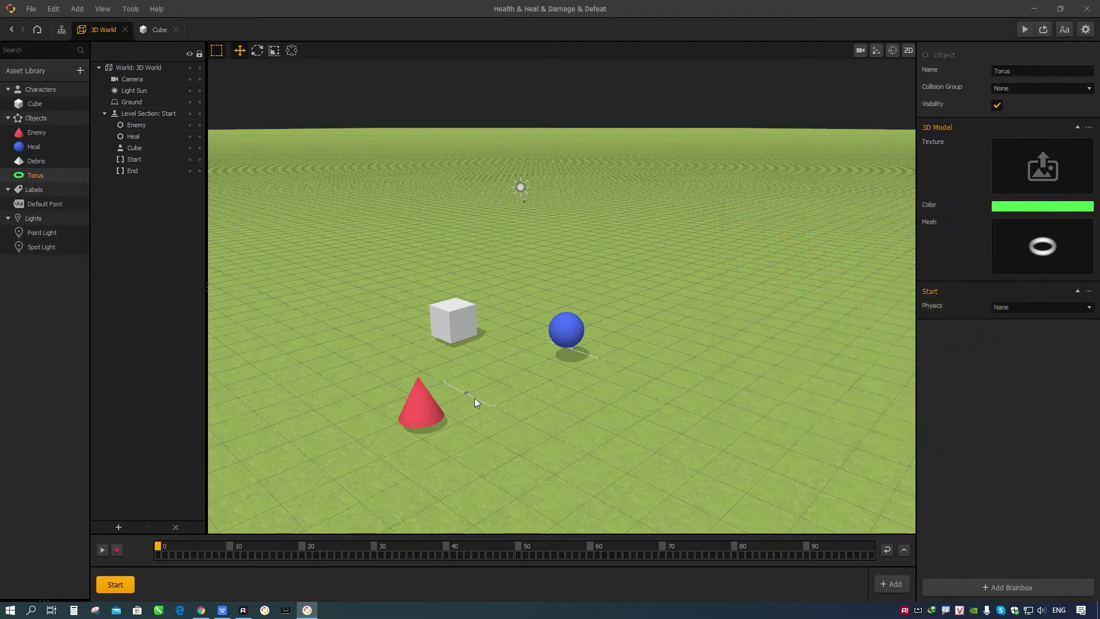
Place the Torus in the world at about X 7.2, Y 1.7, Z 2.9 and scale it to 2 on all axes
drag(45, 177, 511, 369)
drag(560, 408, 559, 336)
click(1006, 106)
text(2)
key(Tab)
text(2)
key(Tab)
text(2)
key(Return)
drag(596, 382, 559, 410)
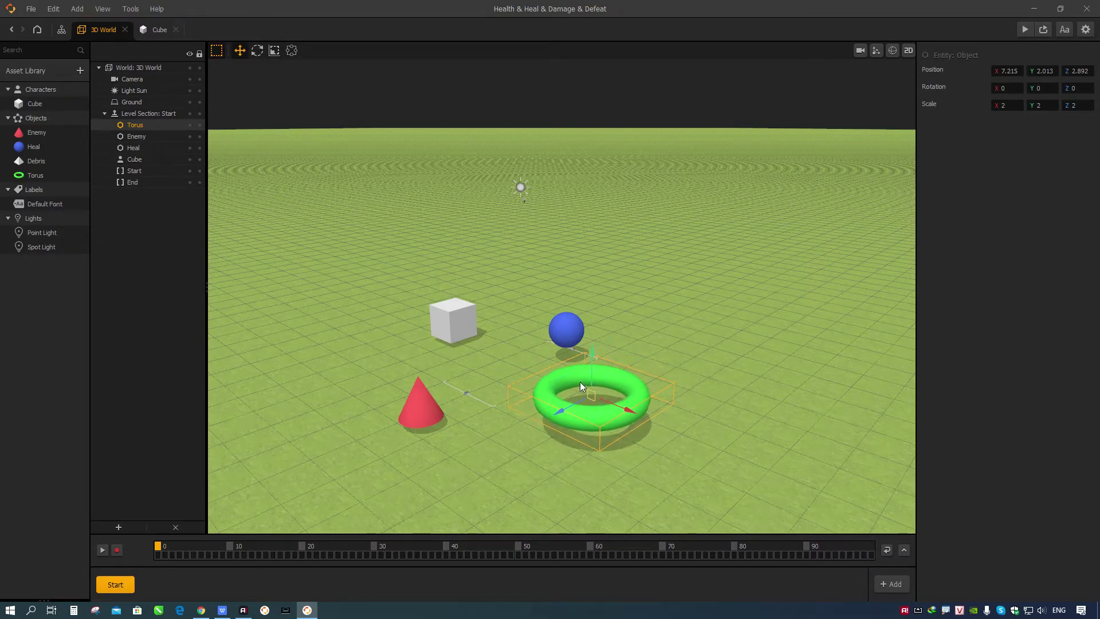
drag(592, 352, 592, 358)
middle_drag(574, 370, 559, 354)
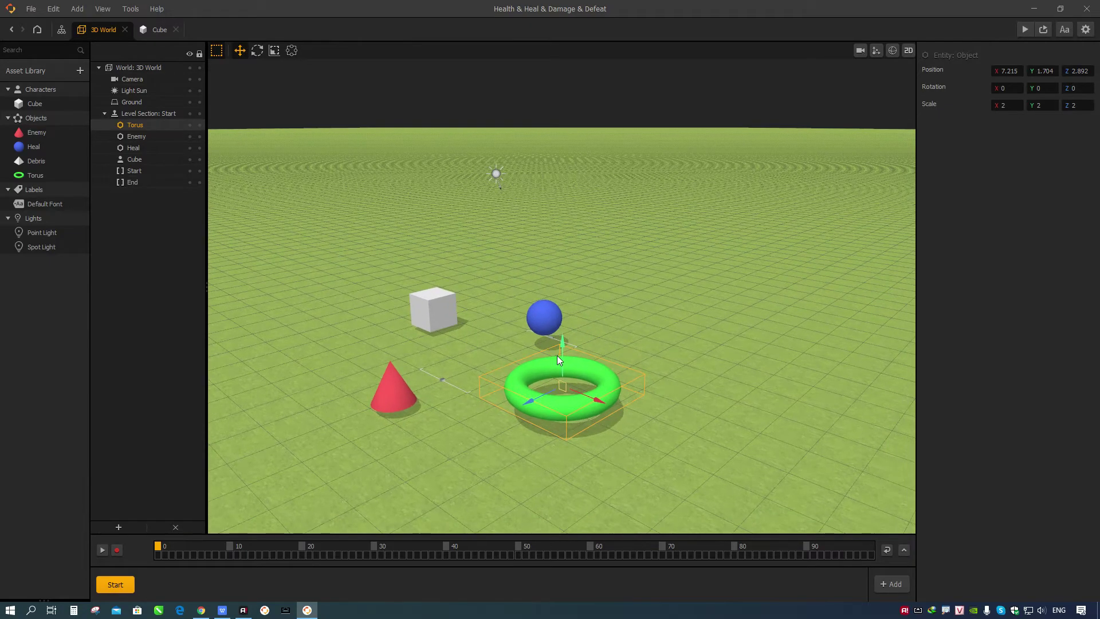
Rename the Torus object in the asset library as "Restart - Health"
click(35, 174)
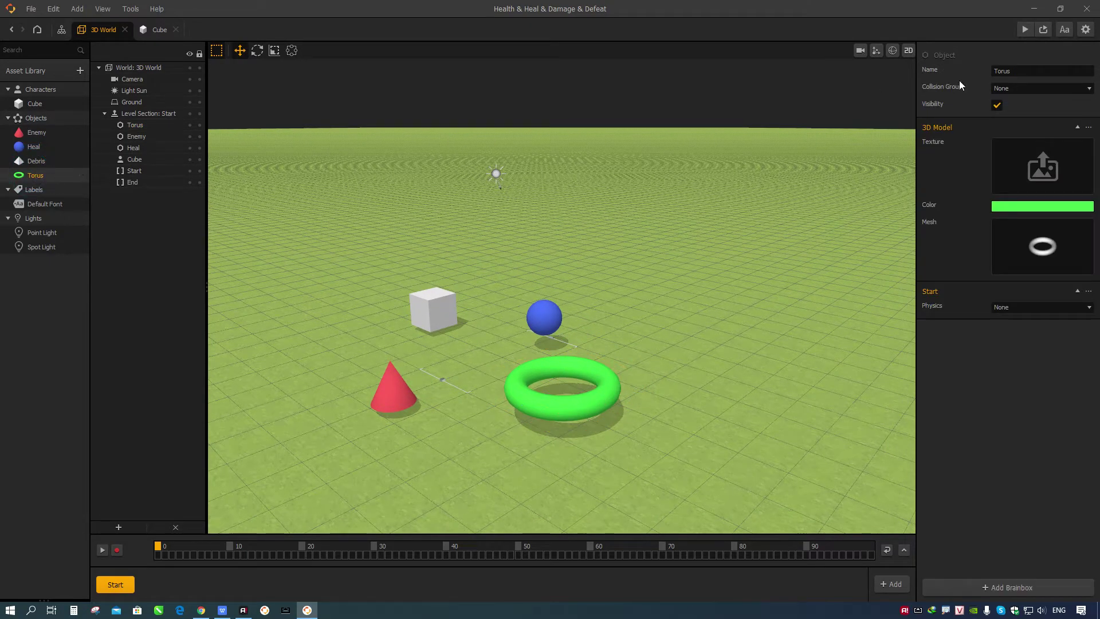
double_click(1017, 68)
text(Restart - )
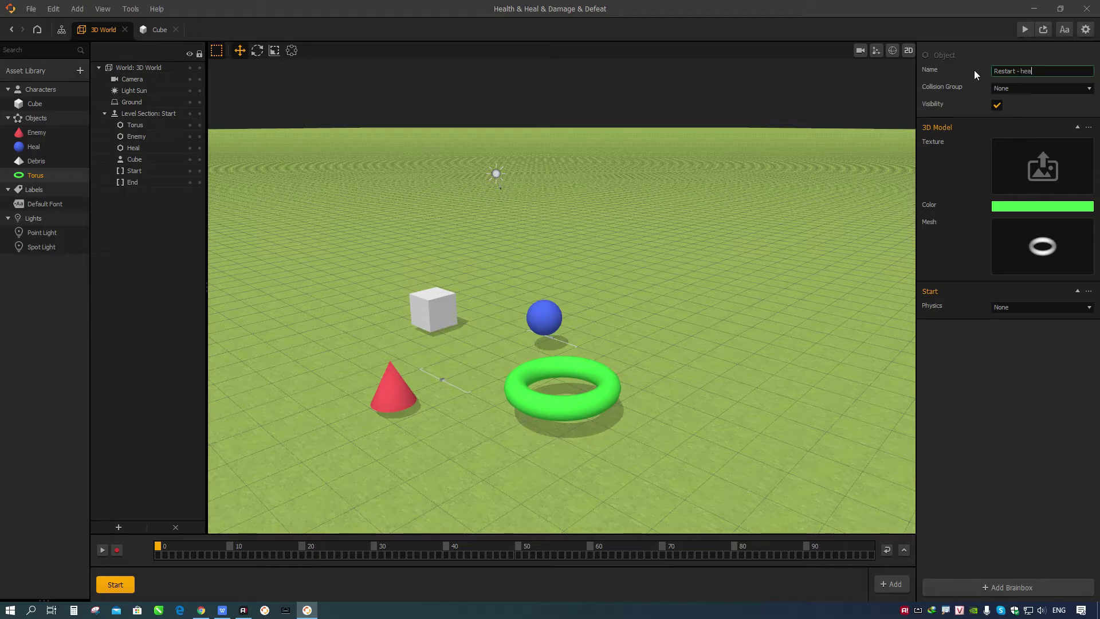
text(Health)
key(Return)
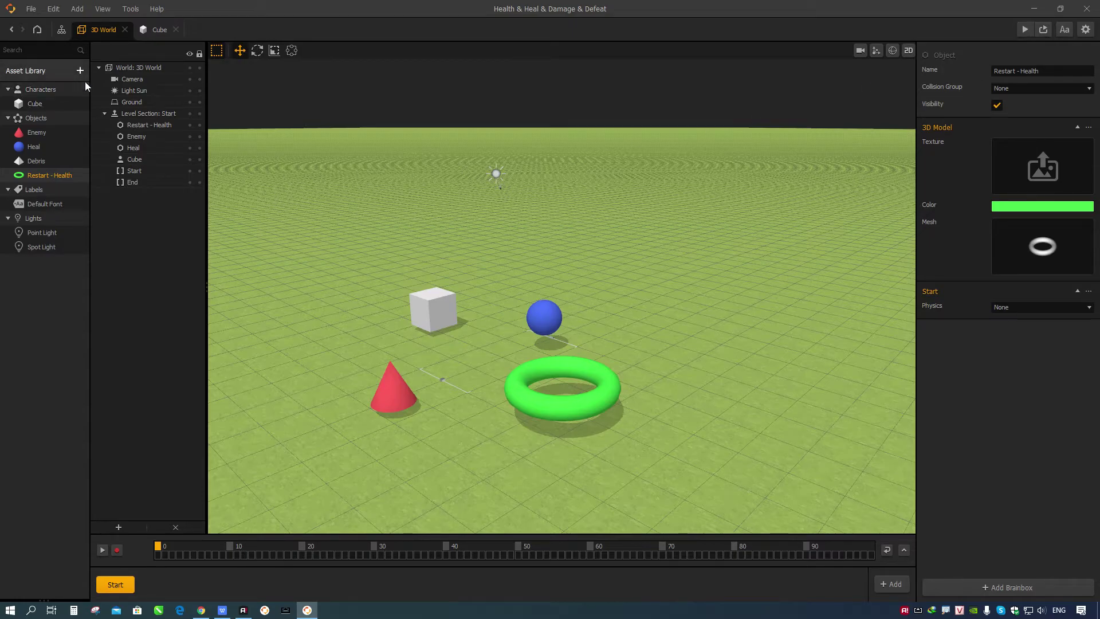
In the Cube's node map, set the new If Collide node's Affected Asset to Restart - Health
click(152, 30)
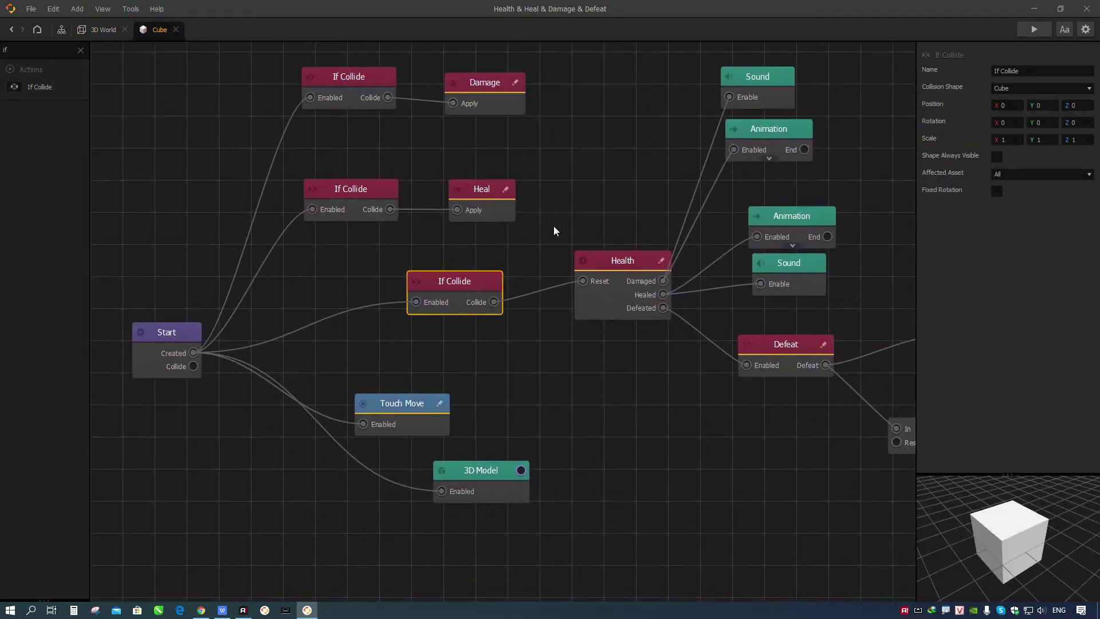
scroll(452, 284, up, 1)
click(1048, 175)
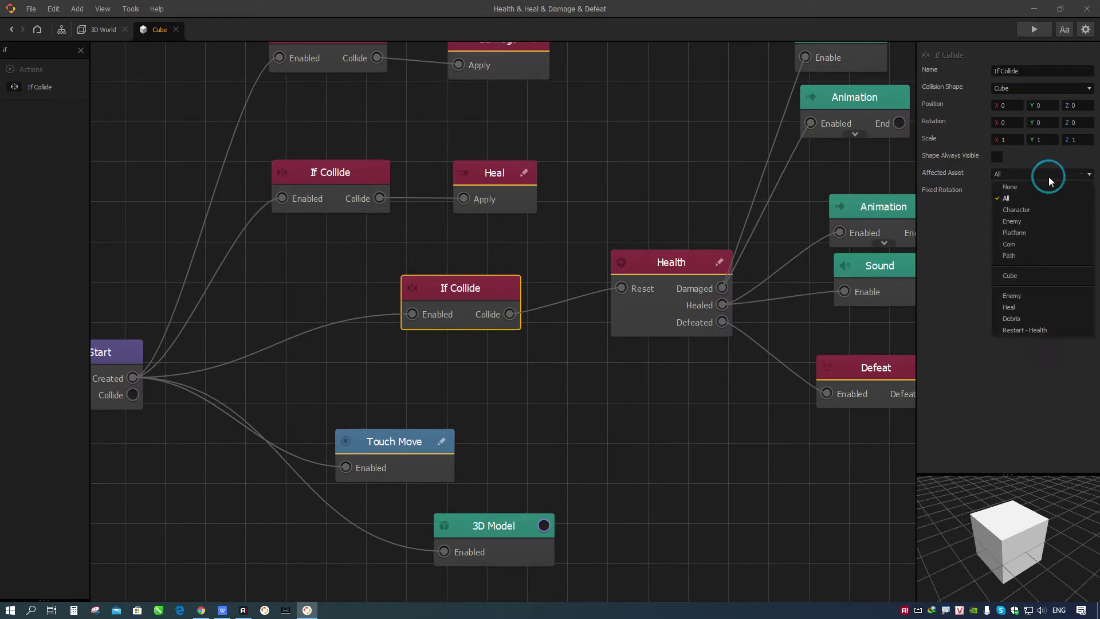
click(1023, 329)
Review the Starting Health and Max Health settings of the Health node
scroll(656, 273, up, 2)
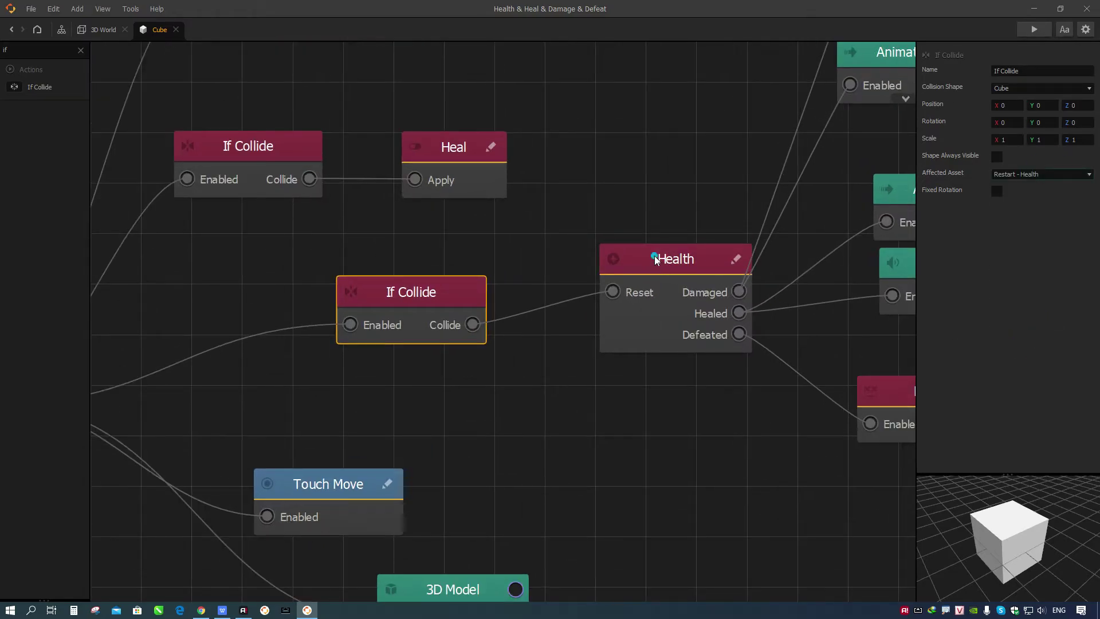
click(667, 254)
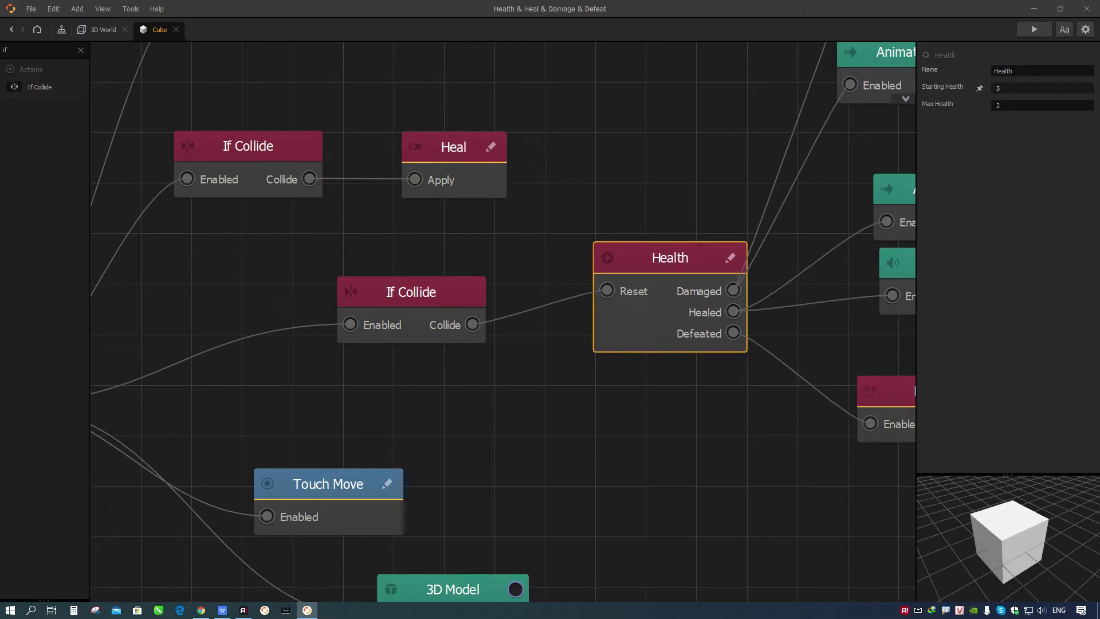
click(1018, 88)
click(1002, 105)
click(995, 137)
click(1012, 83)
double_click(1012, 88)
click(1008, 79)
click(1010, 109)
double_click(1006, 104)
Move the Heal node and its linked If Collide node slightly upward, closer to the Damage pair
click(592, 165)
scroll(594, 237, down, 3)
drag(600, 206, 543, 275)
drag(413, 241, 416, 207)
drag(312, 238, 320, 205)
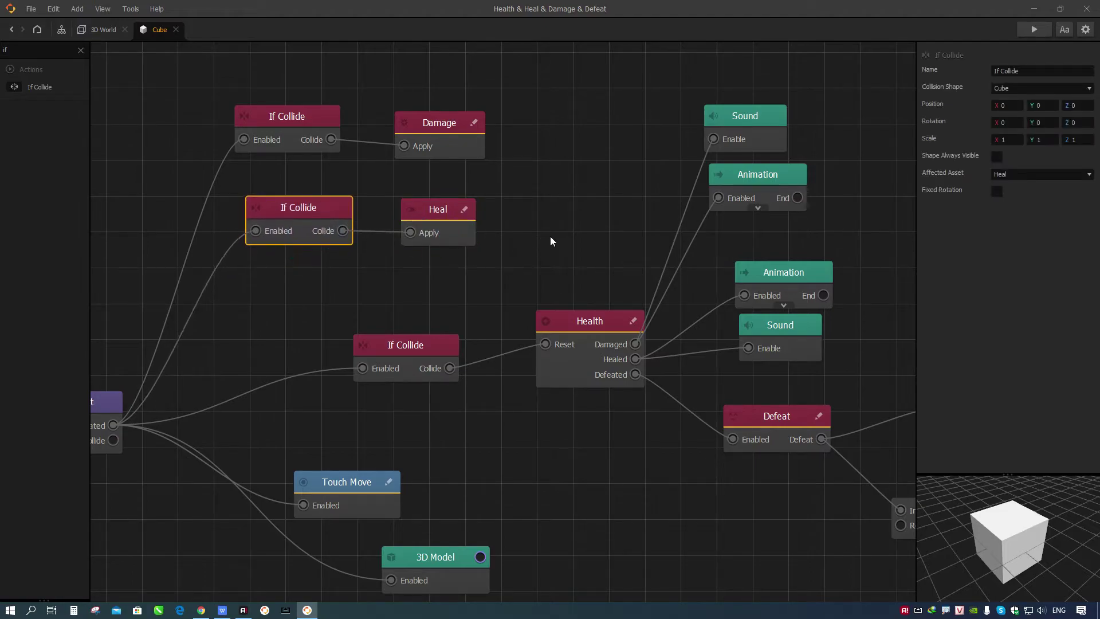
Compare the Health node's Starting Health and Max Health with the Amount settings of the Damage and Heal nodes
drag(546, 241, 524, 234)
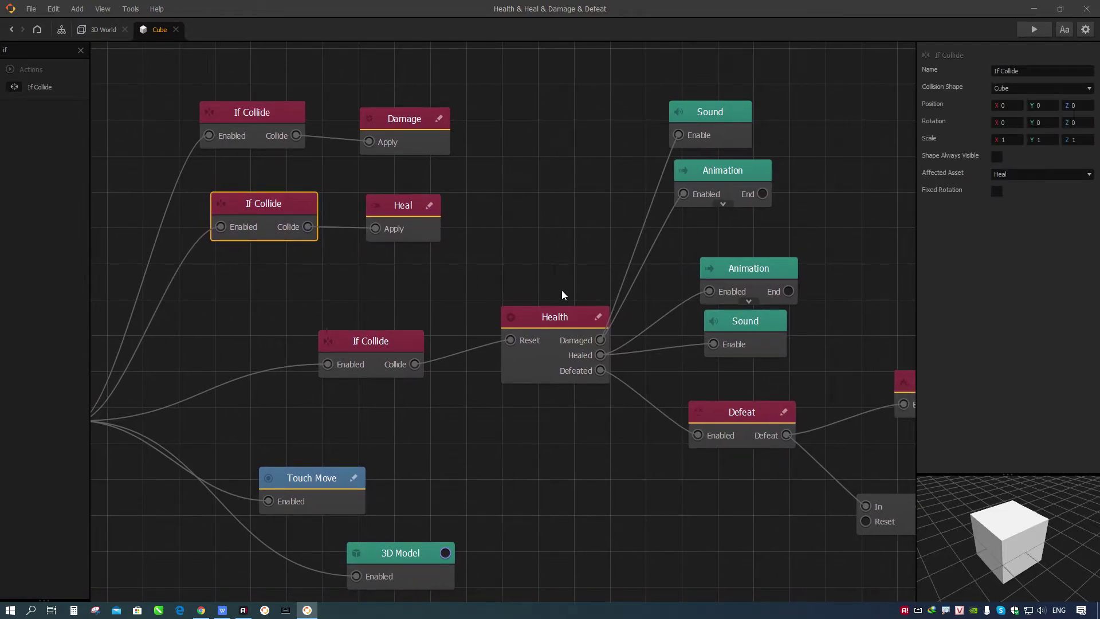
drag(565, 307, 525, 258)
click(534, 297)
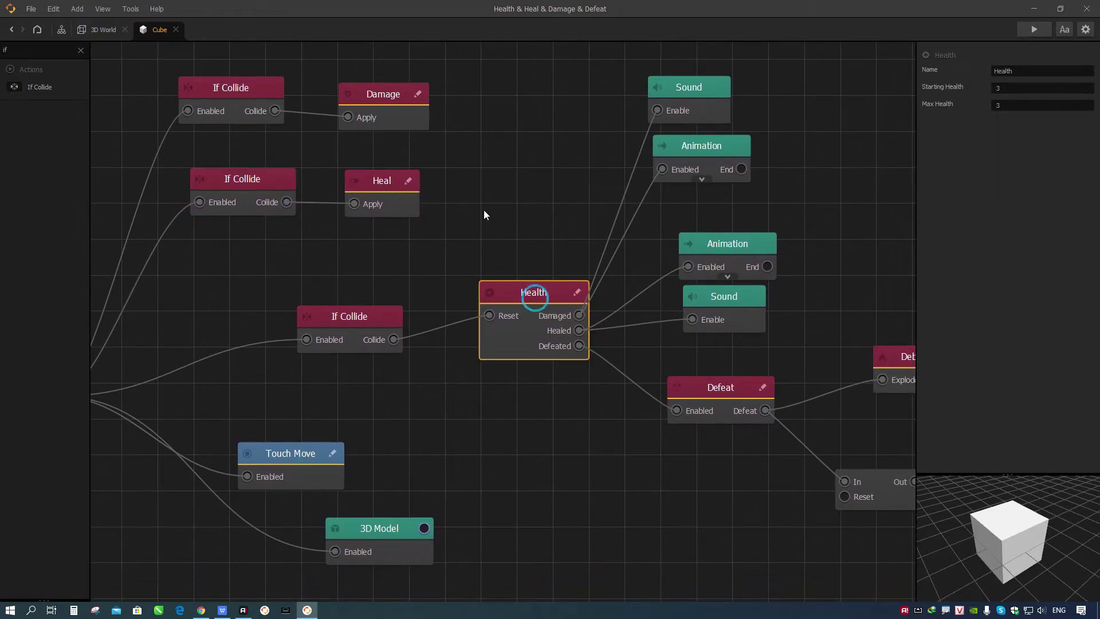
click(383, 96)
click(386, 184)
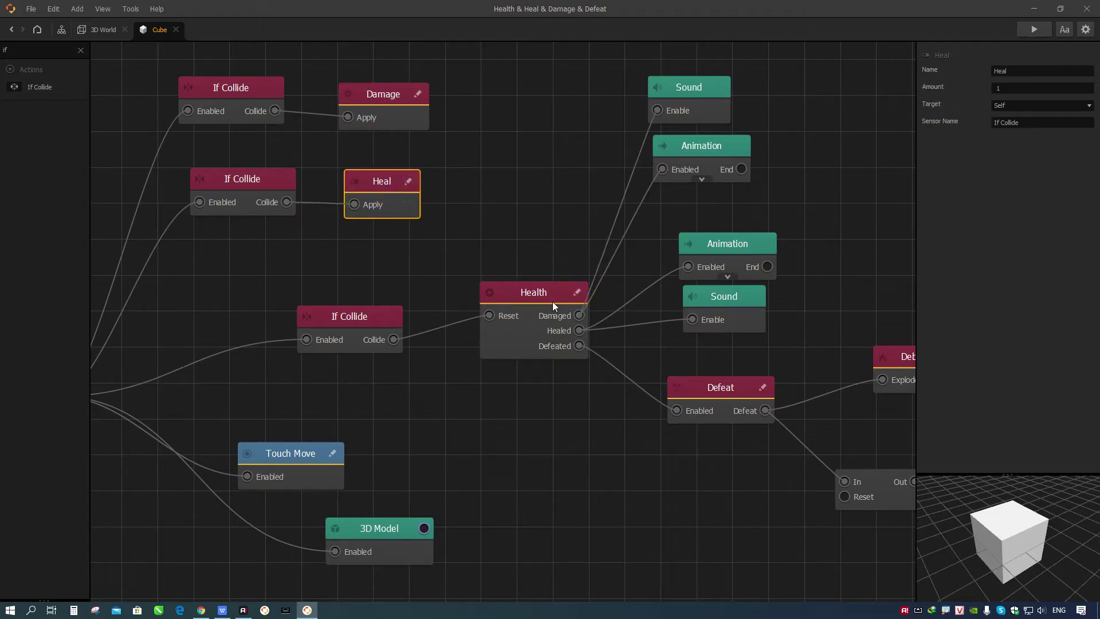
click(538, 297)
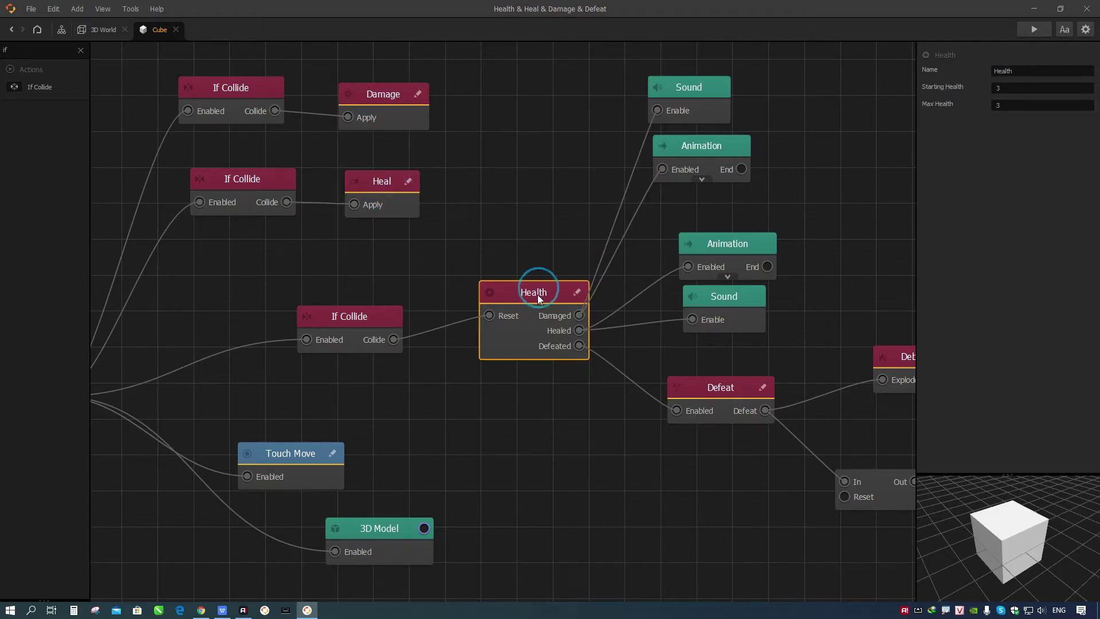
click(384, 93)
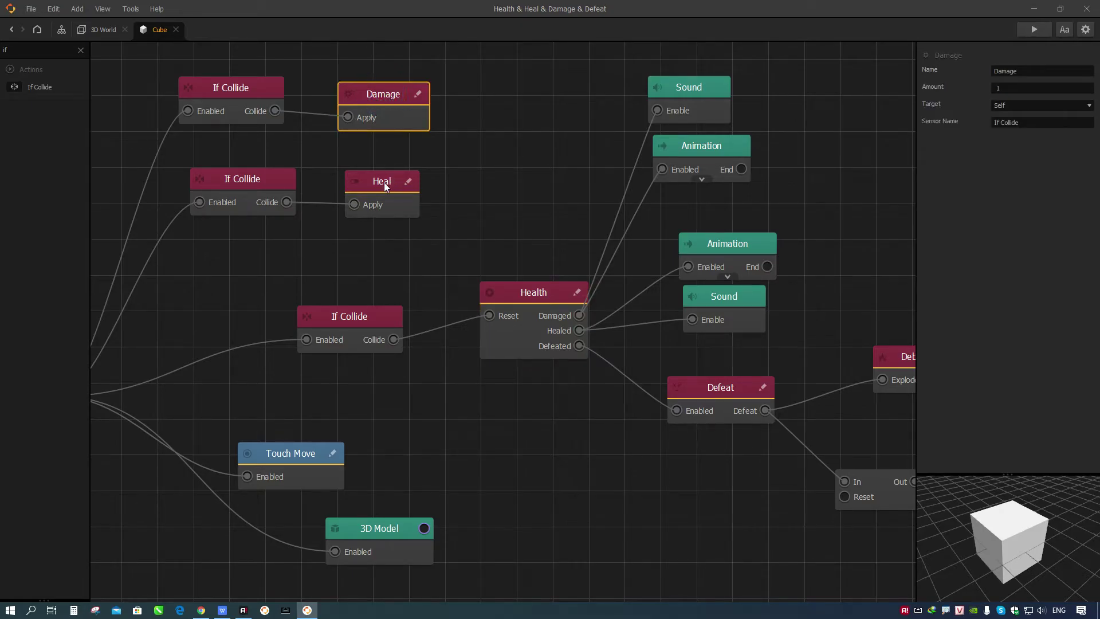
click(381, 183)
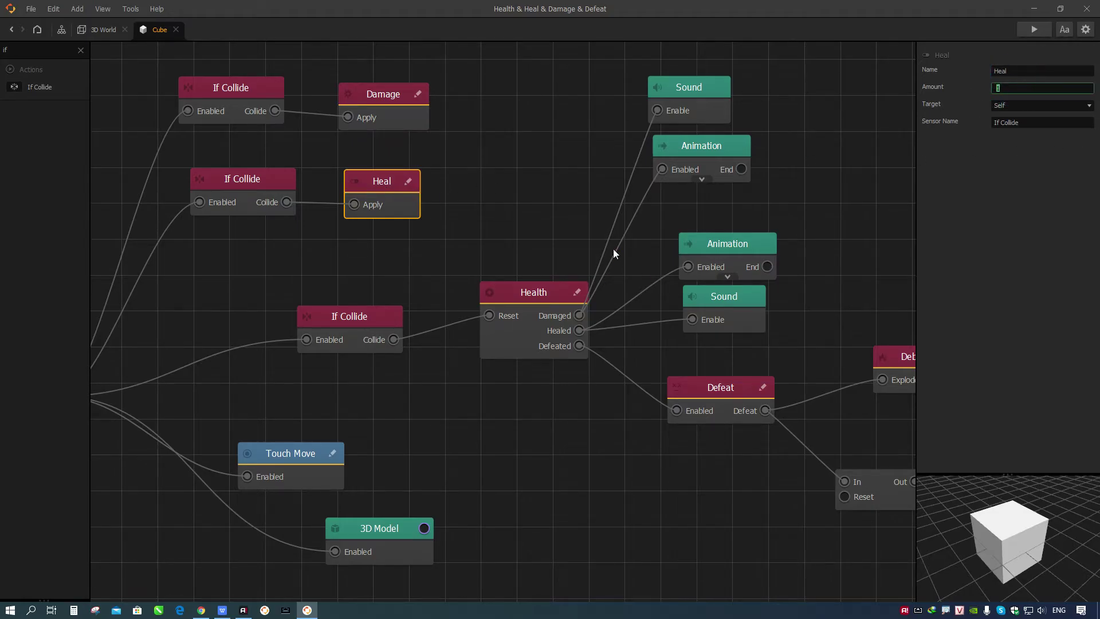
Check the If Collide node wired to Health's Reset input and shift it slightly upward
click(545, 223)
click(381, 323)
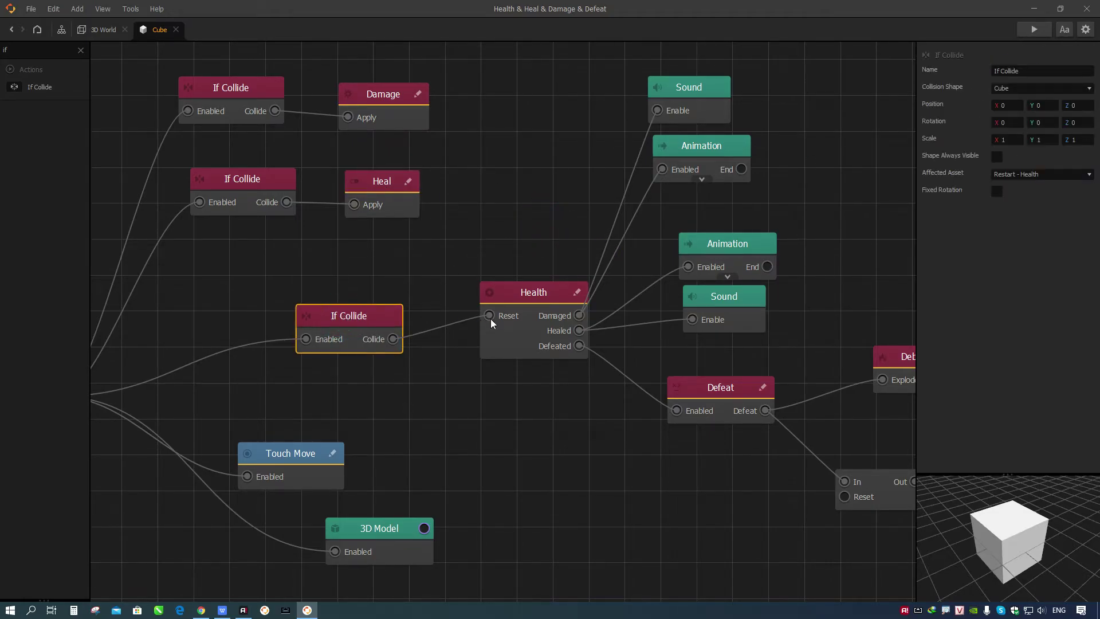
scroll(463, 342, up, 2)
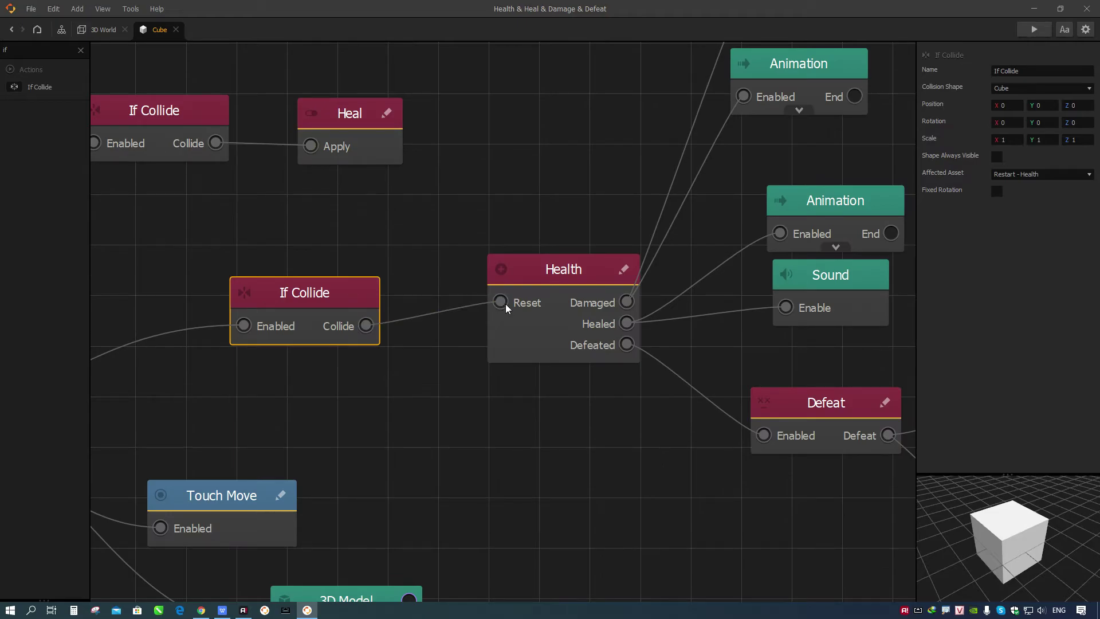
scroll(563, 349, down, 2)
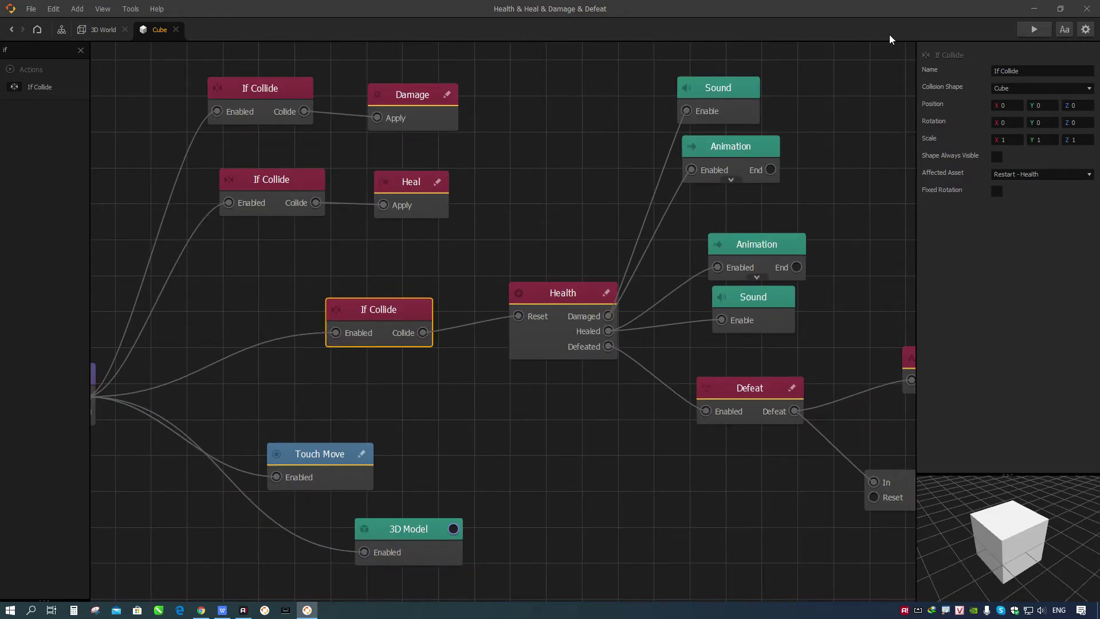
Preview the game briefly, and reframe the 3D World's camera view so the Cube, Heal, Enemy and green torus all fit
click(1043, 32)
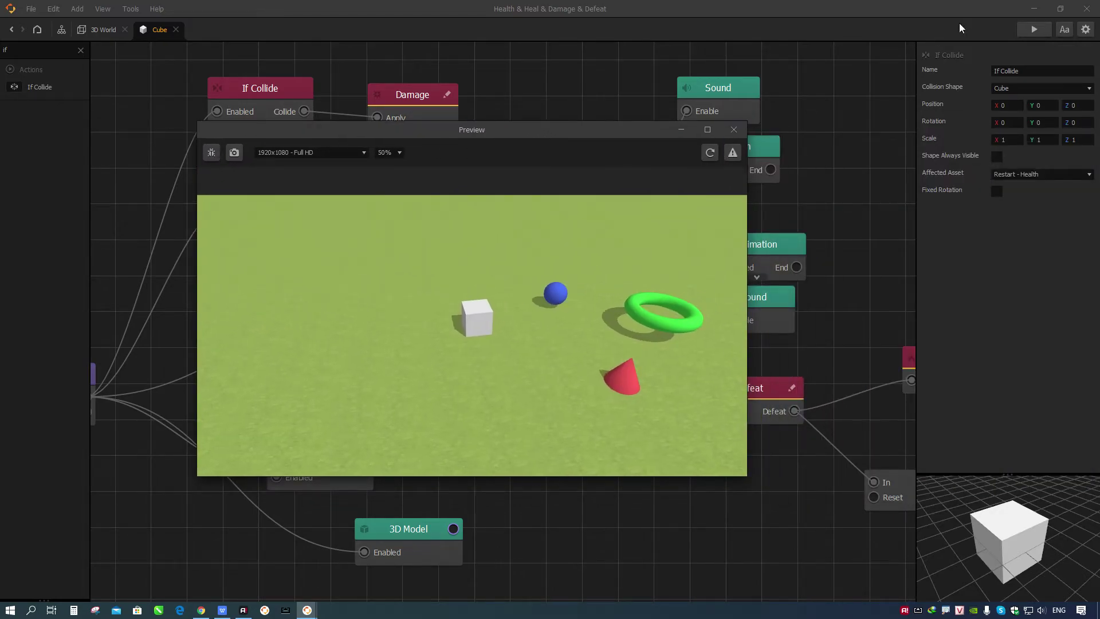
click(734, 129)
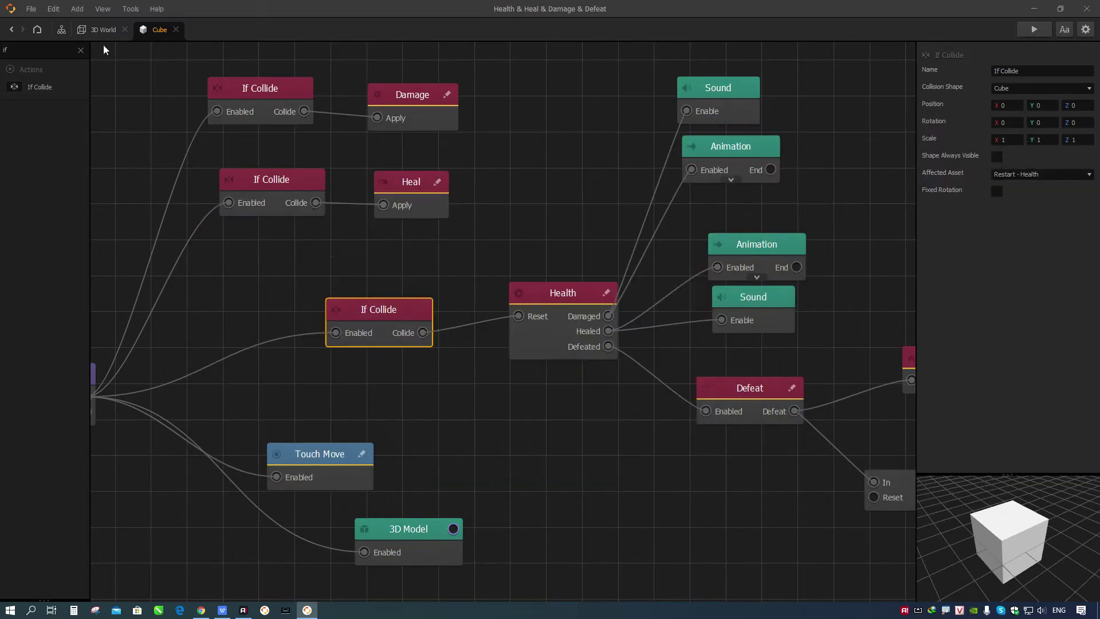
click(101, 29)
click(860, 52)
scroll(710, 211, down, 3)
middle_drag(708, 211, 650, 230)
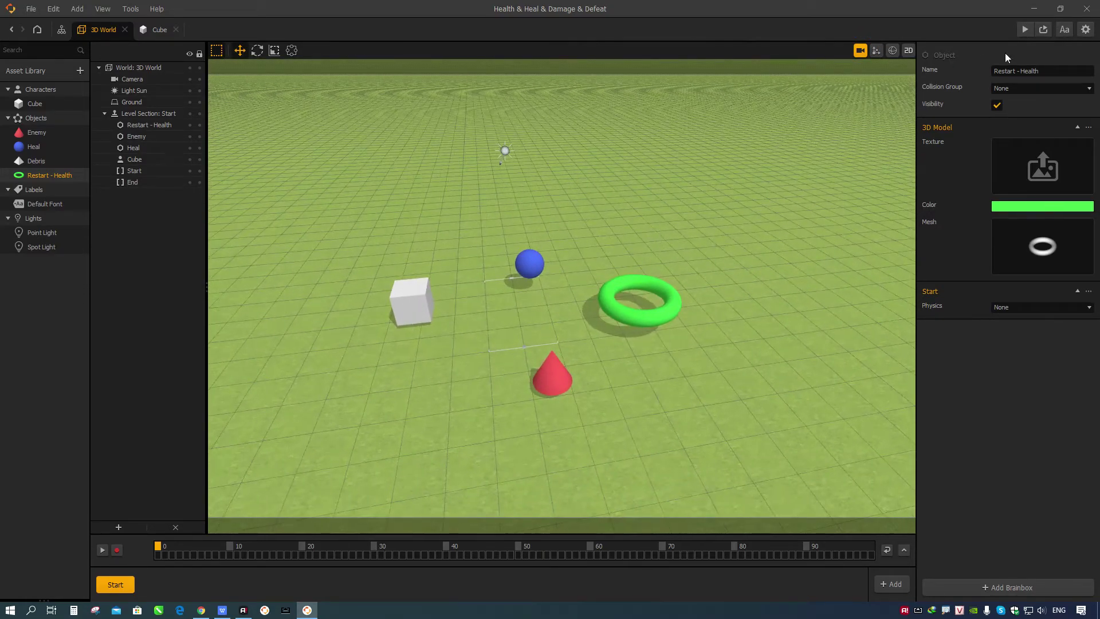
Run the game preview from the 3D World, try moving the Cube, and raise the system speaker volume to 23
click(1024, 29)
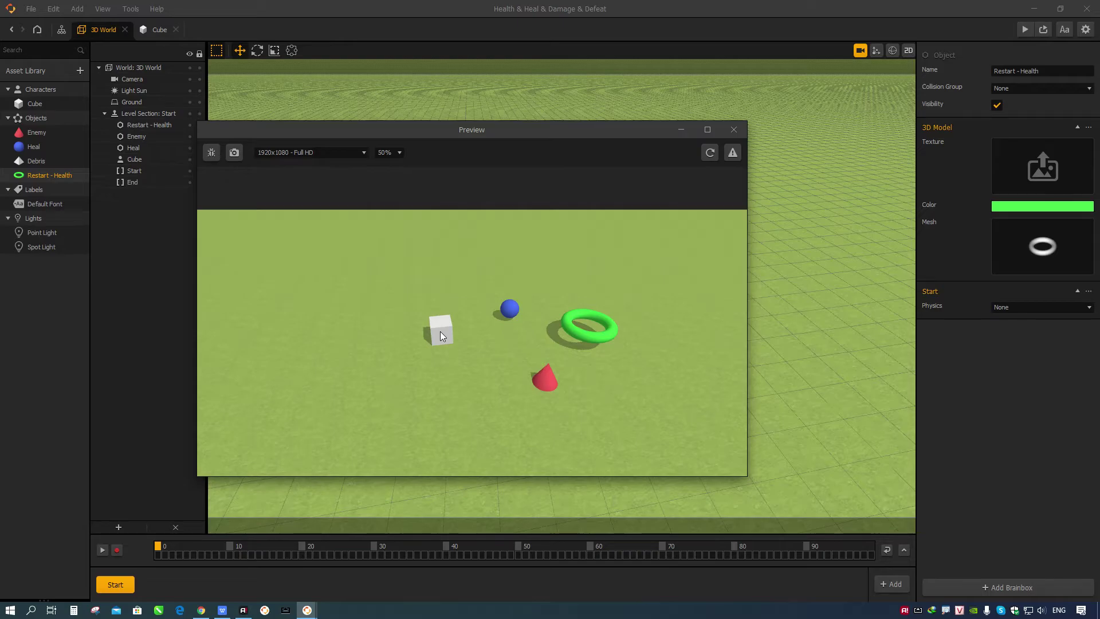
drag(443, 333, 469, 353)
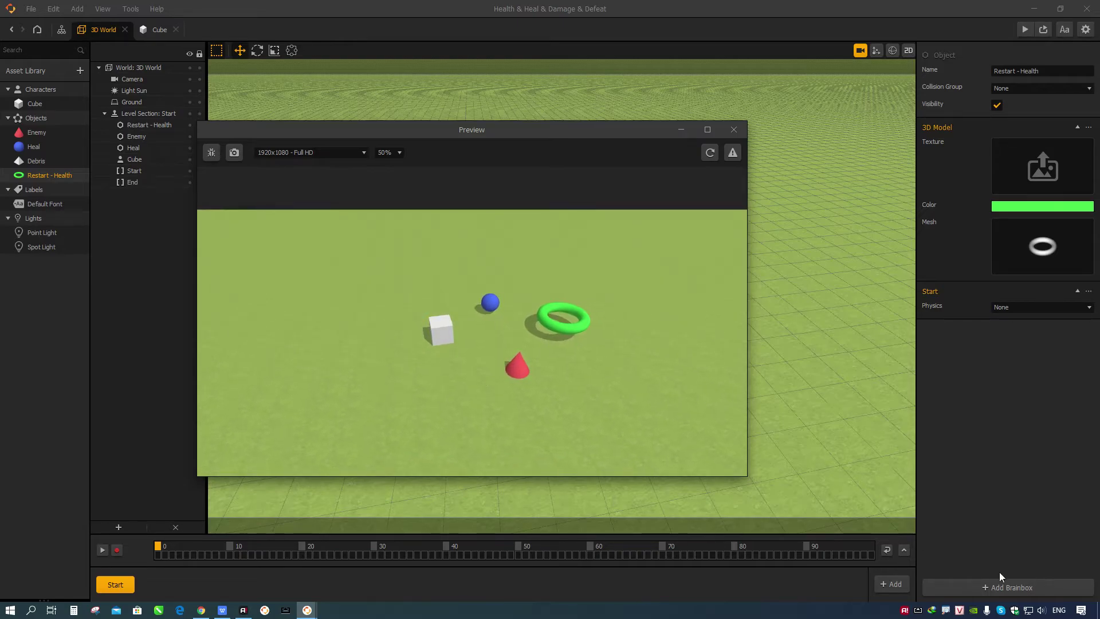
click(1041, 610)
scroll(1043, 611, up, 4)
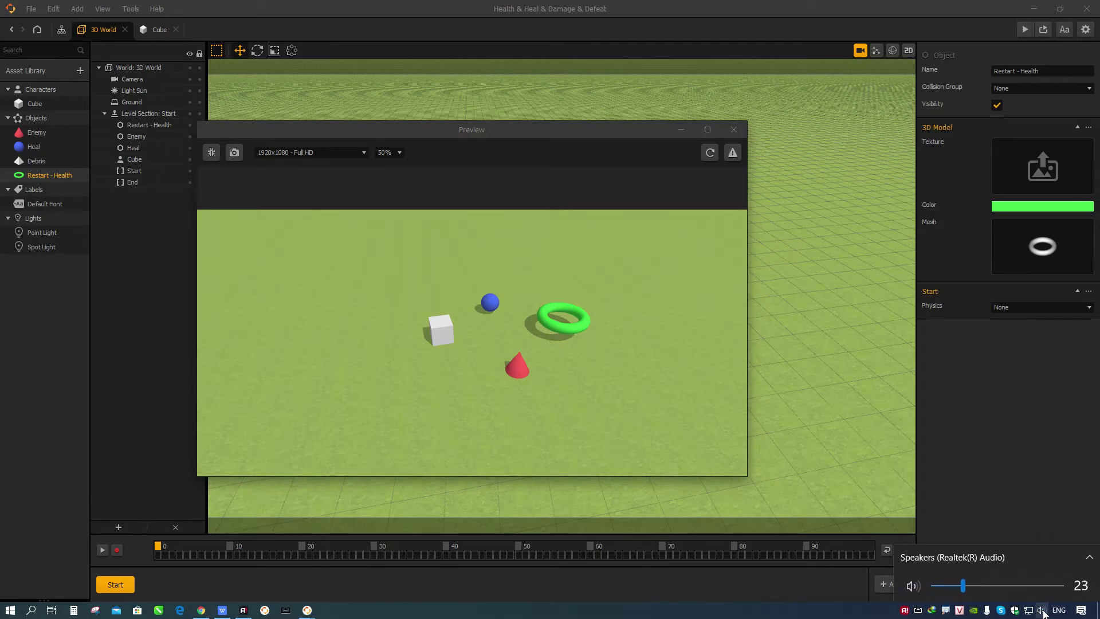
Test damage and defeat in the running preview by moving the Cube repeatedly into the red Enemy cone
click(832, 616)
drag(443, 333, 472, 382)
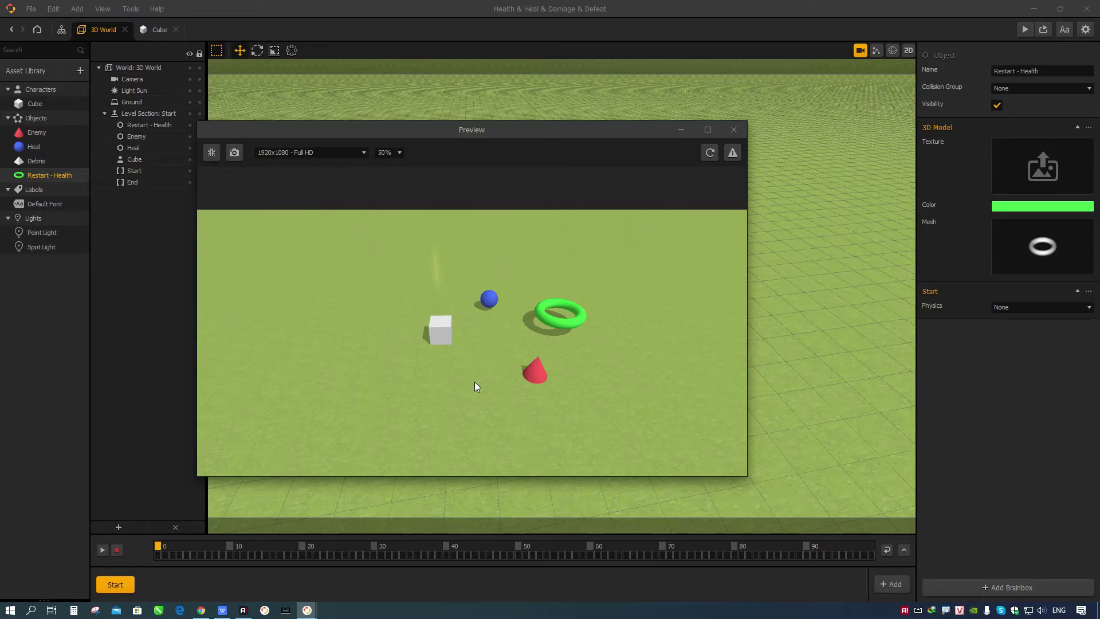
drag(442, 343, 474, 360)
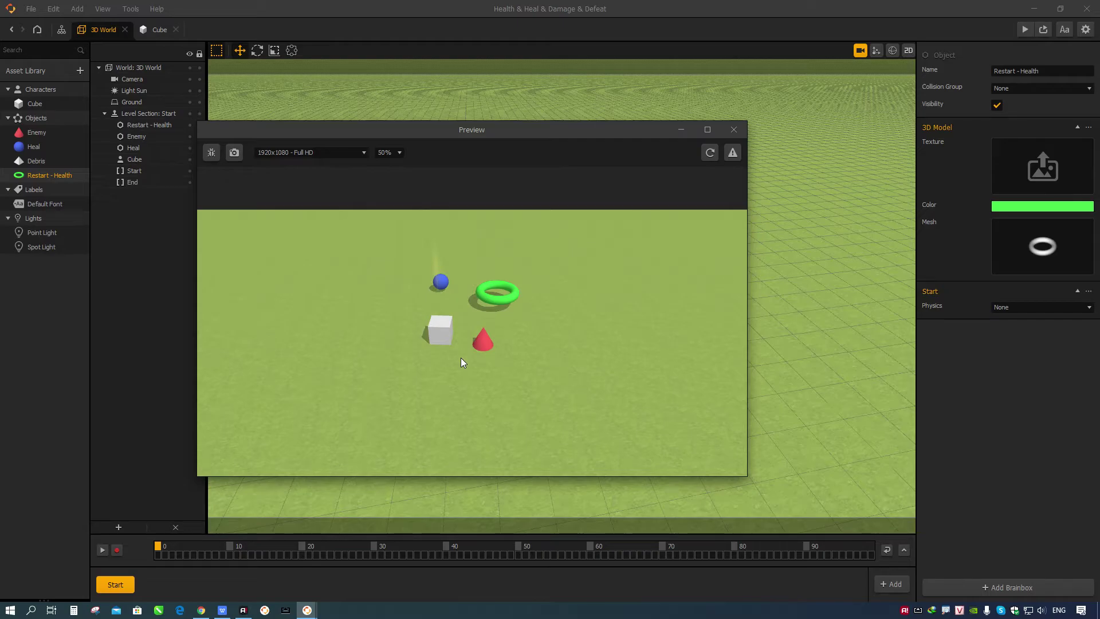
drag(445, 334, 479, 345)
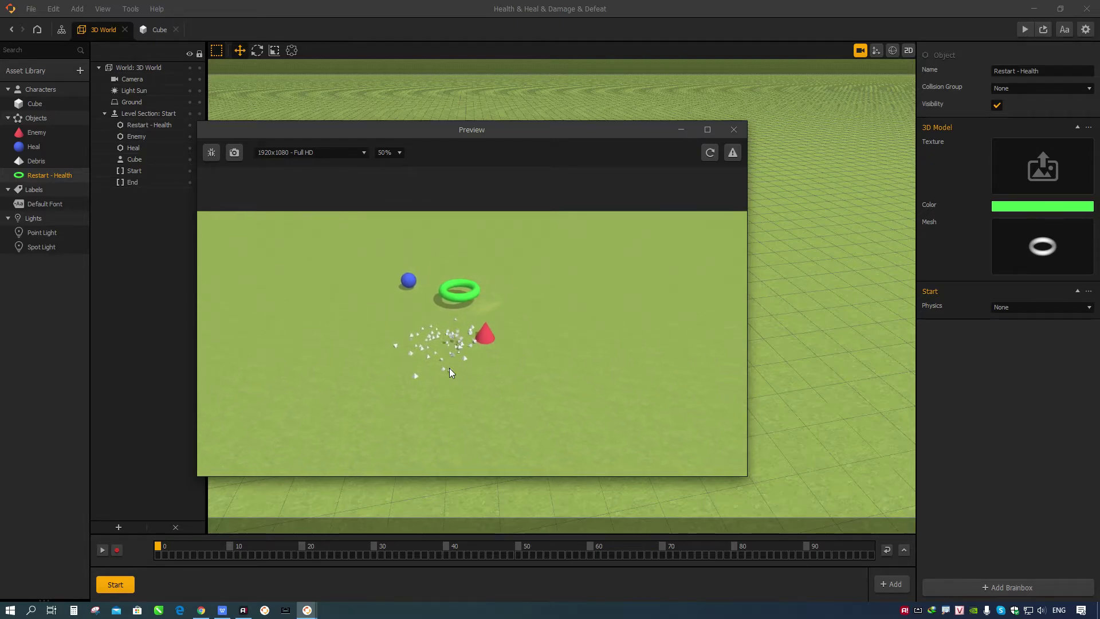
Restart the preview and move the Cube around the Enemy and Heal objects to test healing, damage and defeat
click(710, 152)
drag(448, 335, 504, 393)
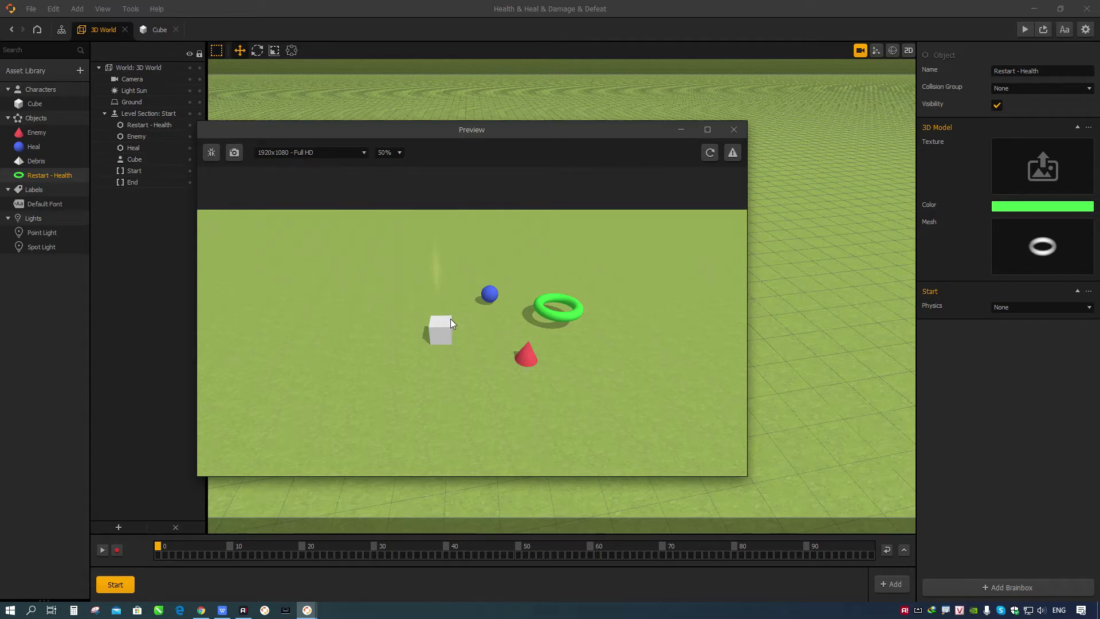
drag(448, 328, 496, 271)
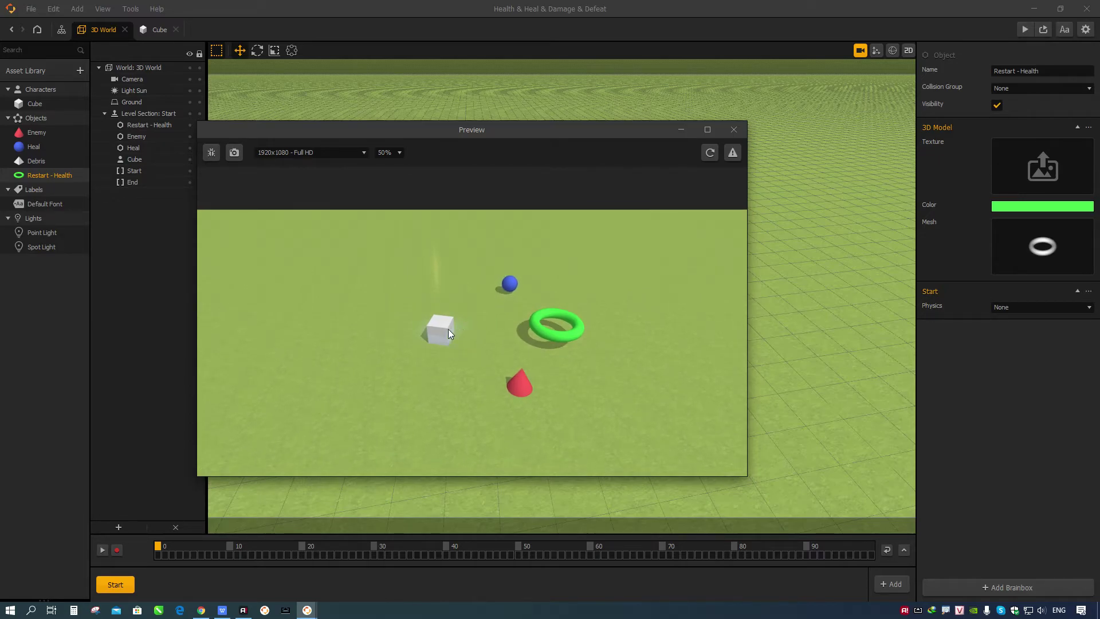
drag(448, 330, 498, 362)
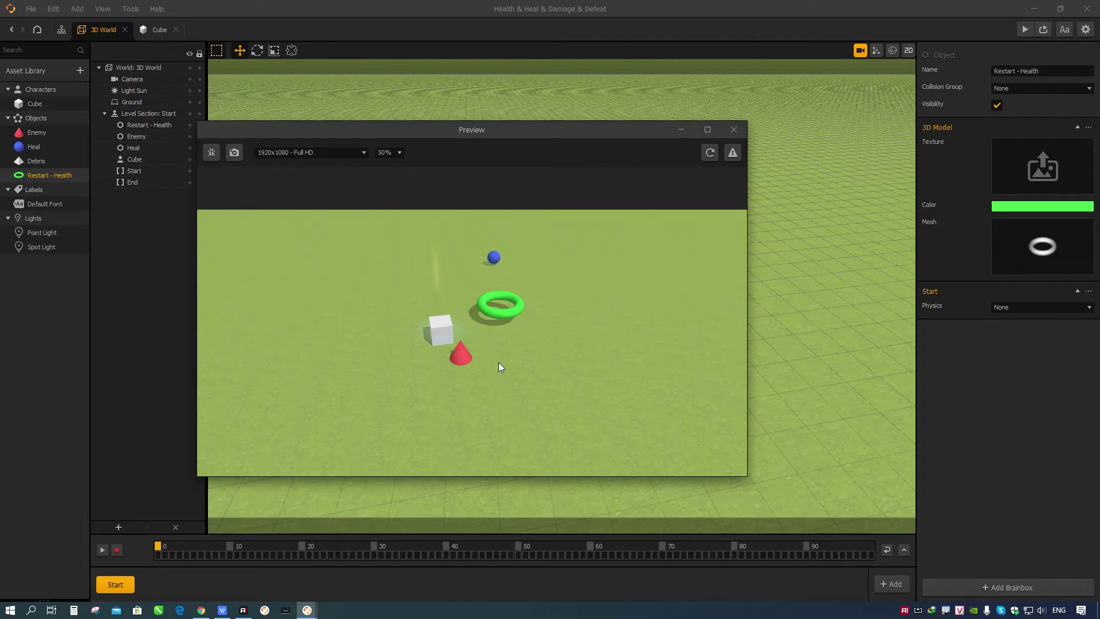
drag(498, 362, 514, 385)
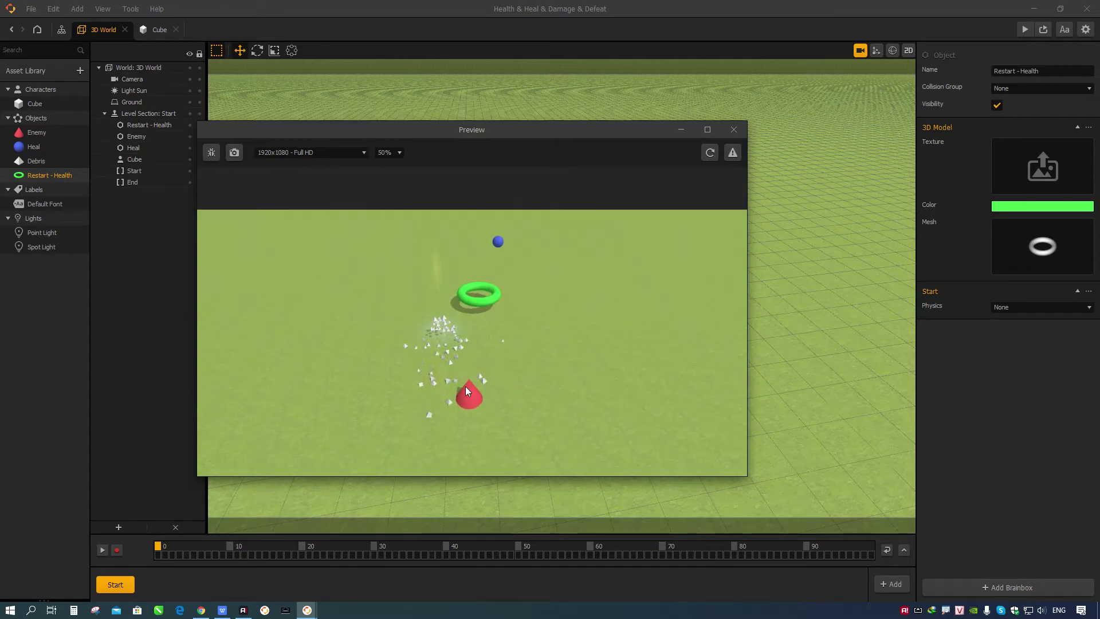
Restart the preview, move the Cube past the Enemy and into the green torus to test the reset, and close the preview
click(710, 152)
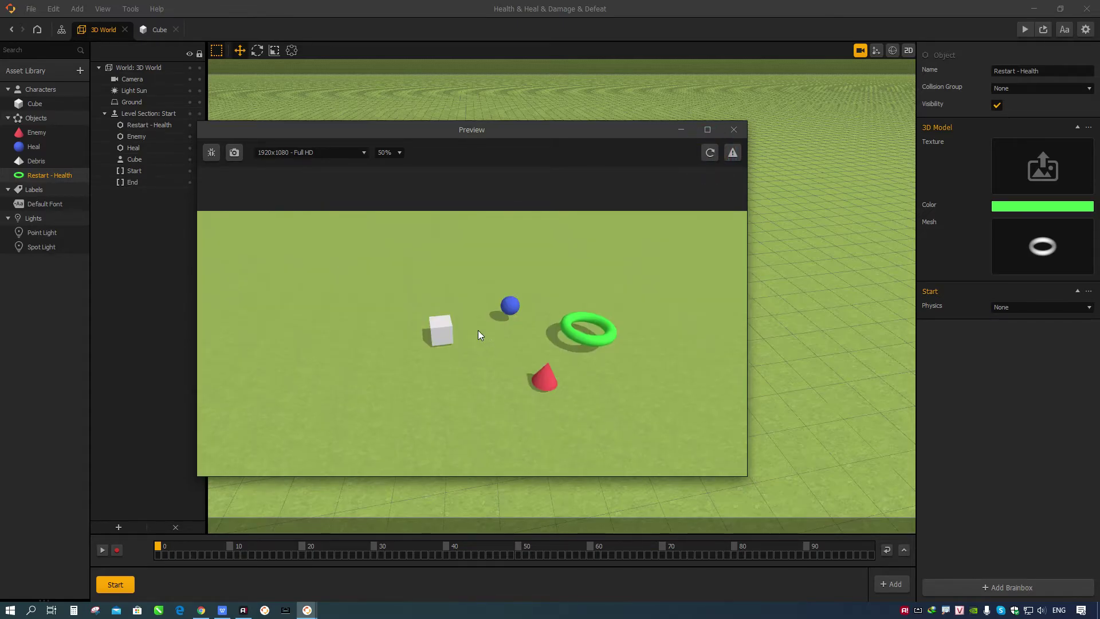
drag(441, 335, 502, 376)
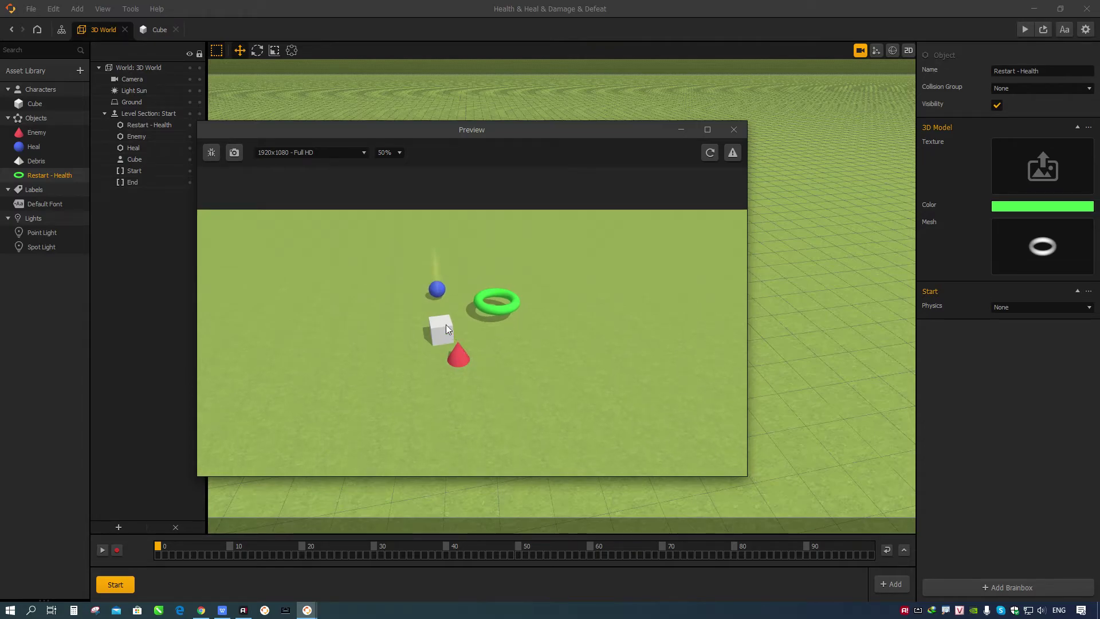
drag(446, 327, 469, 313)
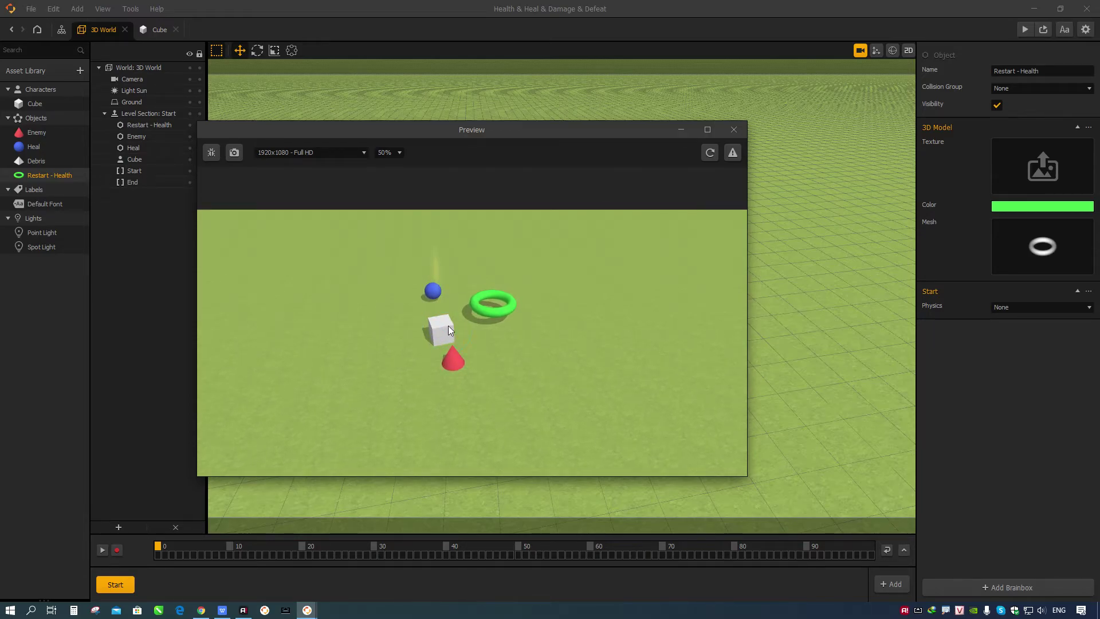
drag(492, 306, 547, 309)
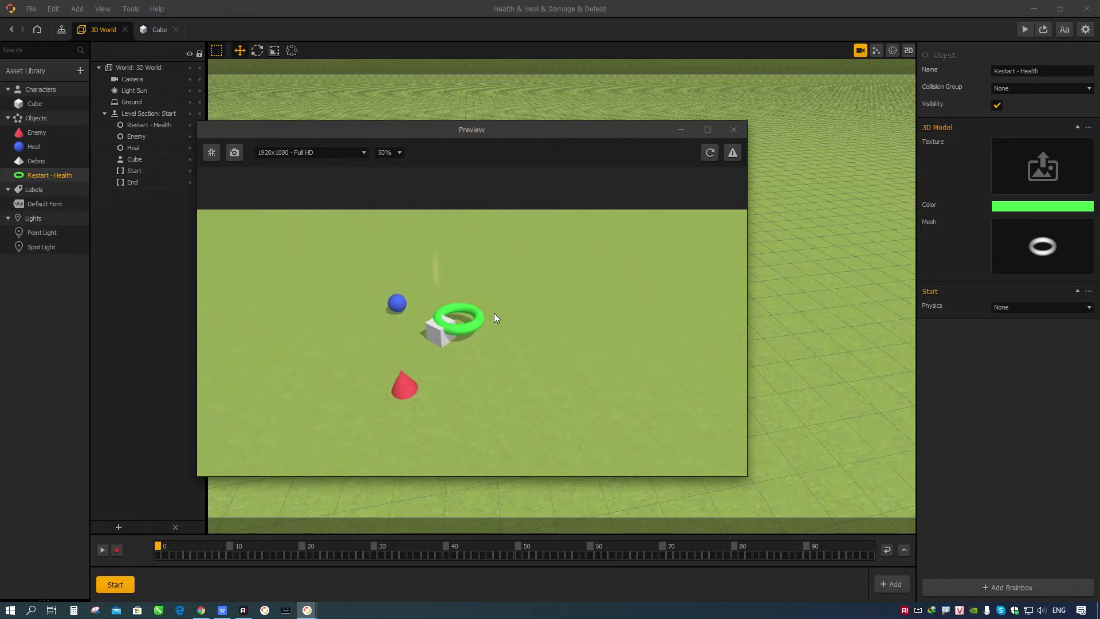
click(731, 129)
Set the Physics of the Restart - Health object to Static
click(61, 173)
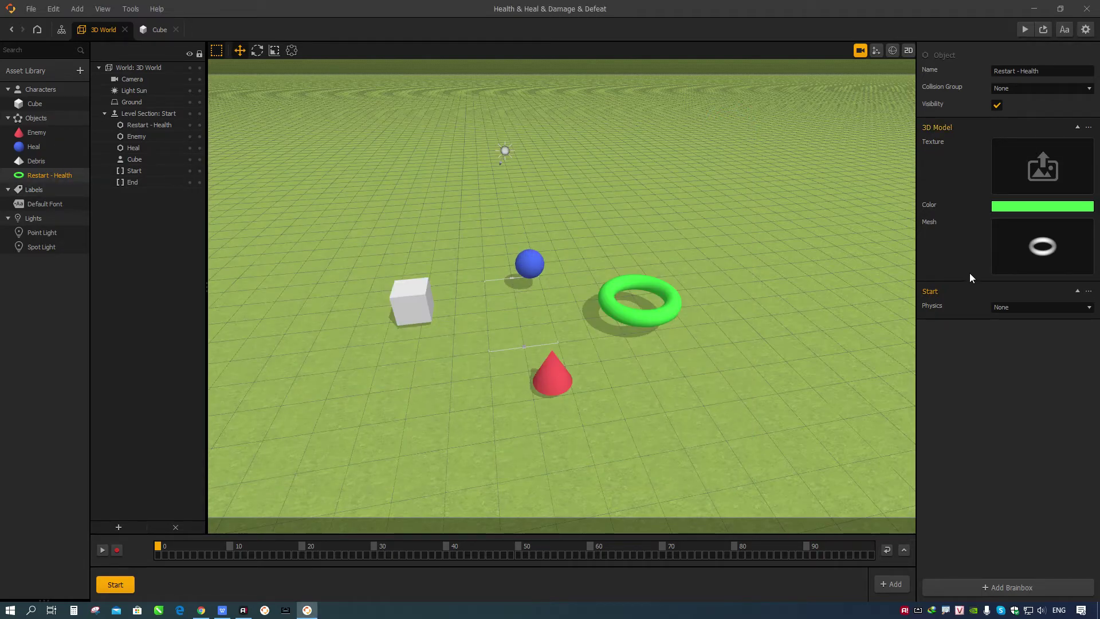
click(1008, 307)
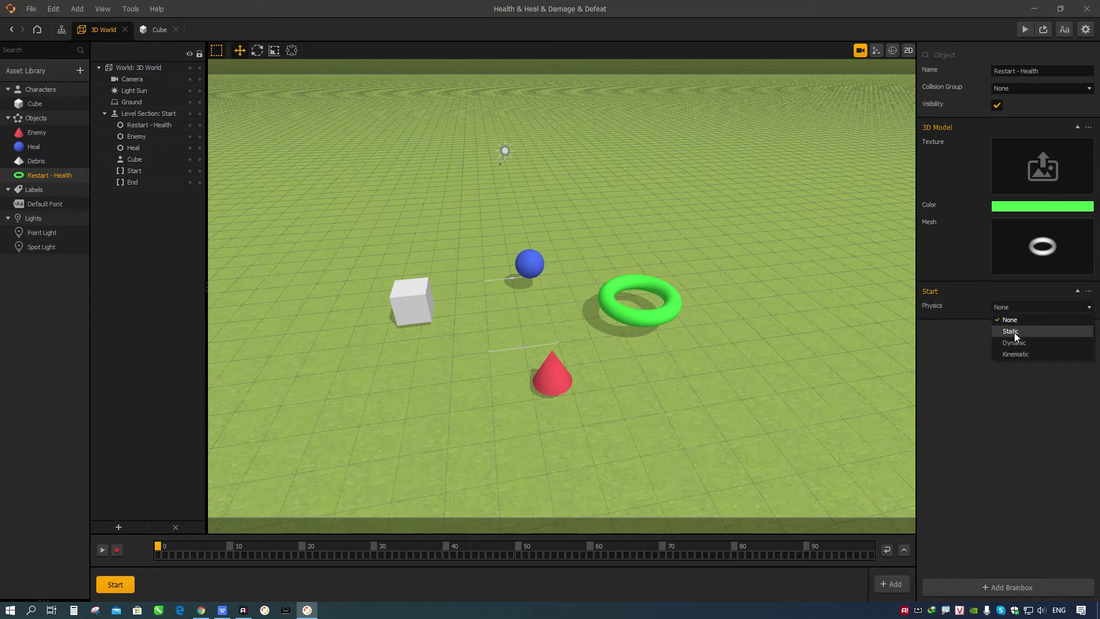
click(1015, 332)
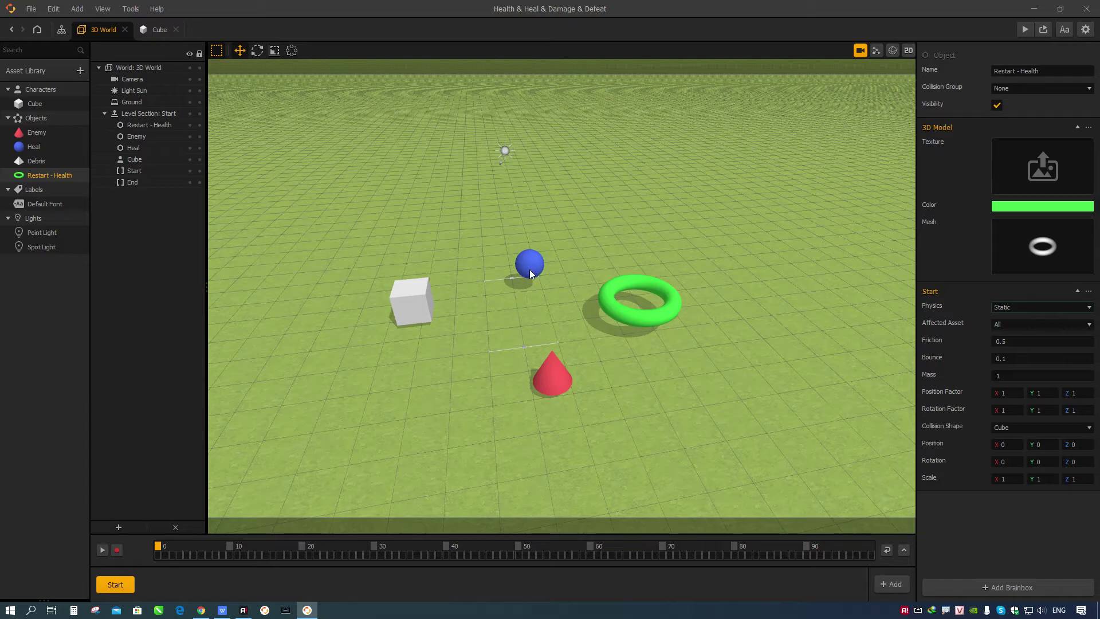
Set the Physics of the Enemy object to Static
click(556, 370)
click(40, 133)
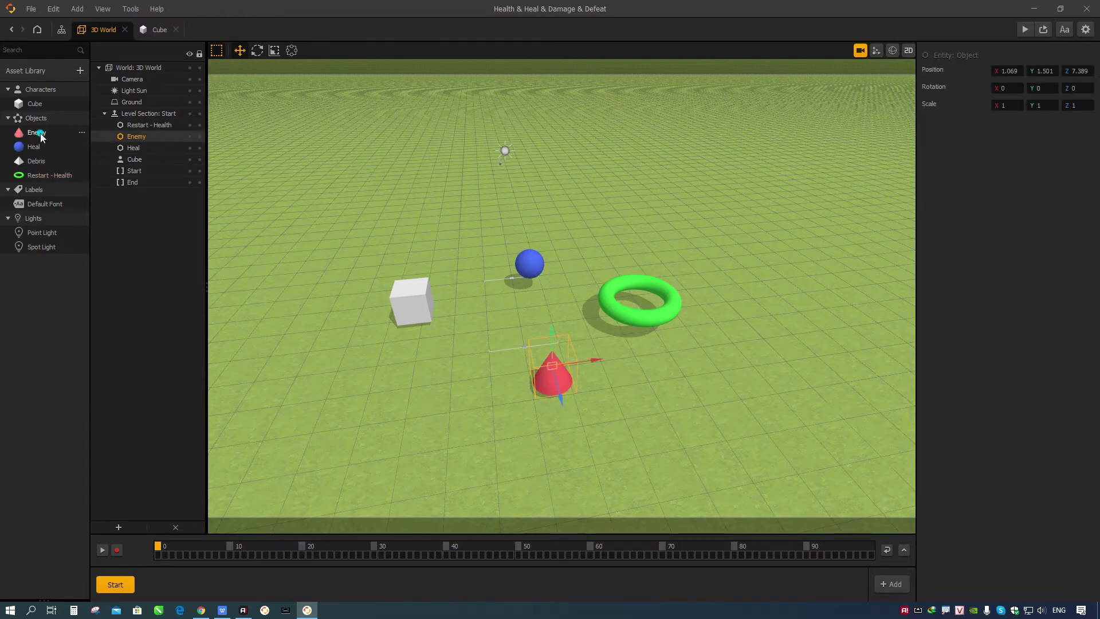
click(1009, 308)
click(1015, 331)
Set the Physics of the Heal object to Static
click(529, 262)
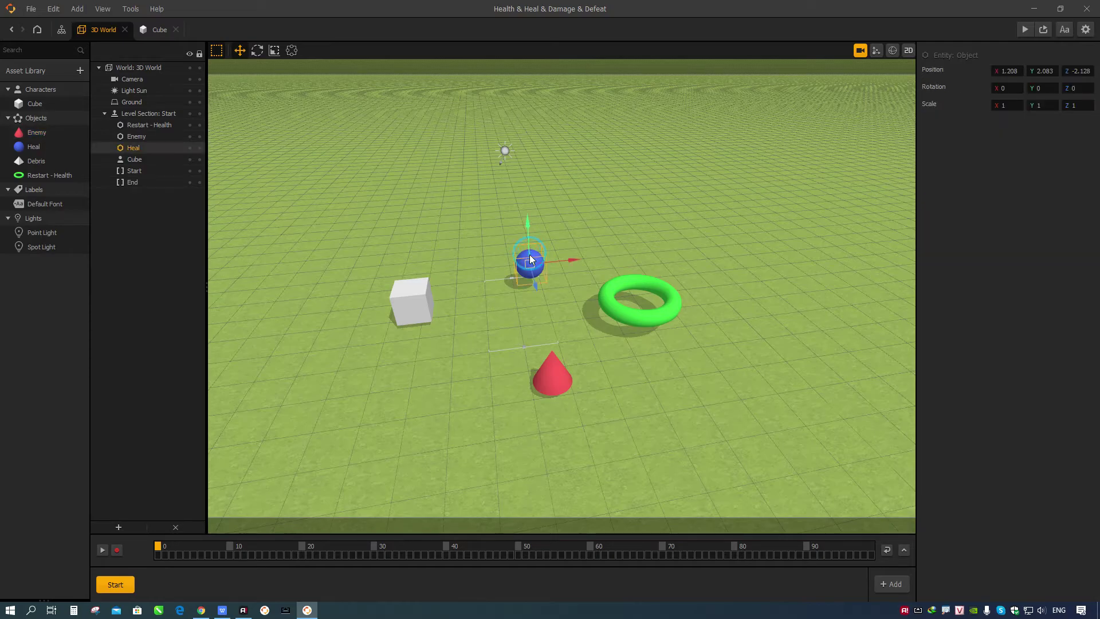
click(46, 144)
click(1011, 307)
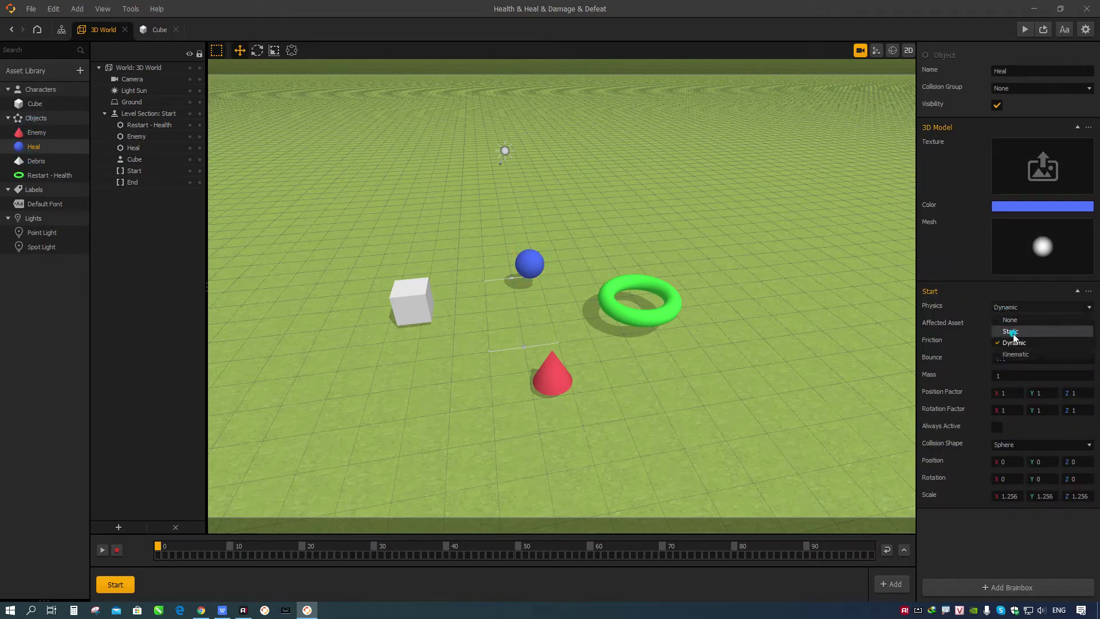
click(1011, 332)
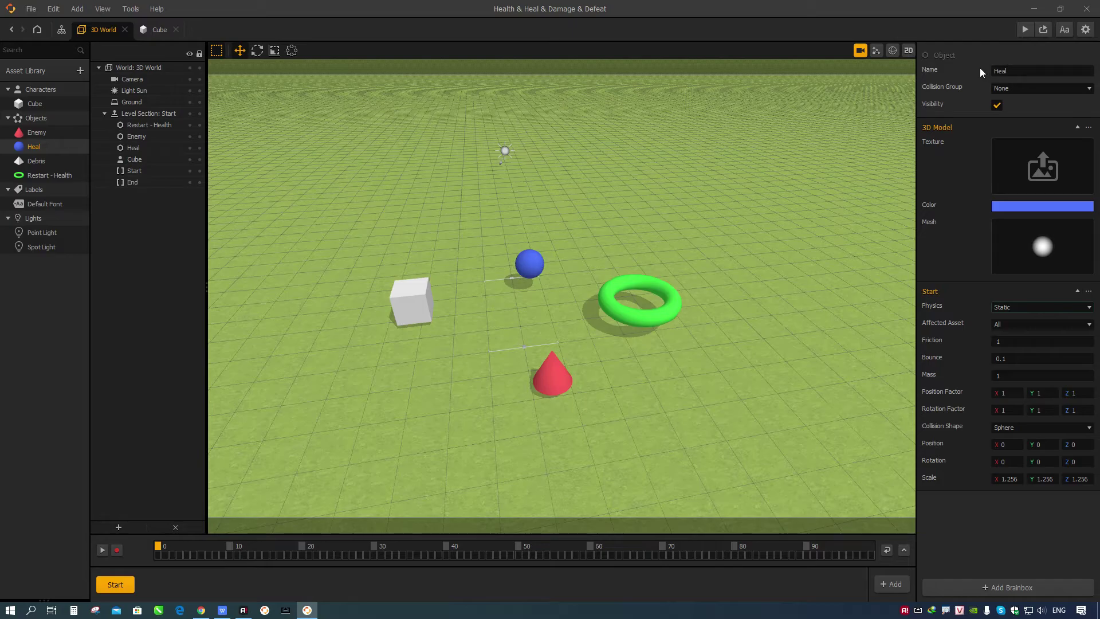
Save the project, run and restart the preview with the static physics settings, and close it
key(ctrl+s)
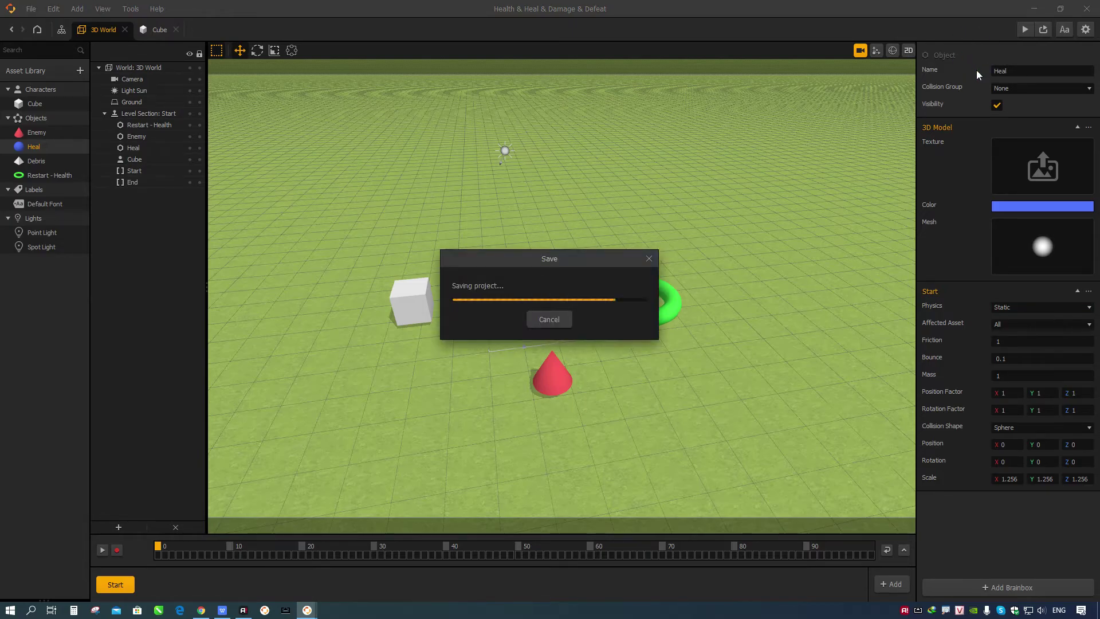
click(1025, 30)
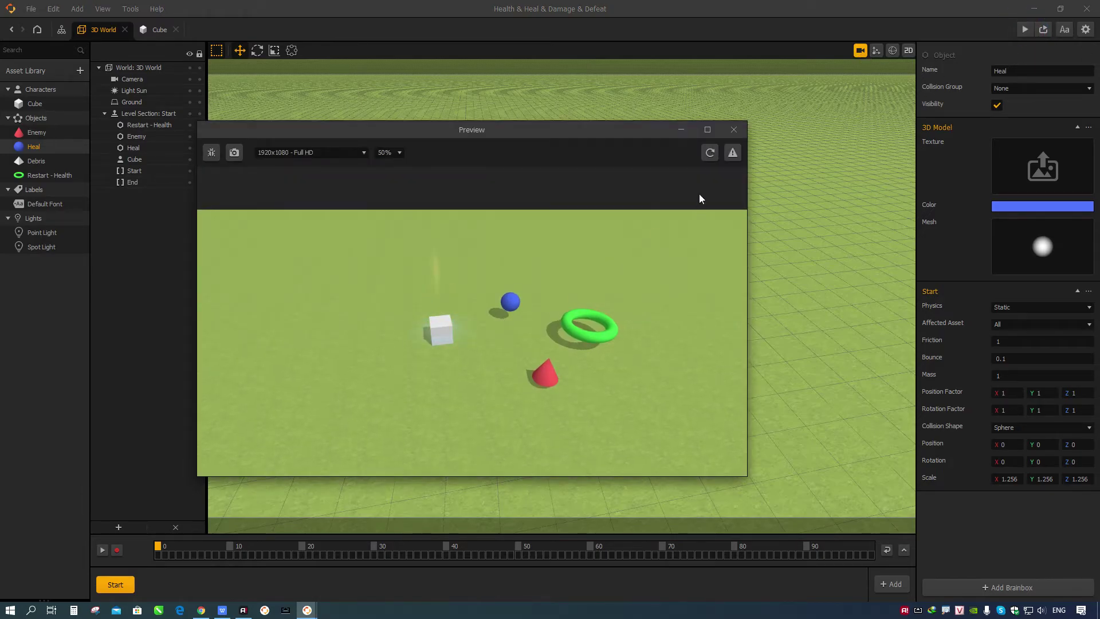
click(709, 153)
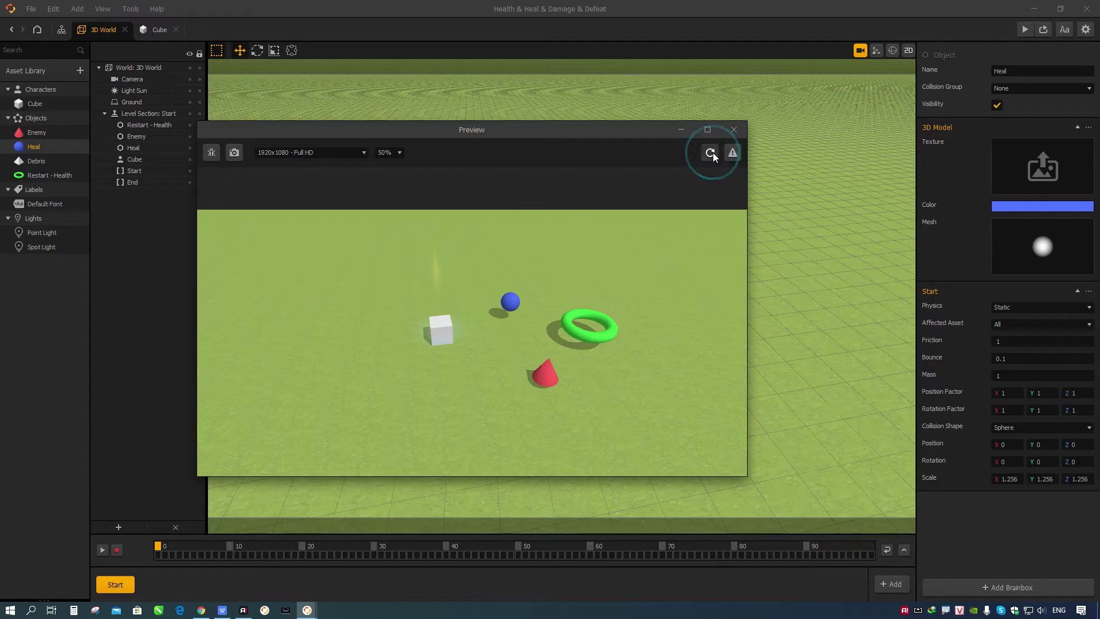
click(734, 129)
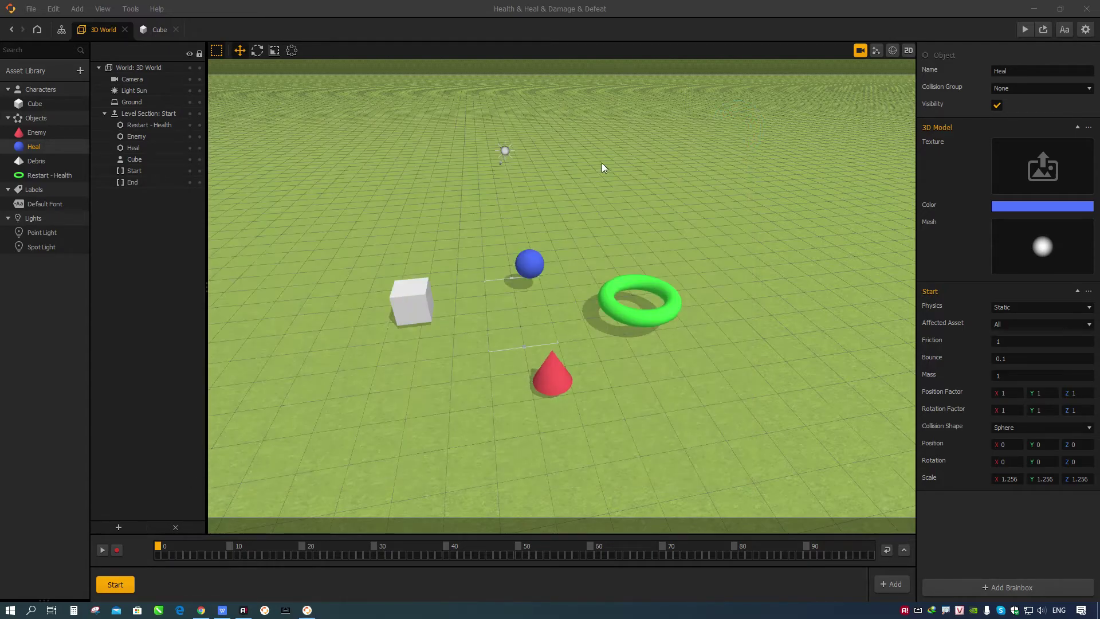
Check that the Cube's three If Collide nodes use Enemy, Heal and Restart - Health as their Affected Asset
double_click(35, 105)
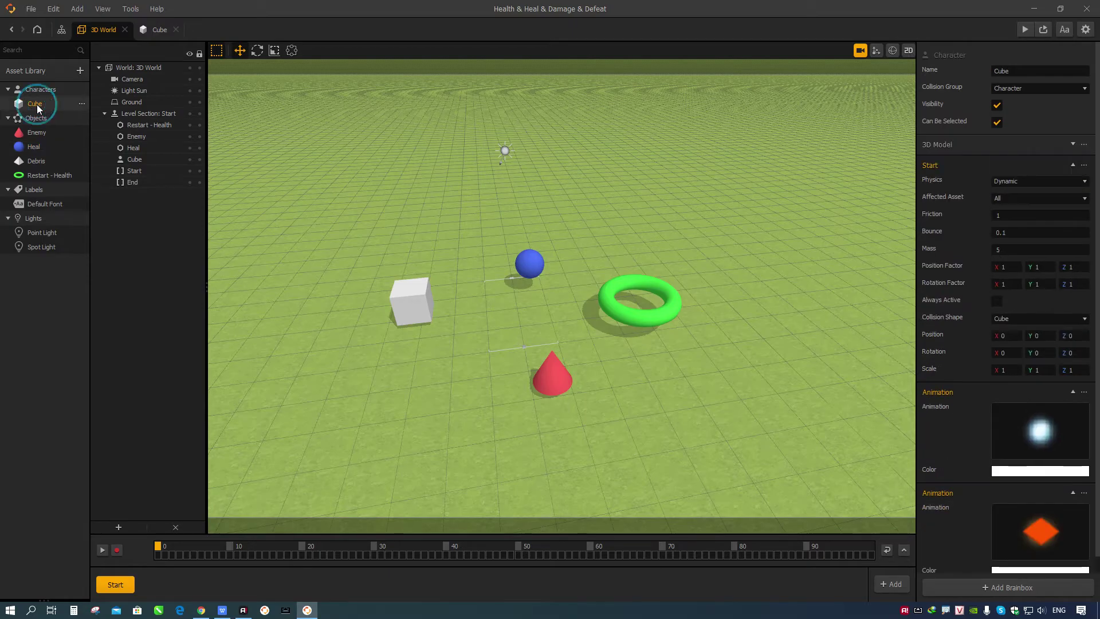
click(452, 190)
click(321, 172)
click(1019, 177)
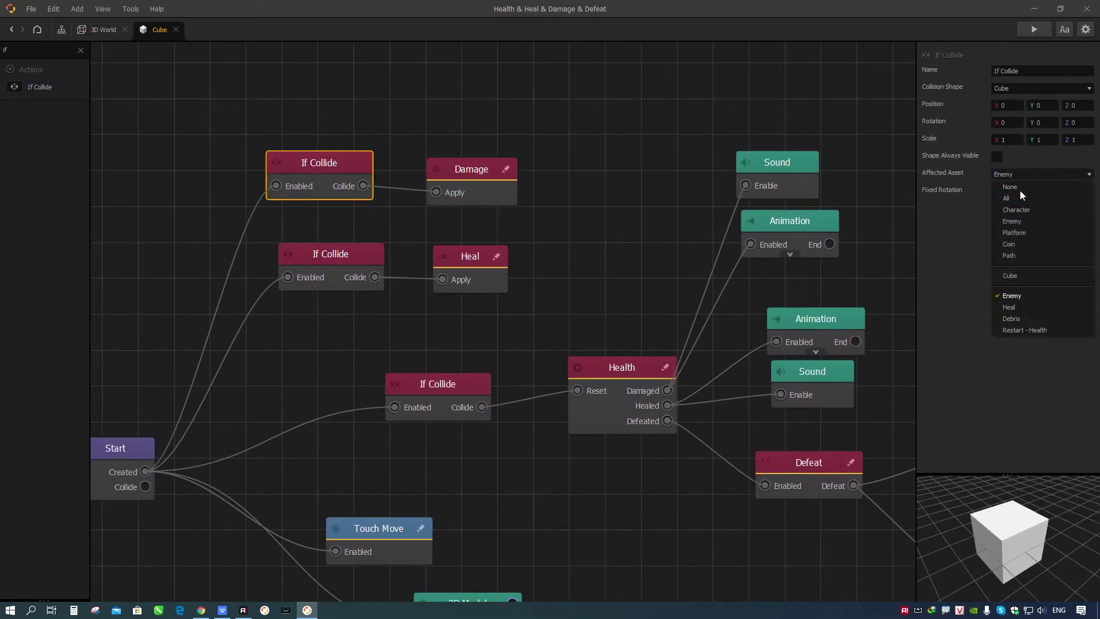
click(1015, 298)
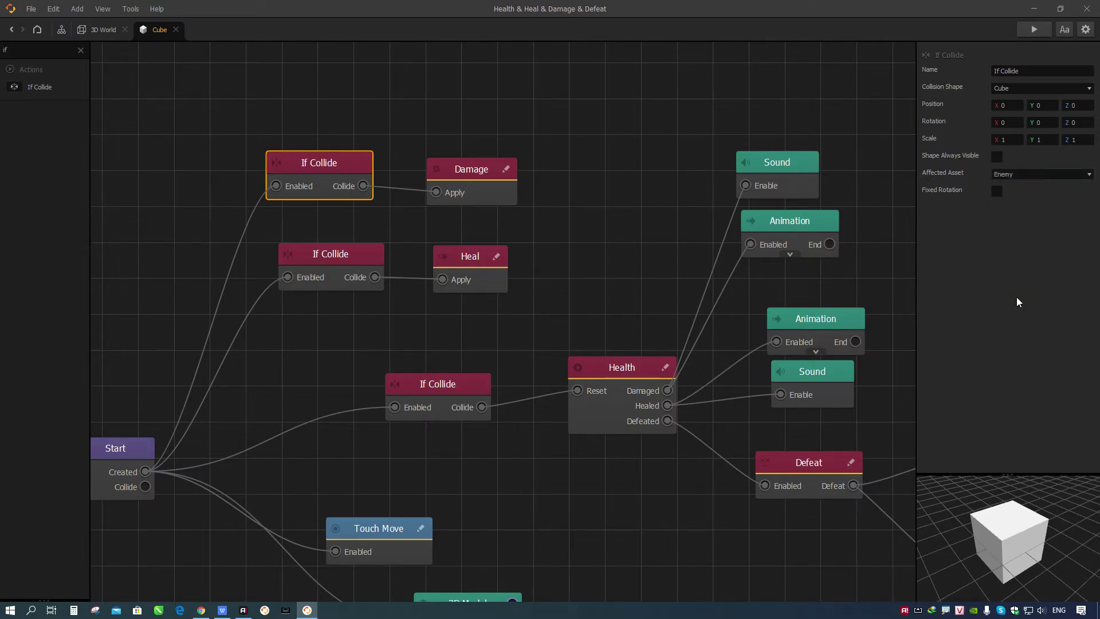
drag(344, 250, 349, 253)
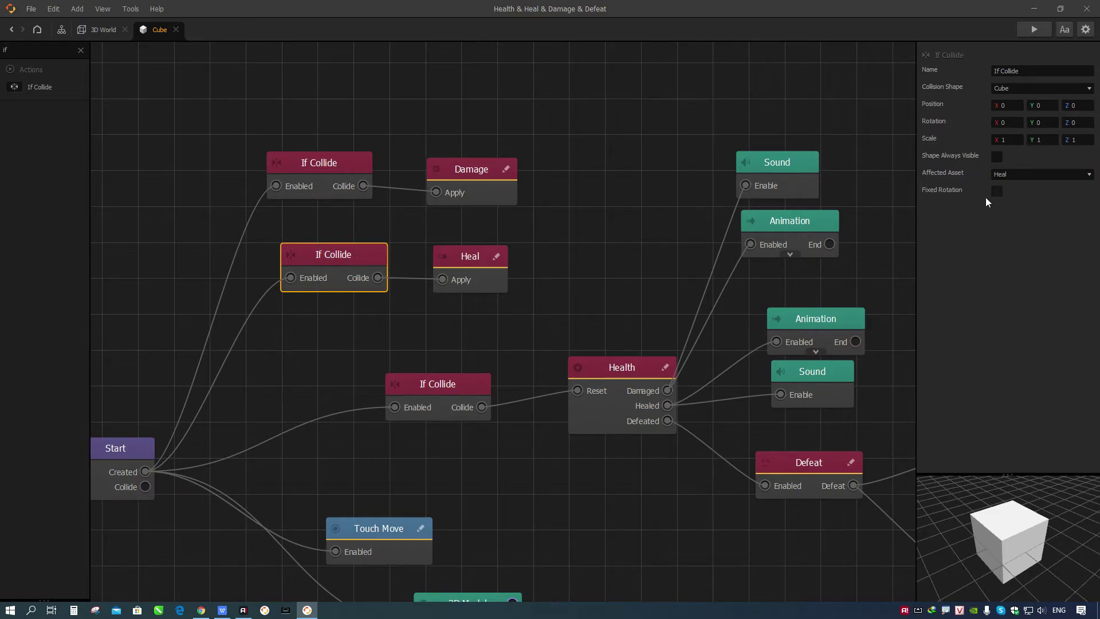
click(1023, 174)
click(1016, 307)
click(468, 383)
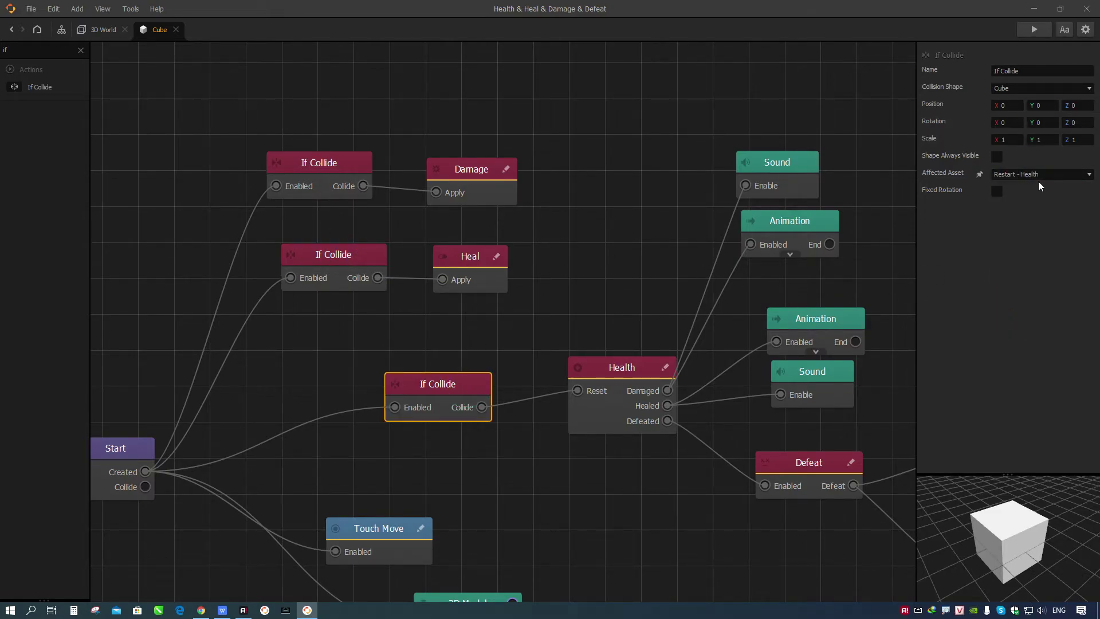
In the 3D World, set the Enemy's Collision Group to None and check that of Heal, Debris and Restart - Health
click(104, 30)
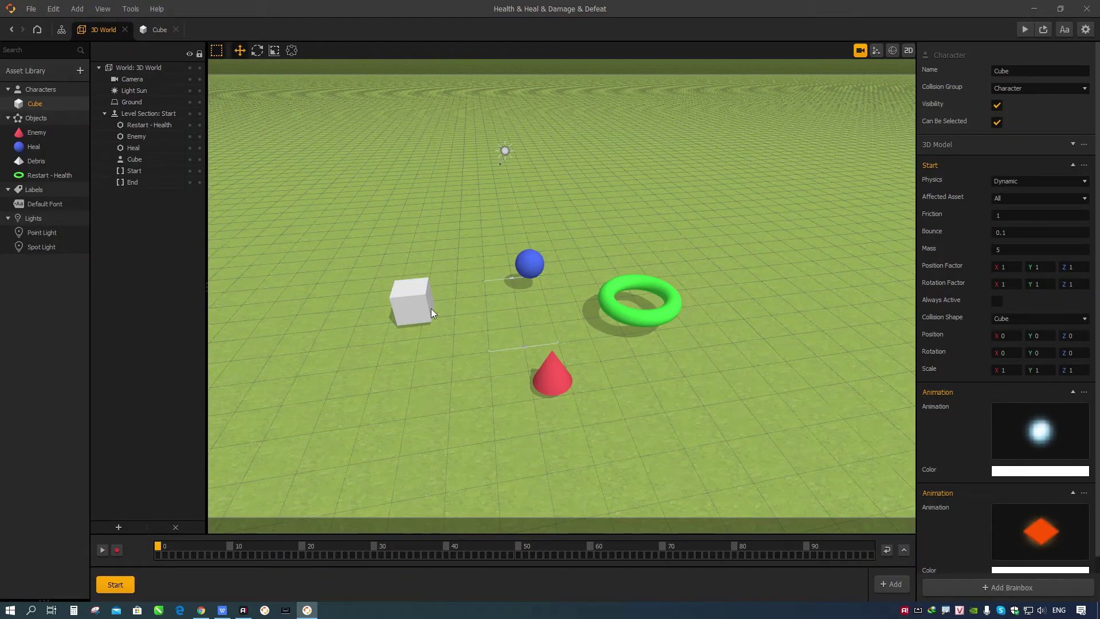
click(42, 134)
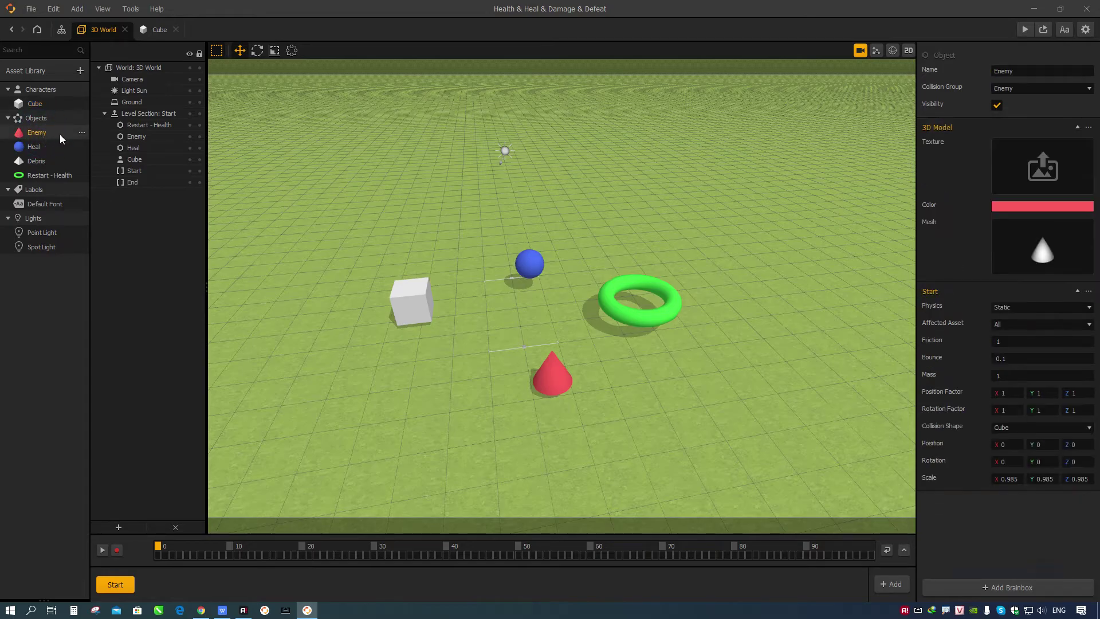
click(1002, 88)
click(1006, 103)
click(36, 147)
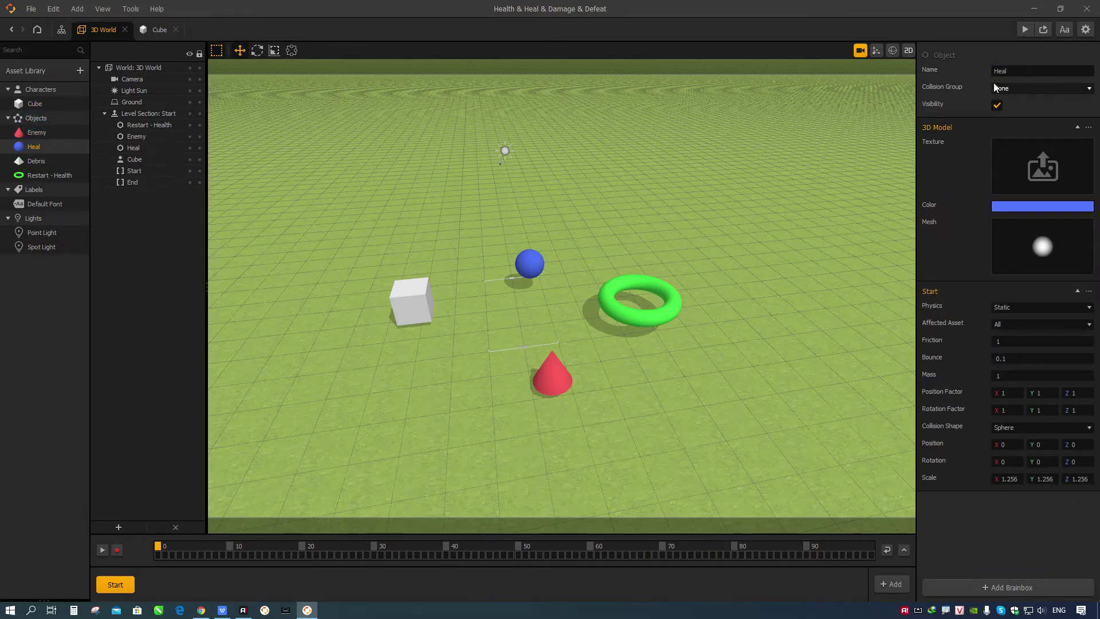
click(35, 161)
click(39, 177)
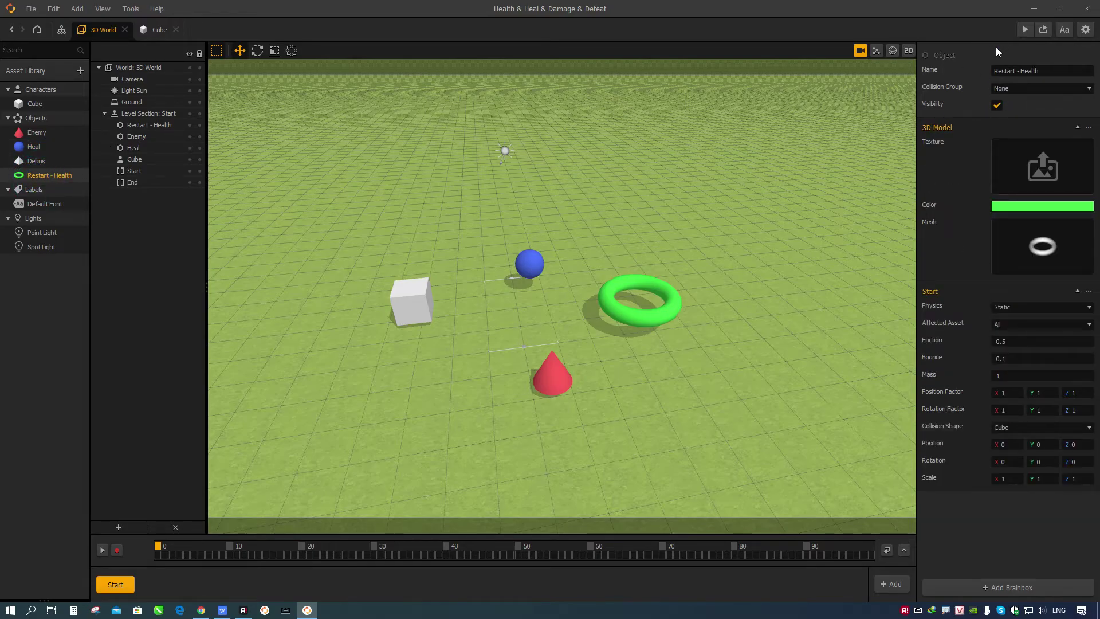
Save the project, run and restart the preview with the changed Enemy collision group, and close it
key(ctrl+s)
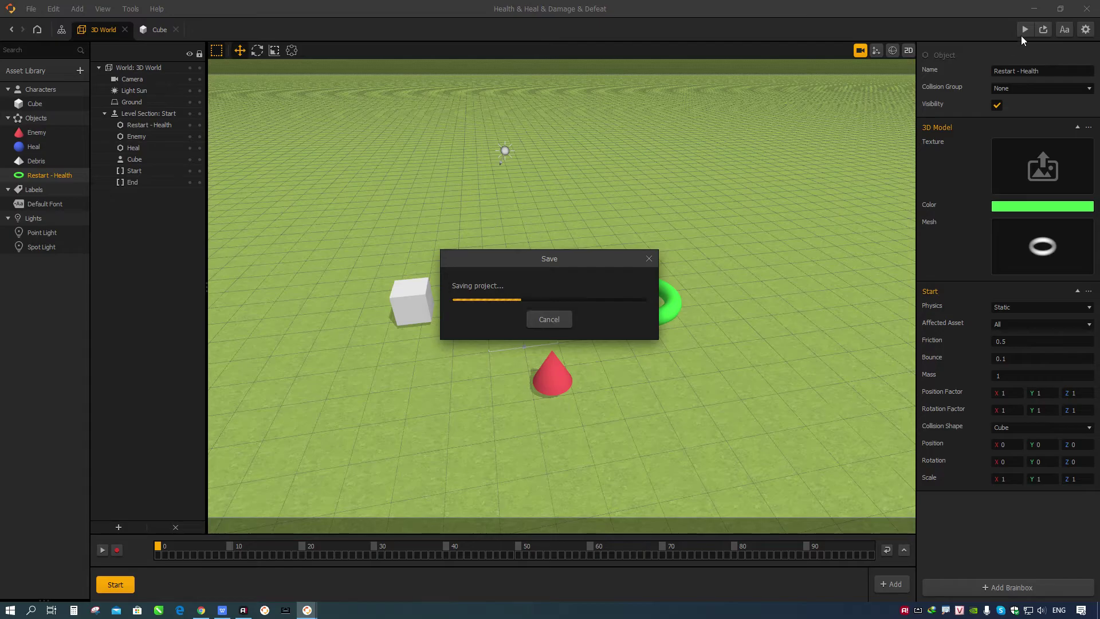
click(1024, 29)
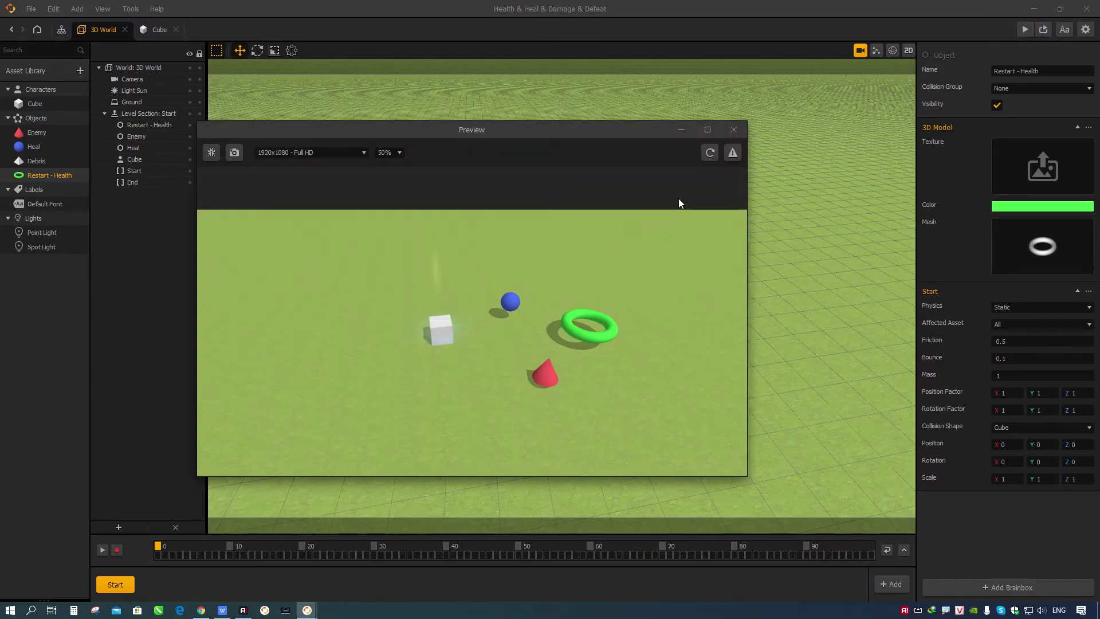
click(706, 157)
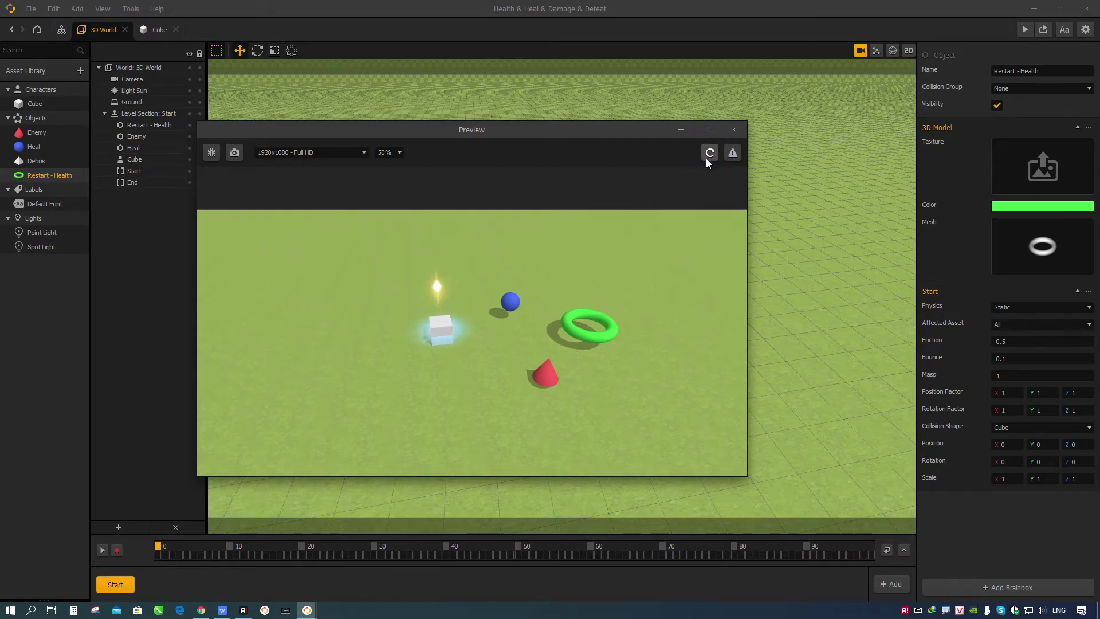
click(735, 130)
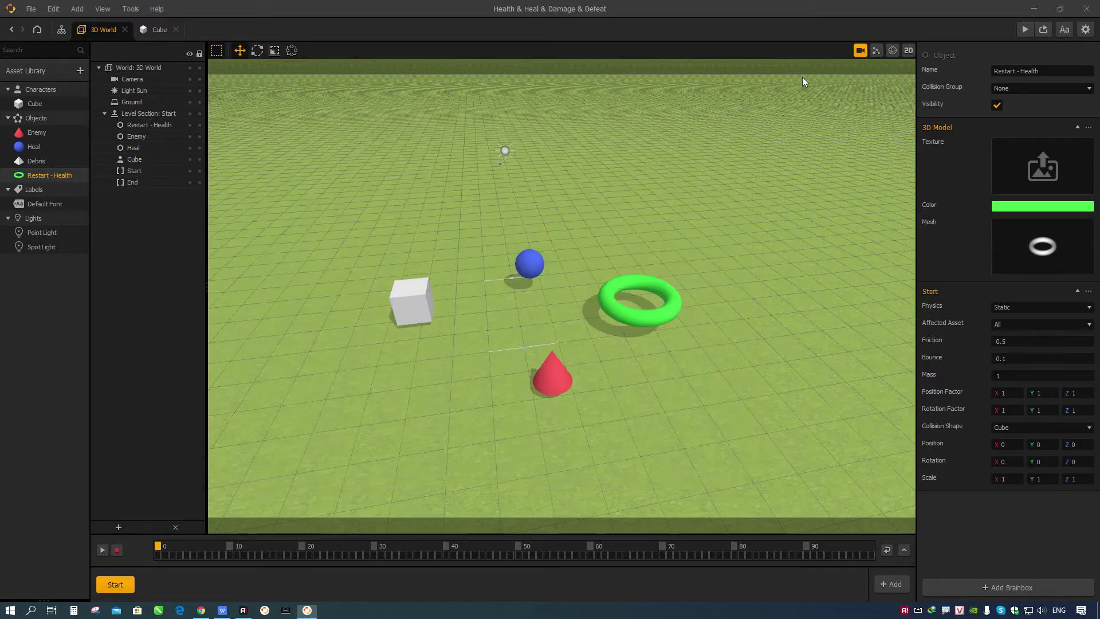
Show the collision shapes in the 3D World and enlarge the Restart - Health Start collision shape to a scale of about 1.17
click(860, 51)
click(893, 50)
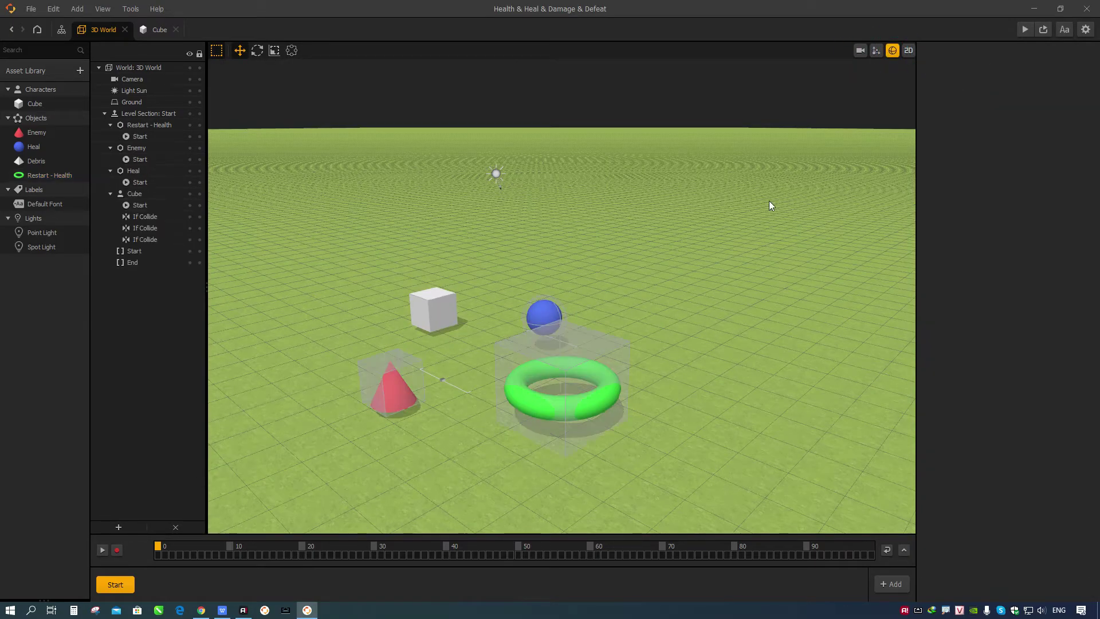
scroll(641, 327, up, 2)
right_drag(628, 346, 680, 359)
middle_drag(680, 358, 657, 351)
right_drag(658, 350, 630, 302)
click(719, 331)
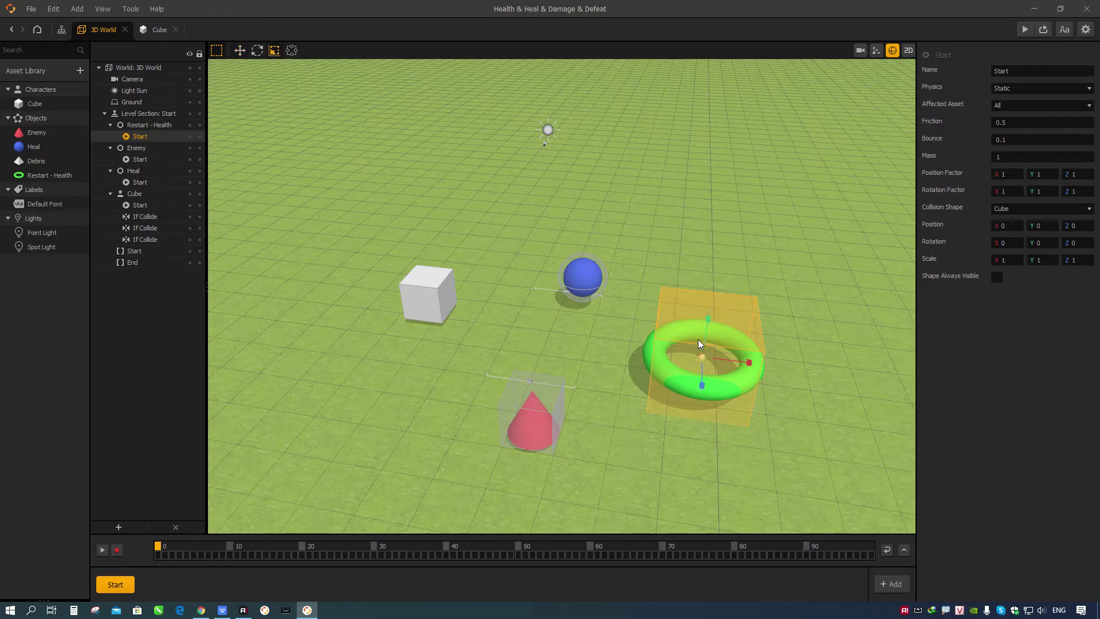
drag(704, 358, 730, 356)
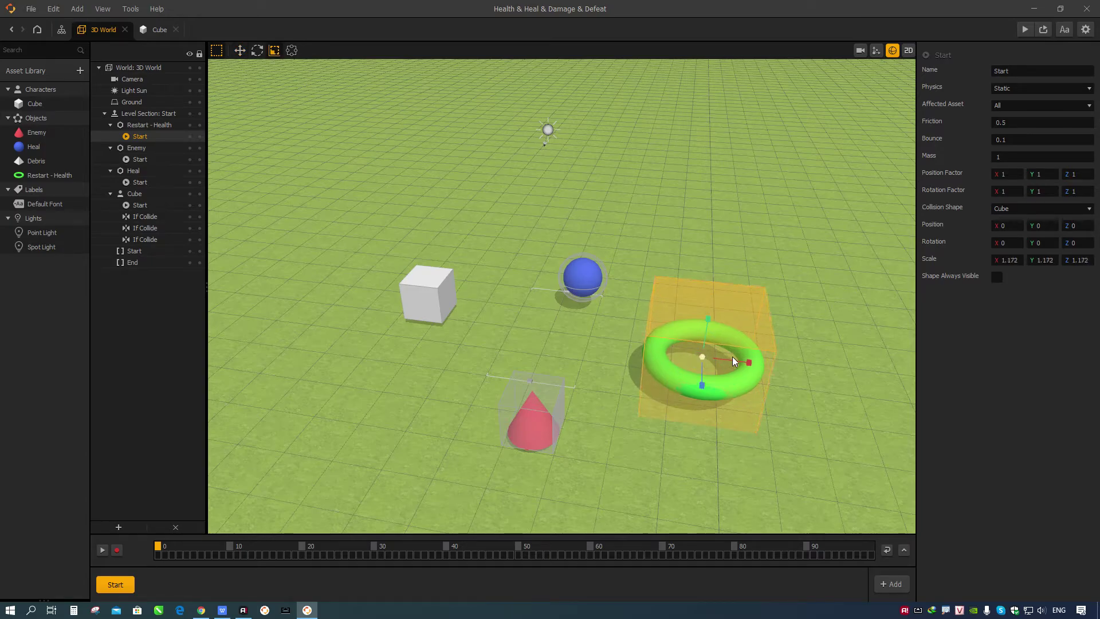
Select the Cube's Start node and its If Collide nodes to examine their collision shapes
click(465, 304)
click(435, 298)
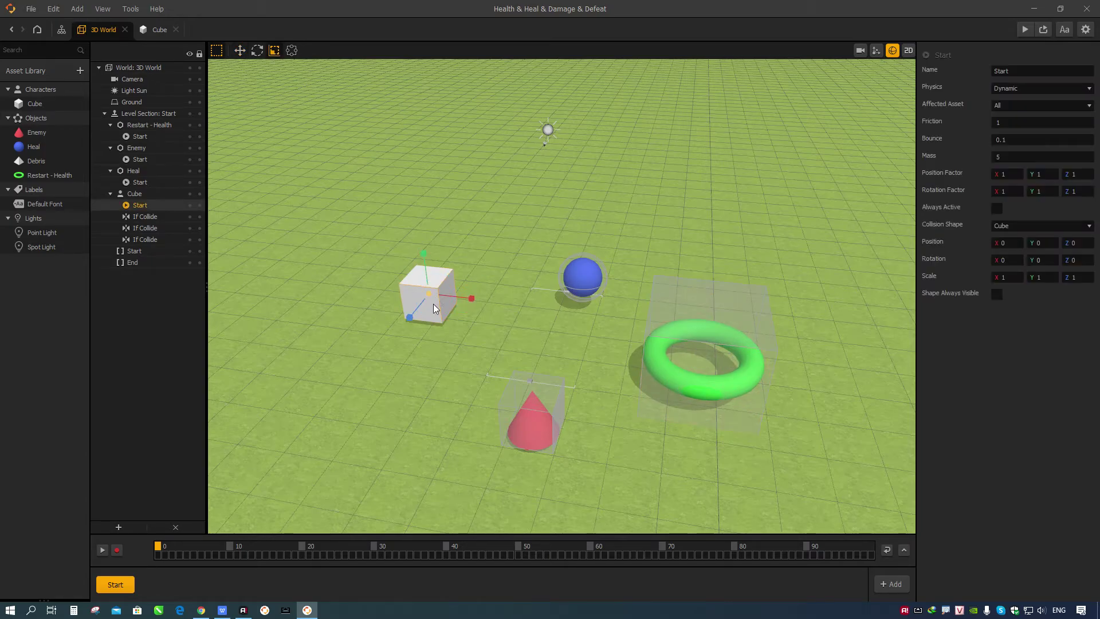
click(158, 223)
click(154, 227)
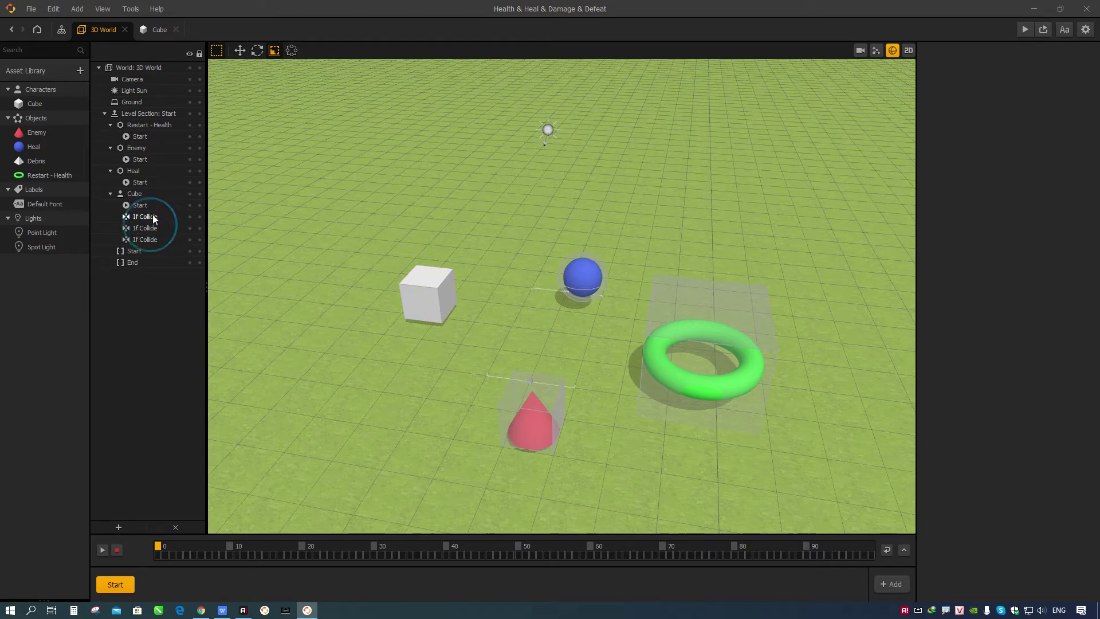
click(147, 217)
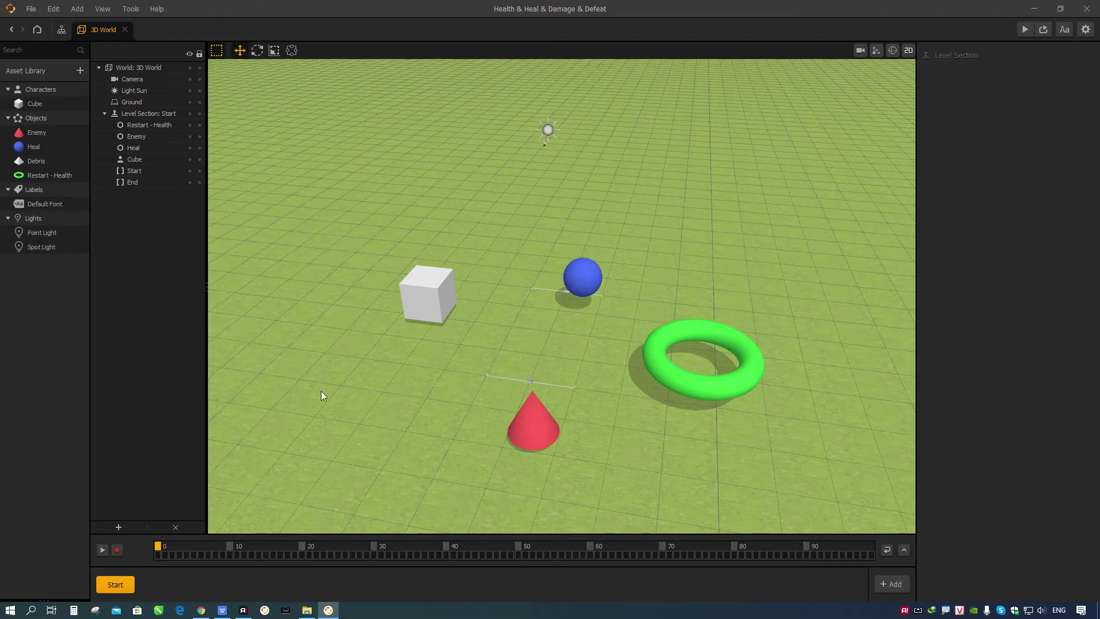
Run the preview of the 3D World and close it
right_drag(491, 354, 506, 355)
middle_drag(505, 356, 491, 332)
right_drag(492, 332, 517, 328)
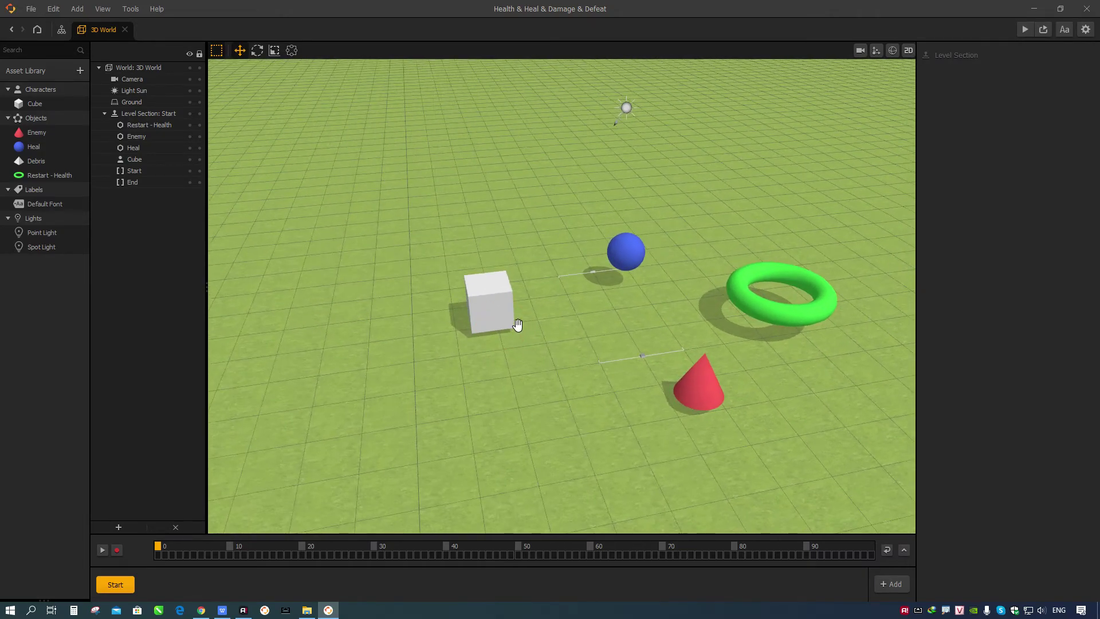
middle_drag(518, 324, 488, 319)
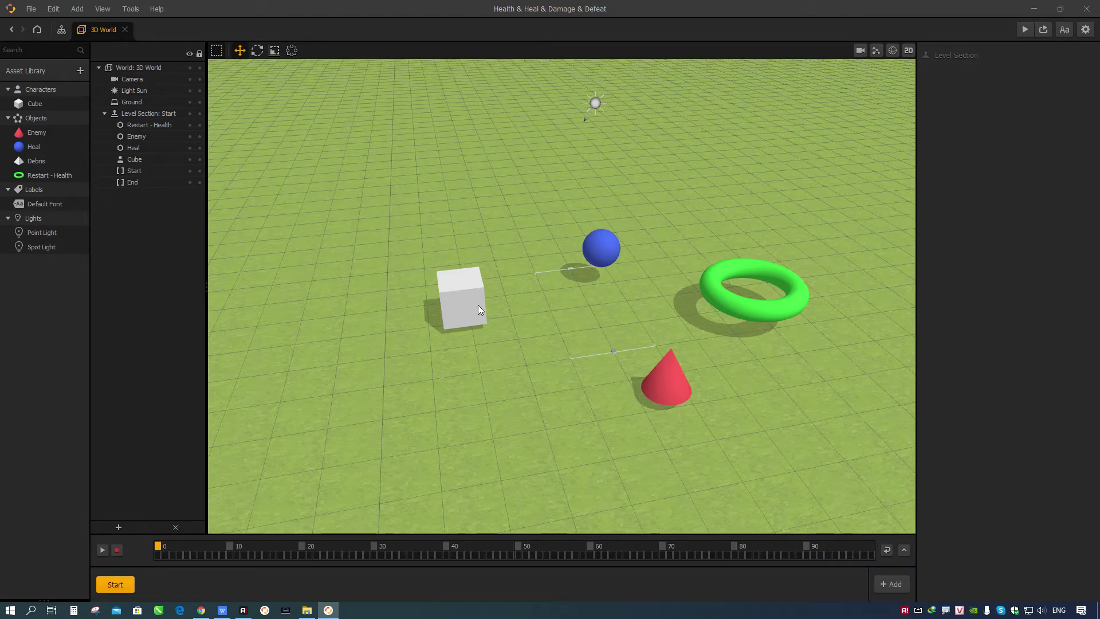
click(1024, 29)
click(734, 129)
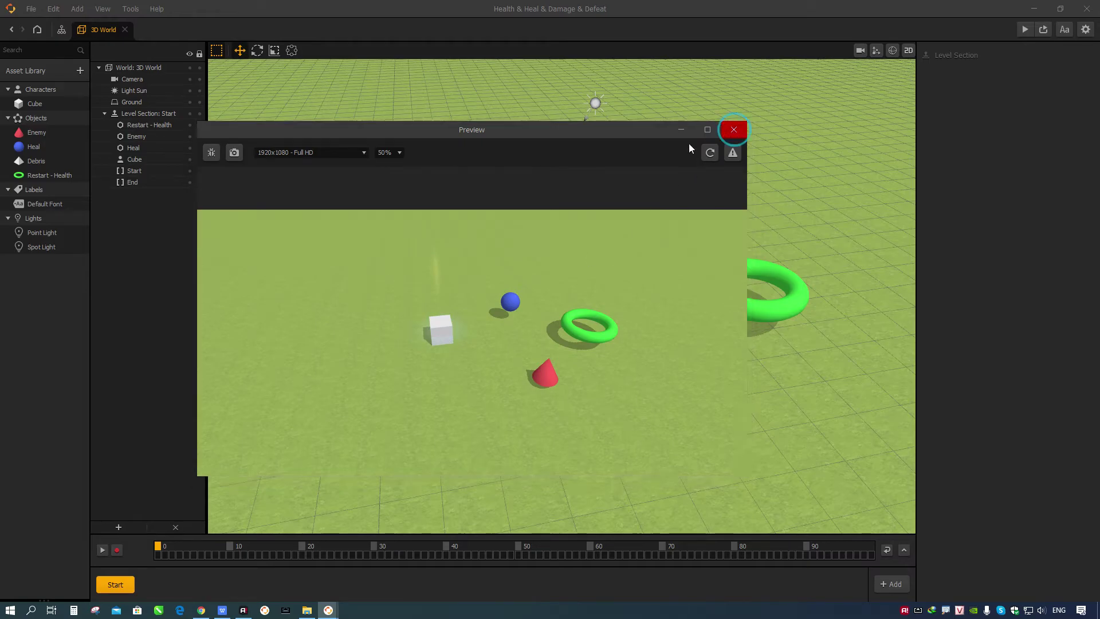
Show the collision shapes and enlarge the shapes of the Cube's three If Collide nodes together to a scale of about 1.194
click(891, 51)
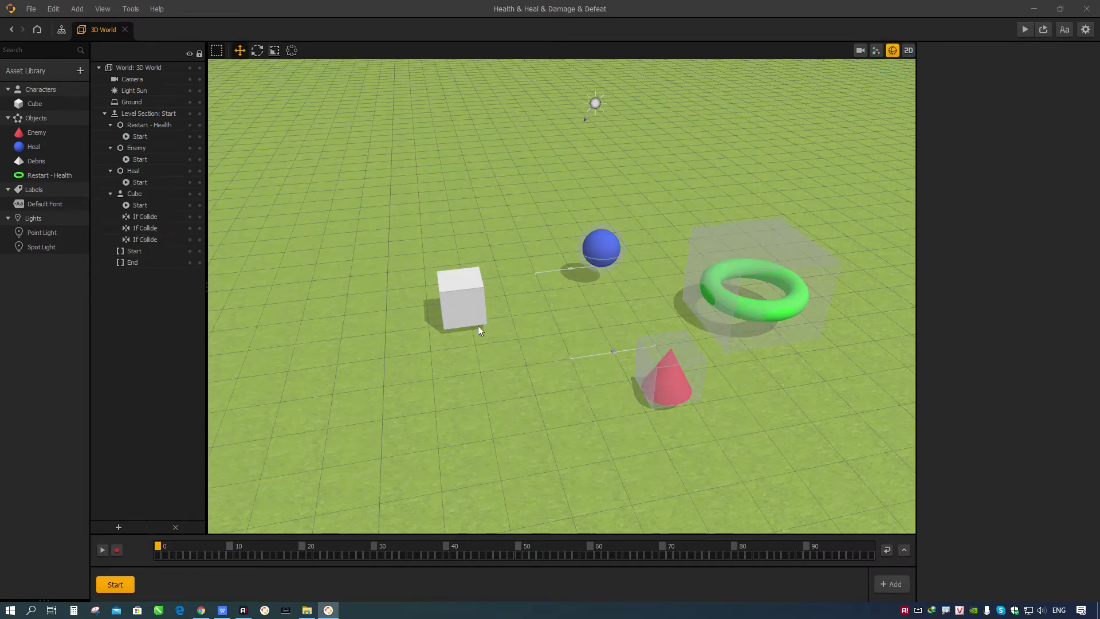
click(450, 303)
click(145, 216)
ctrl+click(147, 228)
ctrl+click(148, 236)
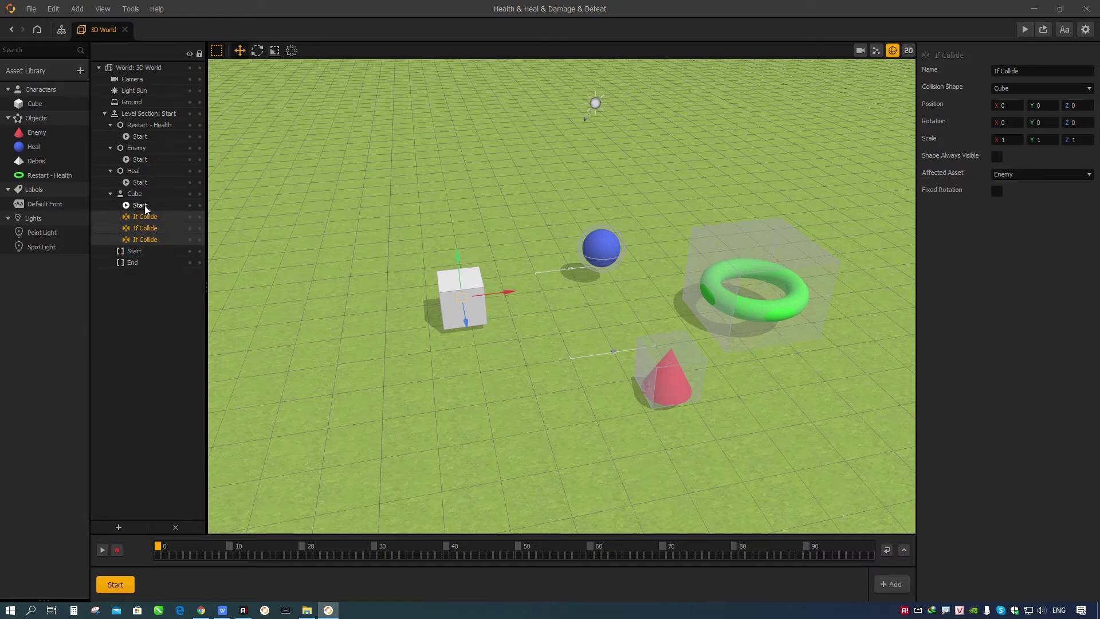
drag(463, 297, 494, 296)
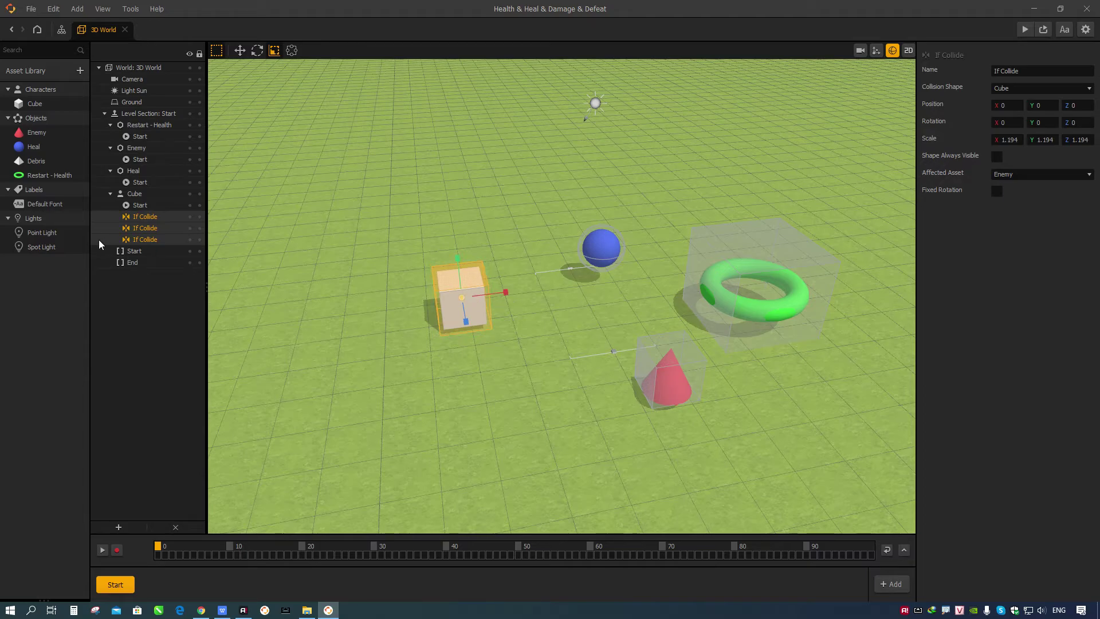
Enlarge the Cube's Start collision shape to a scale of about 1.178
click(129, 206)
drag(464, 299, 486, 295)
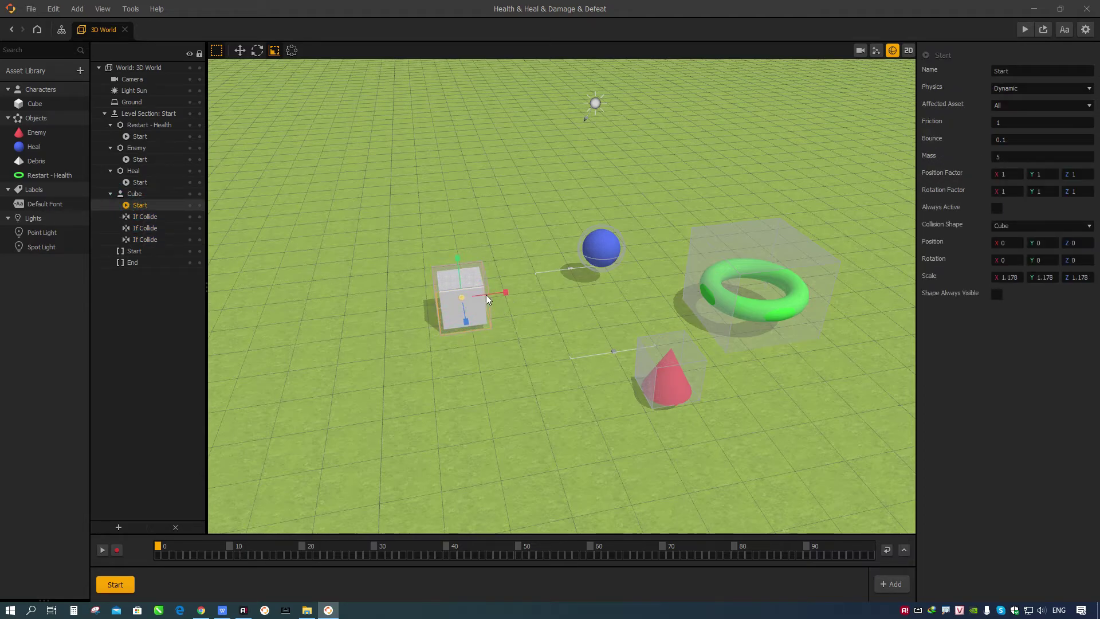
click(527, 398)
Save the project, run the preview with the Cube's enlarged collision shapes, and close it
key(ctrl+s)
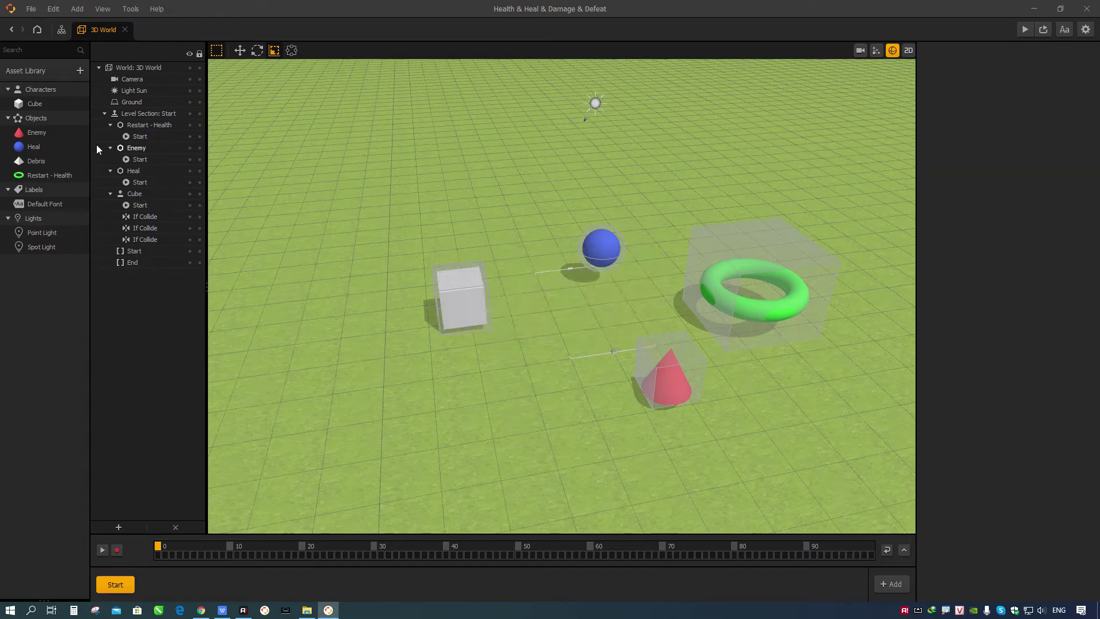
click(130, 102)
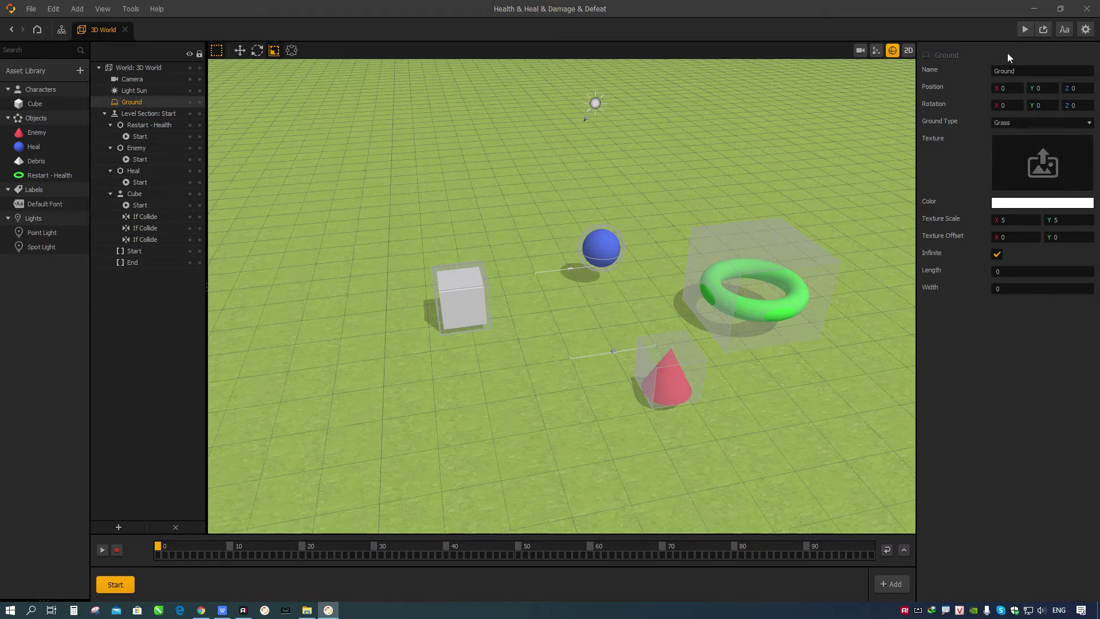
click(1024, 29)
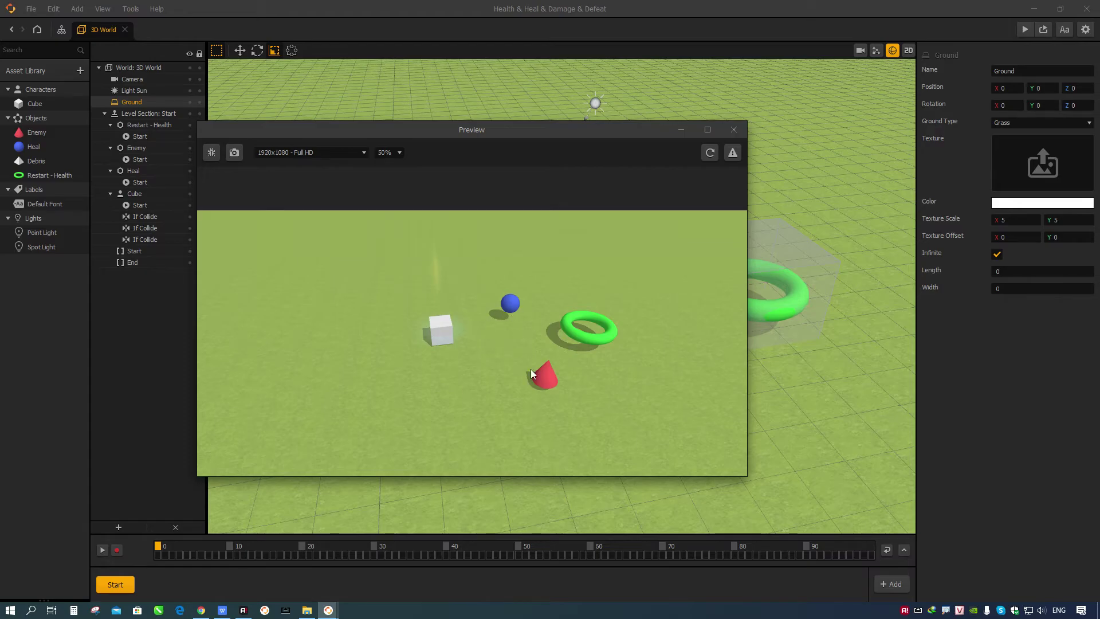
click(734, 130)
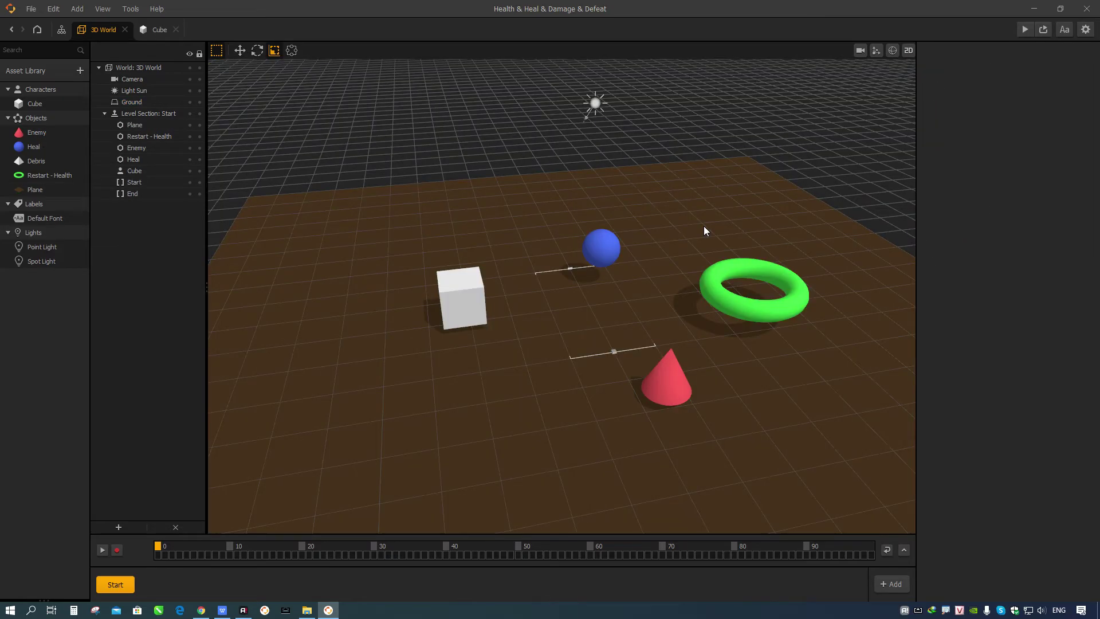
Set the Ground's Ground Type to No Ground
click(130, 102)
click(1019, 124)
click(1021, 136)
click(1019, 374)
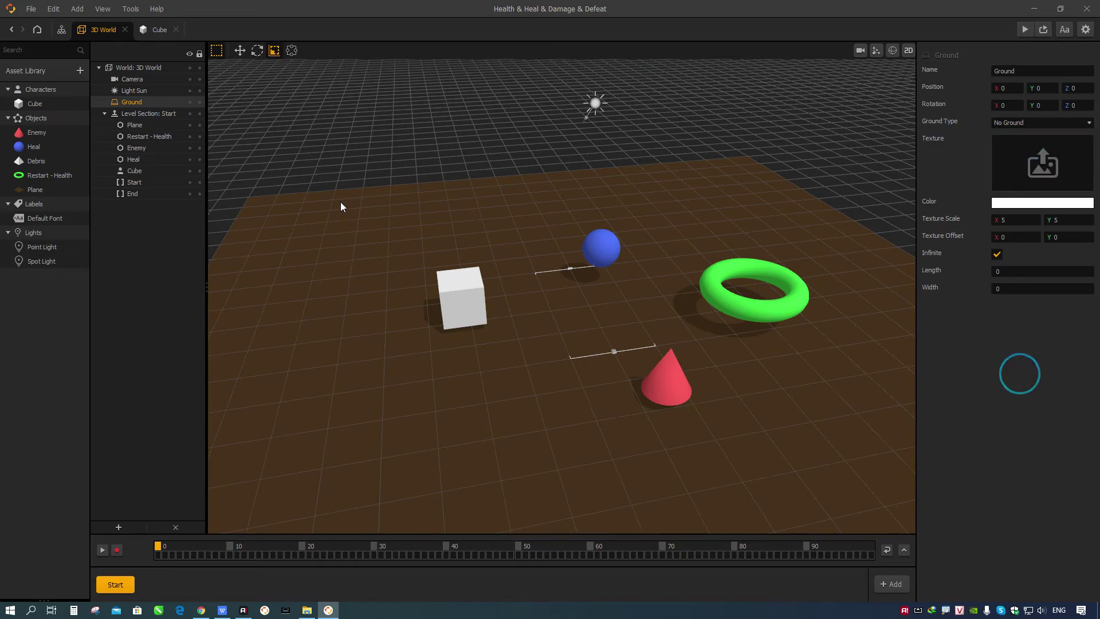
Look up the Plane shape in the shape library and examine the Plane asset's Collision Group and Physics settings
click(35, 191)
click(42, 70)
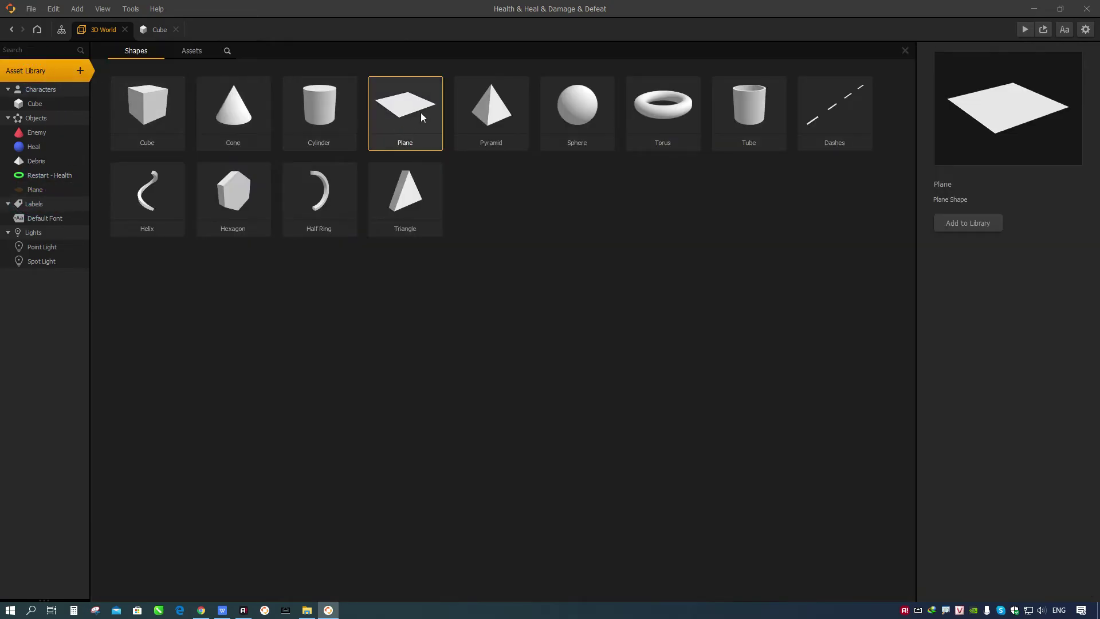
click(35, 191)
click(35, 192)
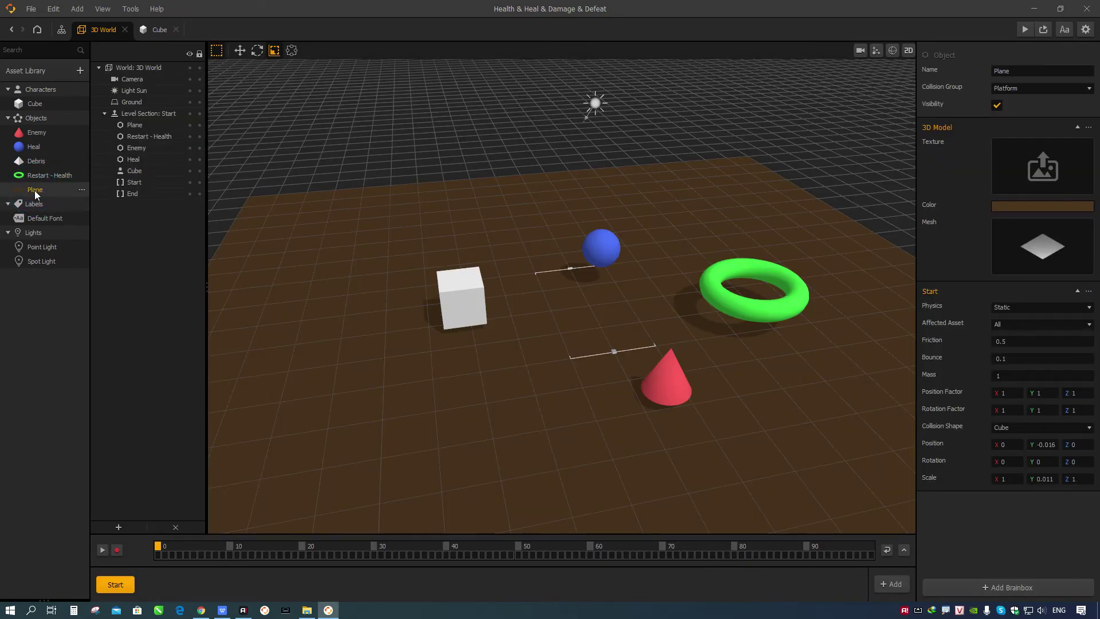
scroll(721, 347, down, 2)
scroll(699, 350, down, 2)
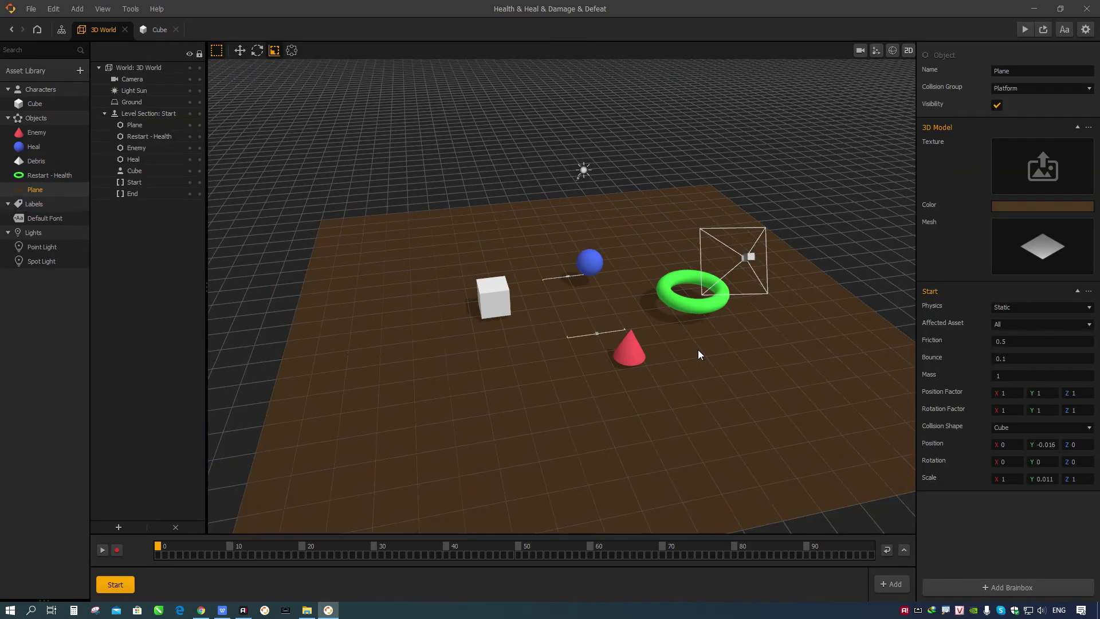
scroll(697, 352, down, 2)
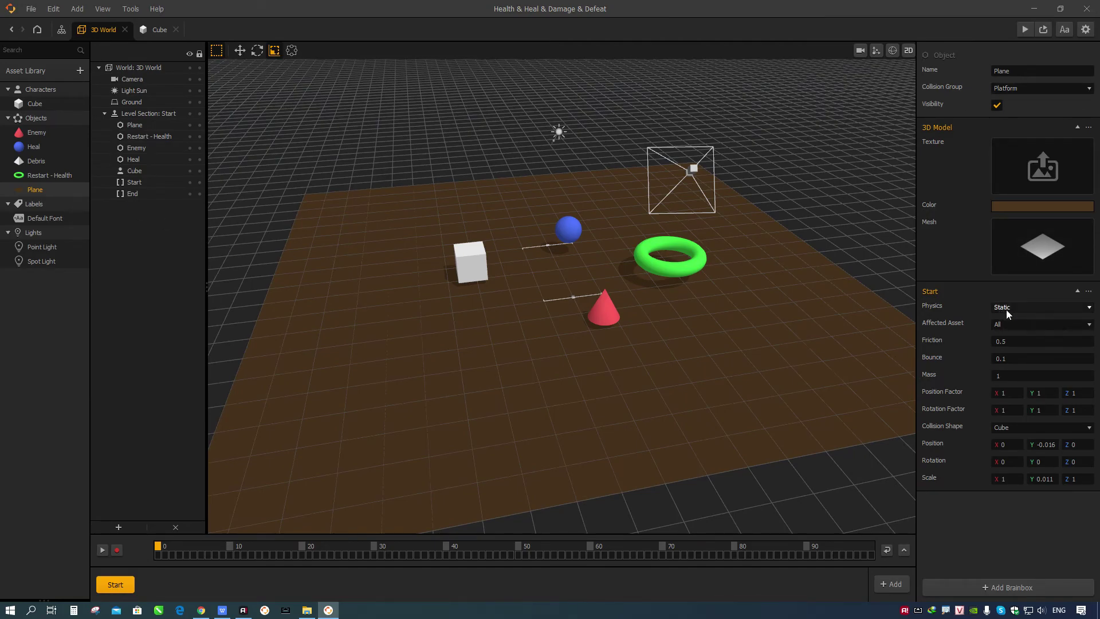
Turn on the camera view and move the camera back and around to frame the whole brown plane
click(859, 51)
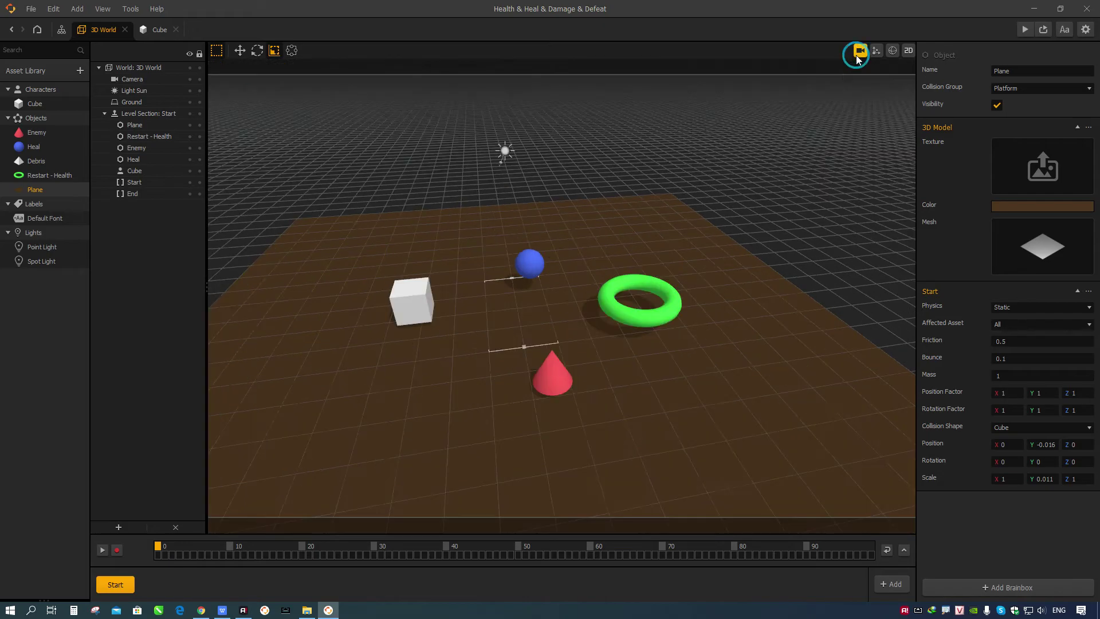
scroll(661, 269, down, 2)
mouse_move(682, 281)
right_down()
mouse_move(695, 282)
mouse_move(685, 292)
right_up()
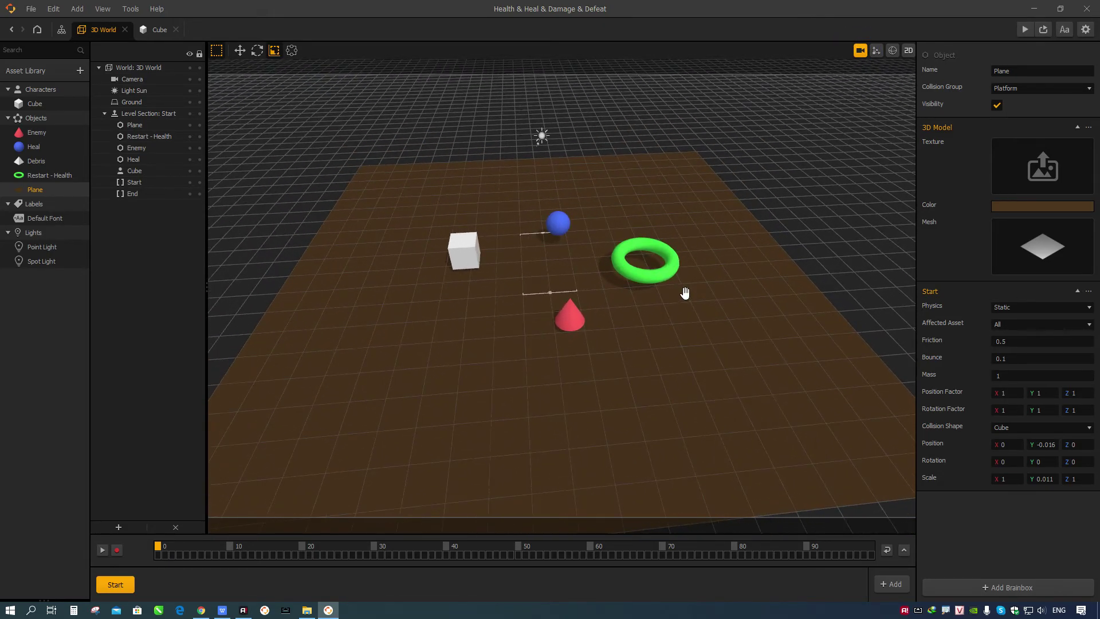
drag(685, 292, 718, 290)
right_drag(746, 255, 757, 249)
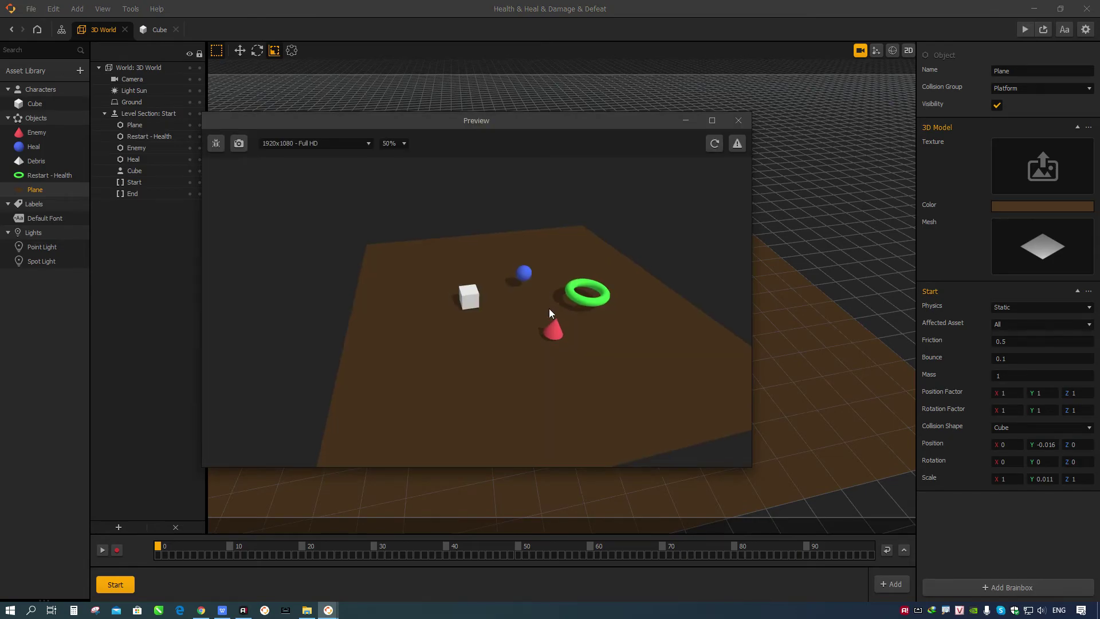
Maximize the running preview, test the Cube against the Enemy, Heal and Restart - Health objects on the plane, and close it
click(712, 121)
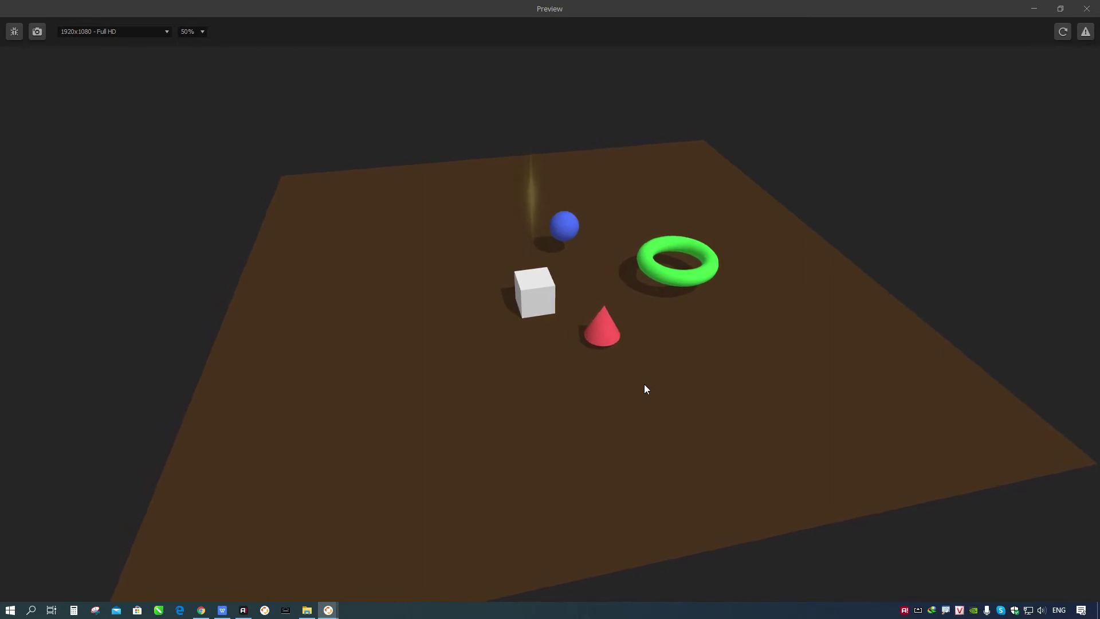
click(1041, 610)
scroll(1044, 613, down, 2)
click(841, 612)
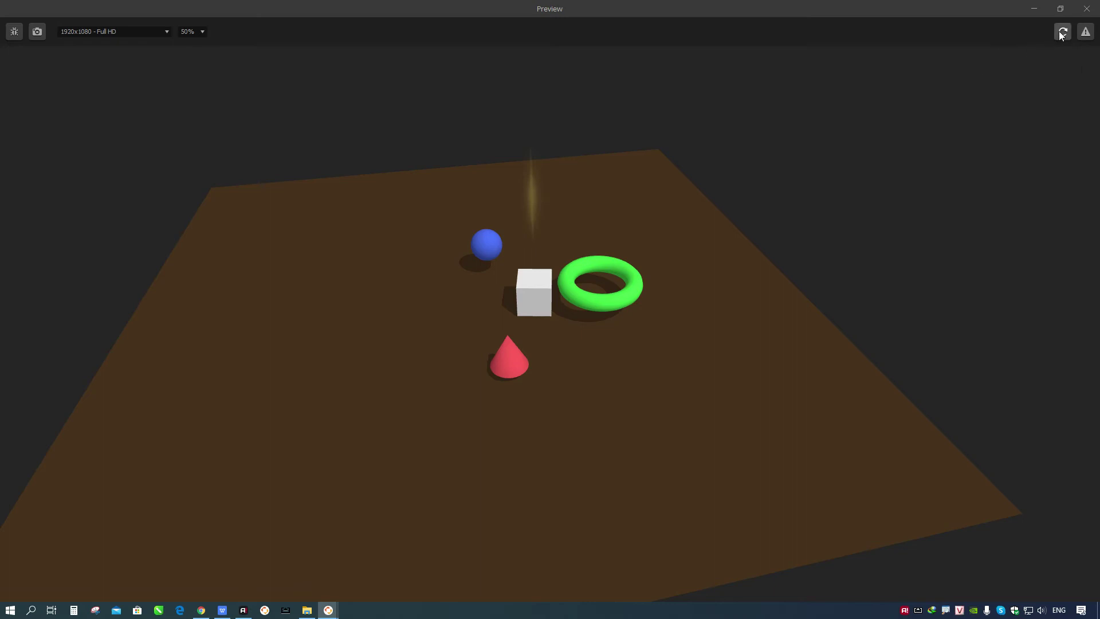
key(Escape)
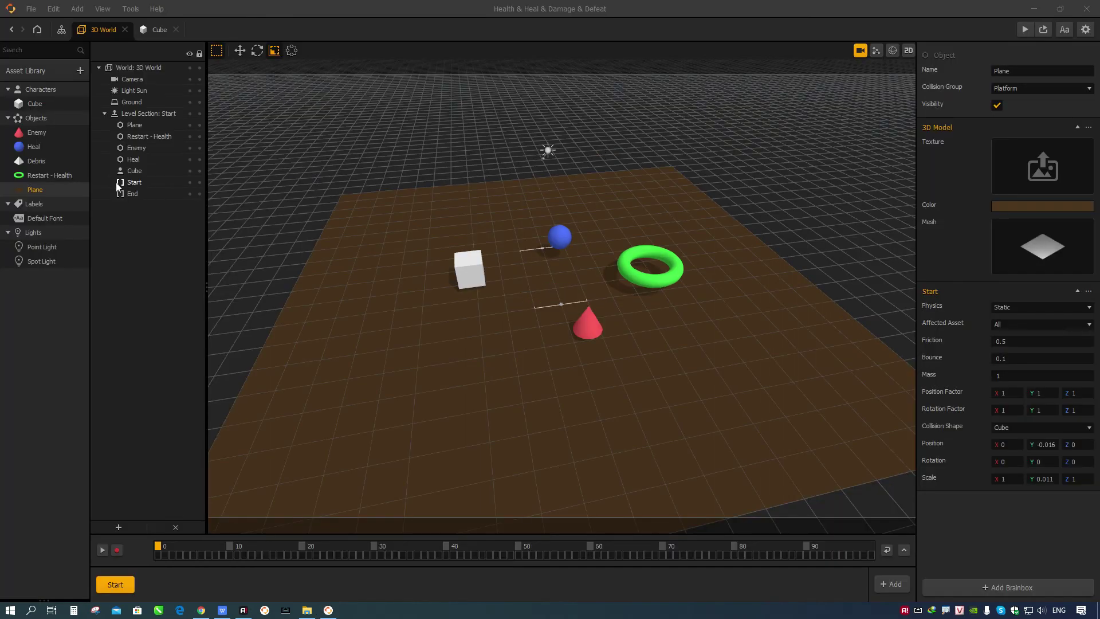
Show the collision shapes and enlarge the Restart - Health Start collision shape to a scale of about 1.354
click(53, 176)
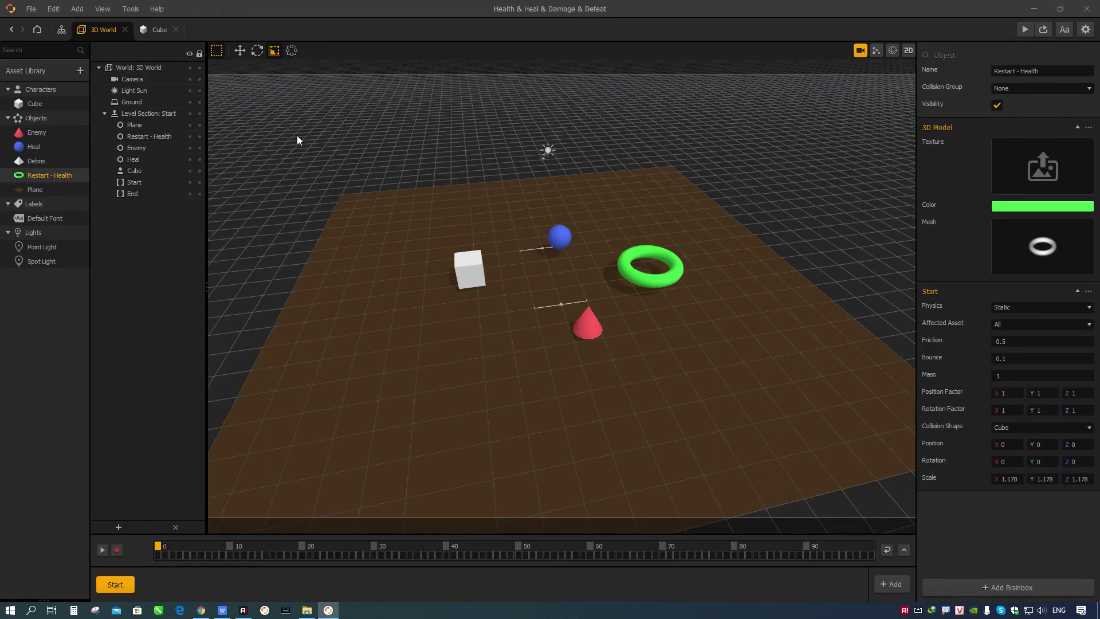
click(891, 52)
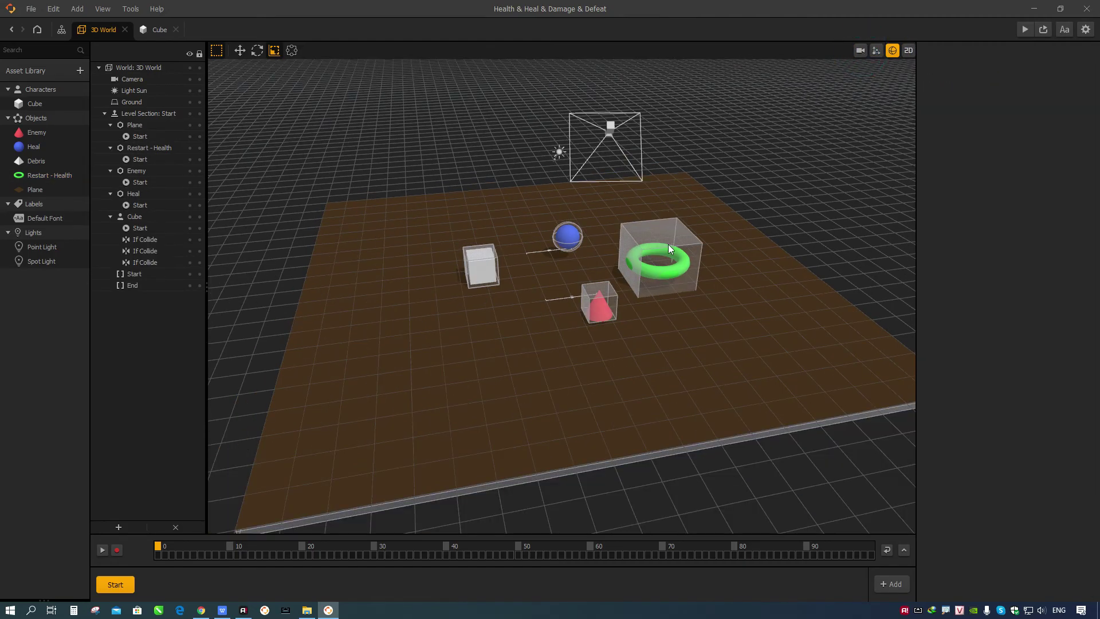
scroll(667, 246, up, 2)
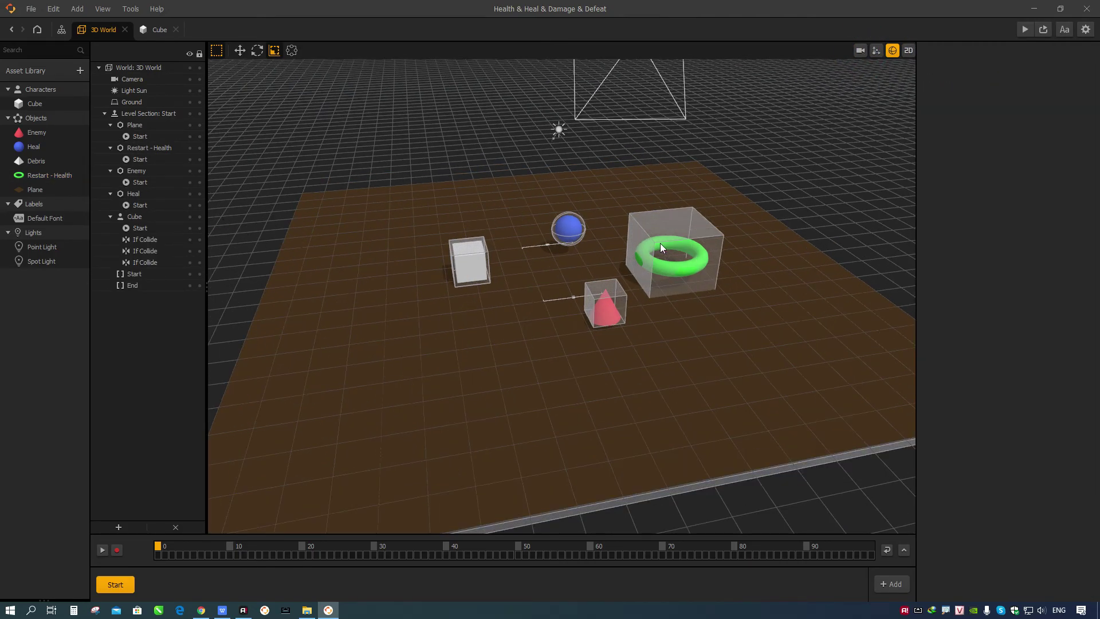
click(653, 245)
click(148, 148)
click(145, 160)
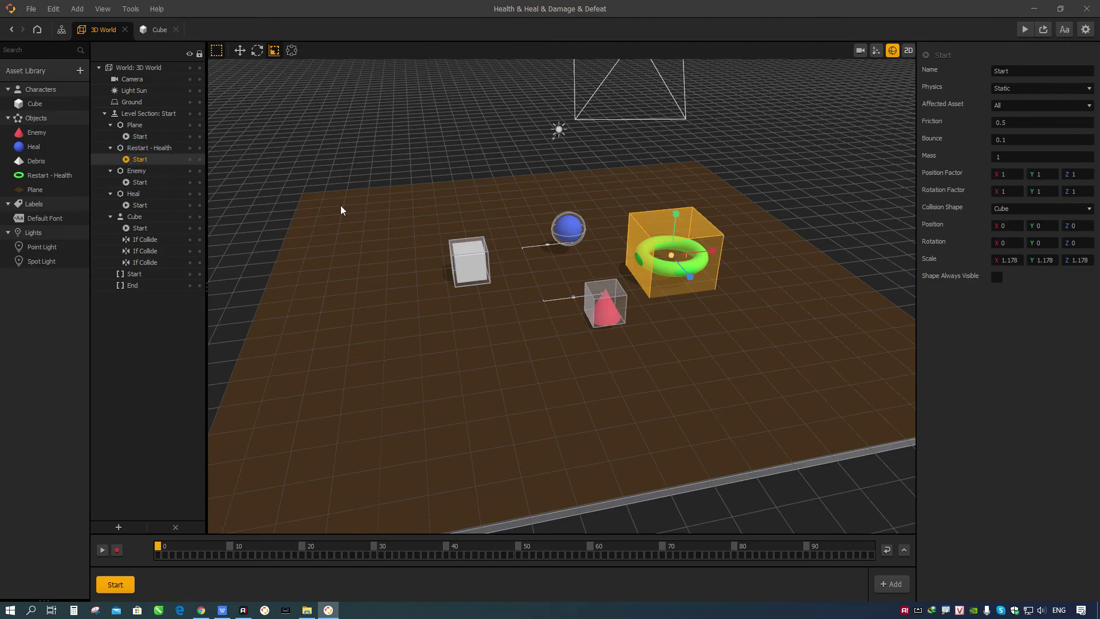
drag(675, 255, 711, 264)
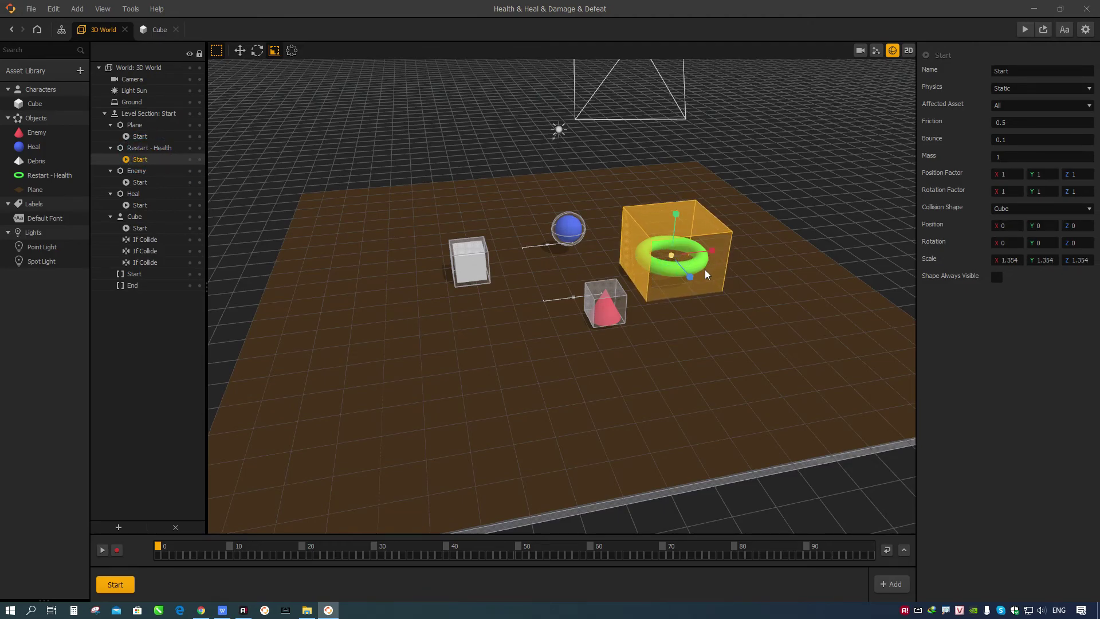
Hide the collision shapes in the 3D World and save the project
click(892, 50)
click(809, 294)
key(ctrl+s)
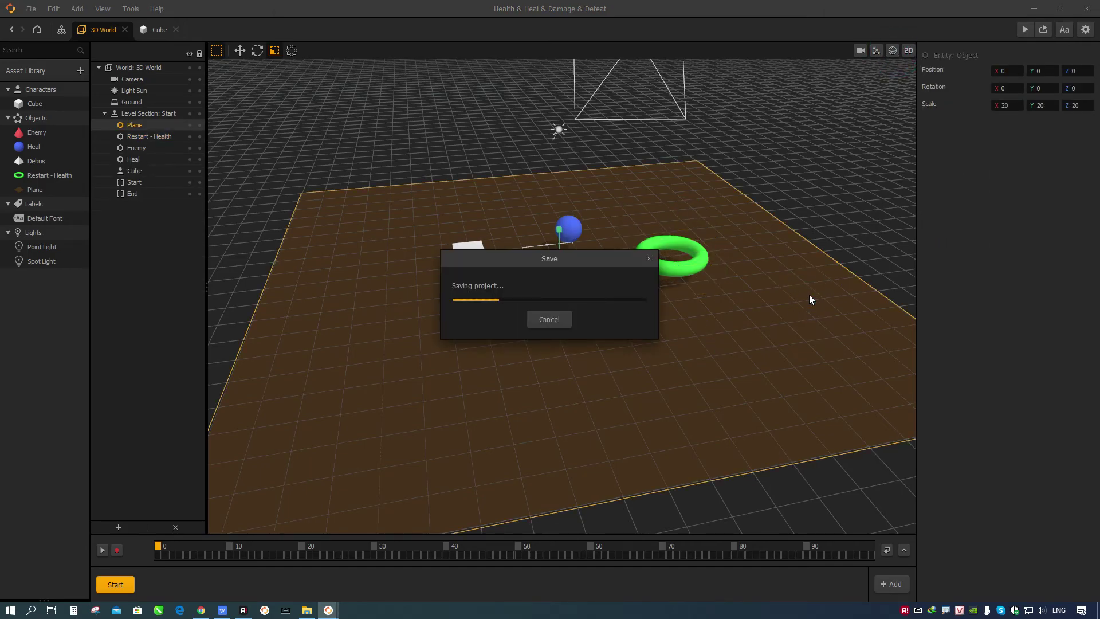
Preview the 3D World maximized, test the Cube against the other objects, and close the preview
click(1025, 30)
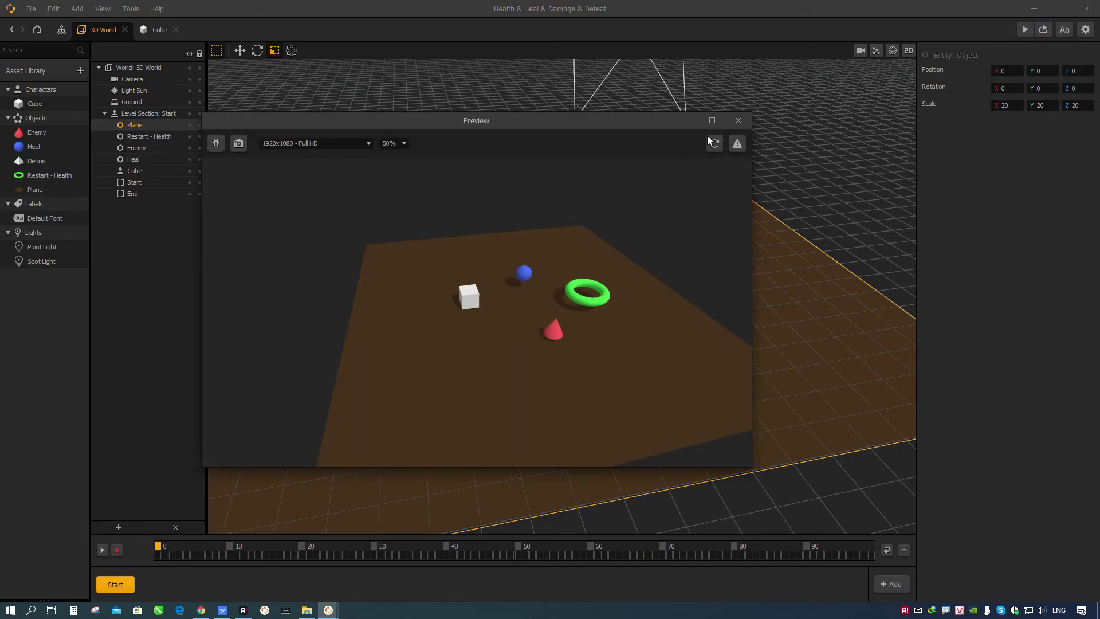
double_click(709, 121)
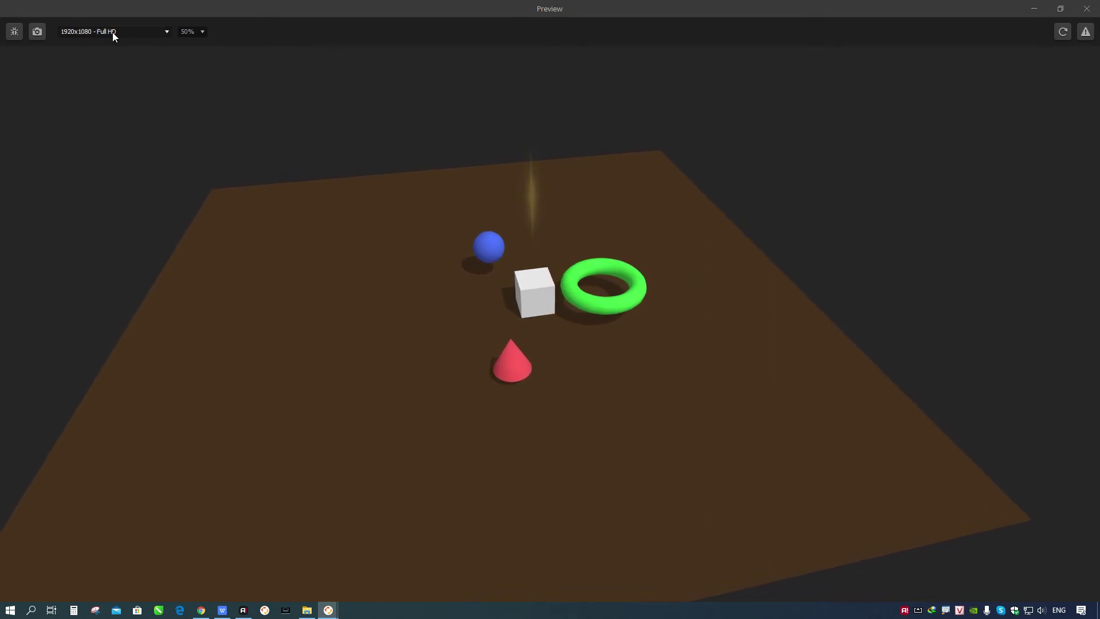
key(Escape)
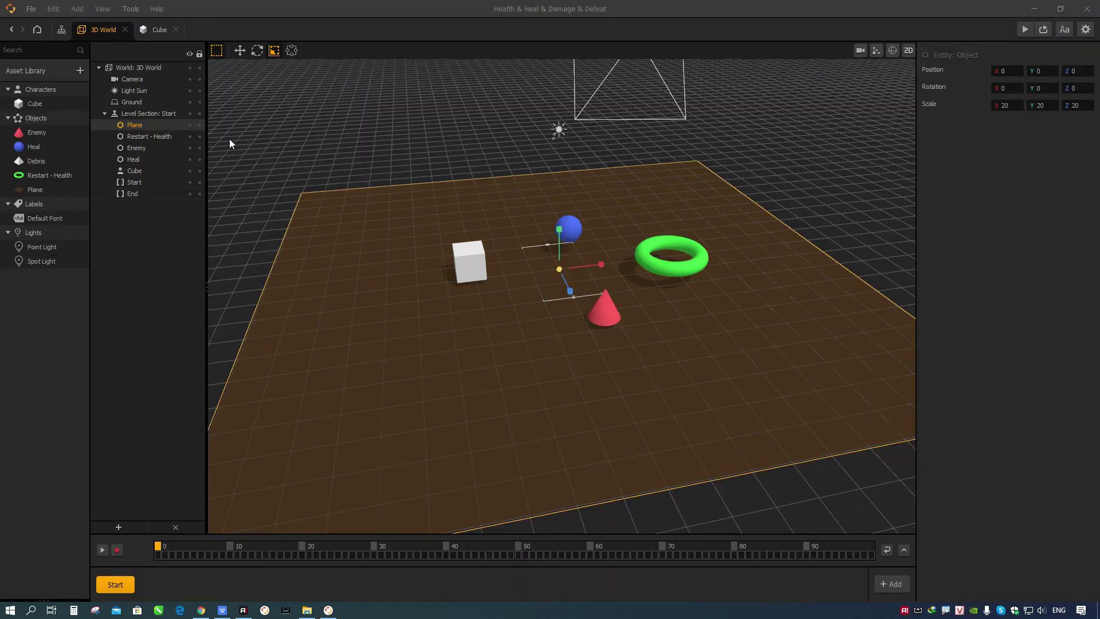
Open the Cube's node graph and move the Restart - Health If Collide node slightly farther from the Health node
click(159, 29)
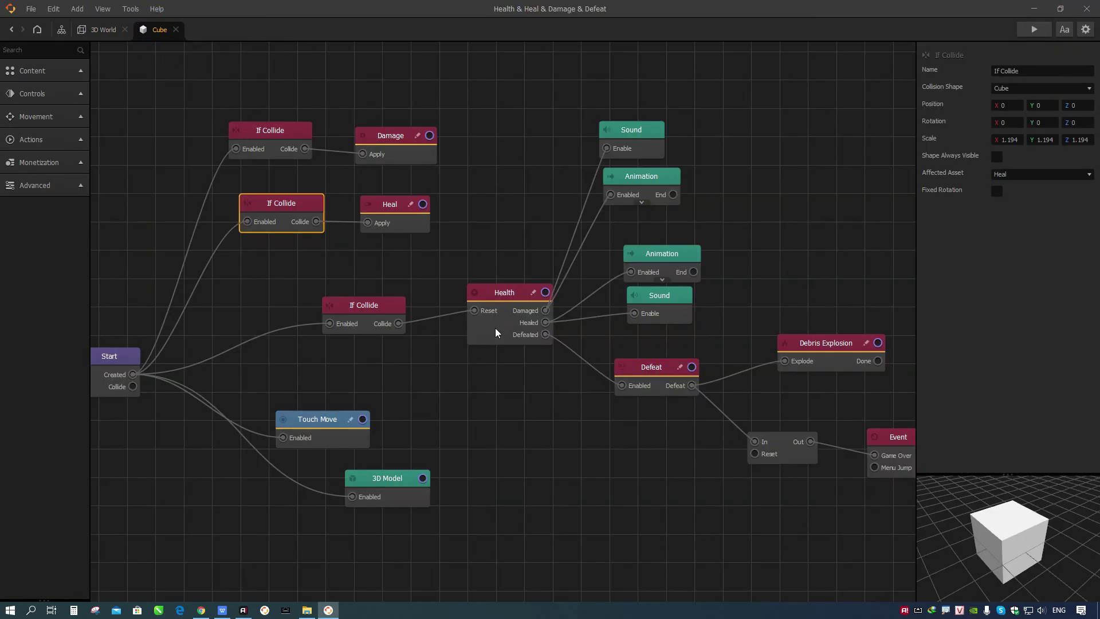
scroll(435, 332, up, 3)
click(318, 296)
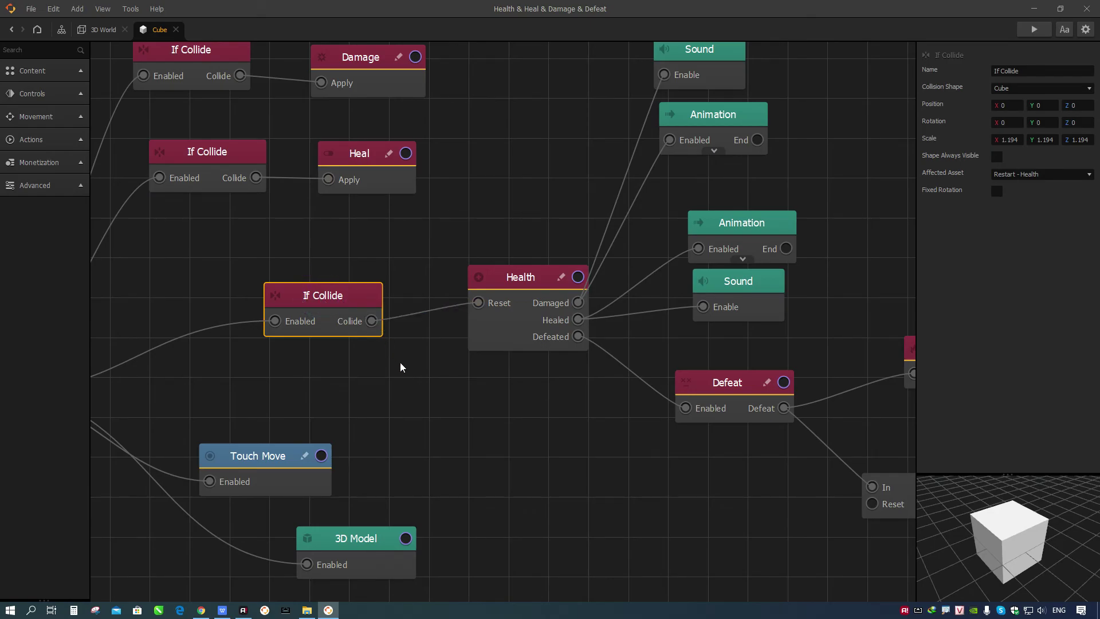
middle_drag(403, 356, 430, 374)
drag(354, 319, 340, 312)
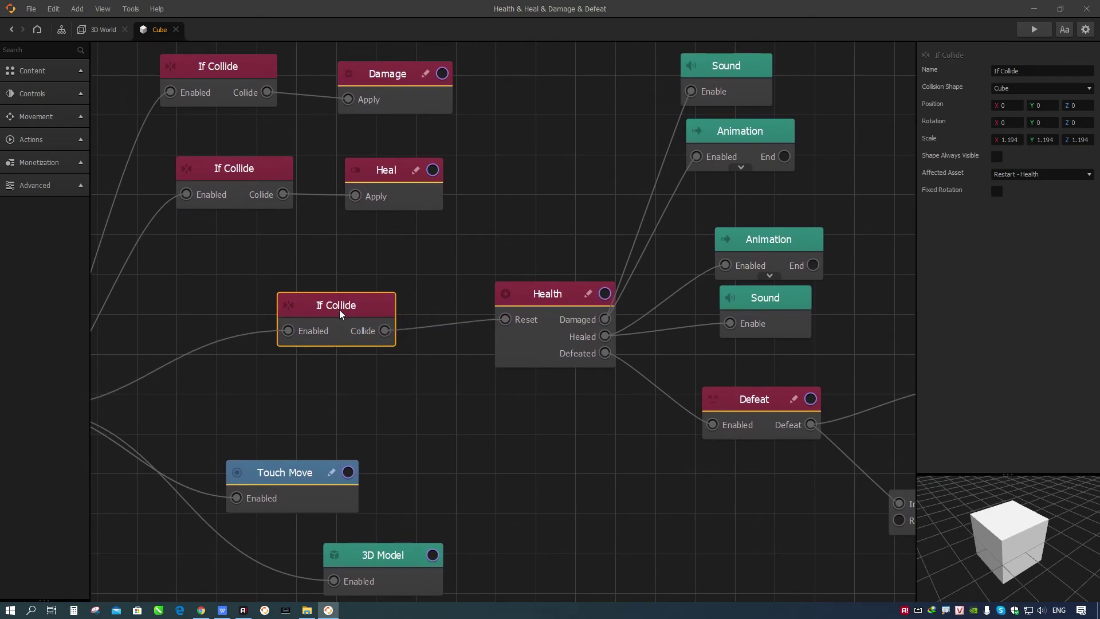
Duplicate the Healed Animation node, place the copy below the Health node, and connect it to the Restart - Health If Collide node's Collide output
click(768, 244)
click(471, 435)
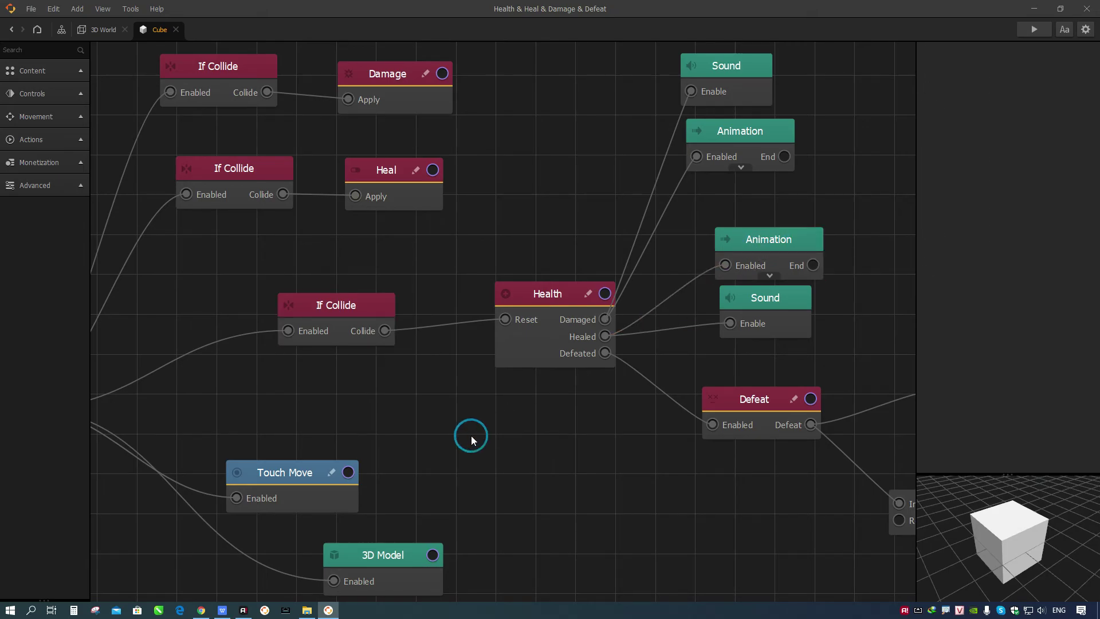
key(ctrl+v)
click(638, 312)
mouse_move(827, 239)
mouse_down()
mouse_move(547, 378)
mouse_move(454, 411)
mouse_move(346, 374)
mouse_move(324, 331)
mouse_up()
drag(560, 393, 584, 371)
Duplicate the Healed Sound node, place the copy below the new Animation node, and disconnect it from the Health node's Healed output
click(717, 276)
key(ctrl+d)
drag(817, 279, 553, 461)
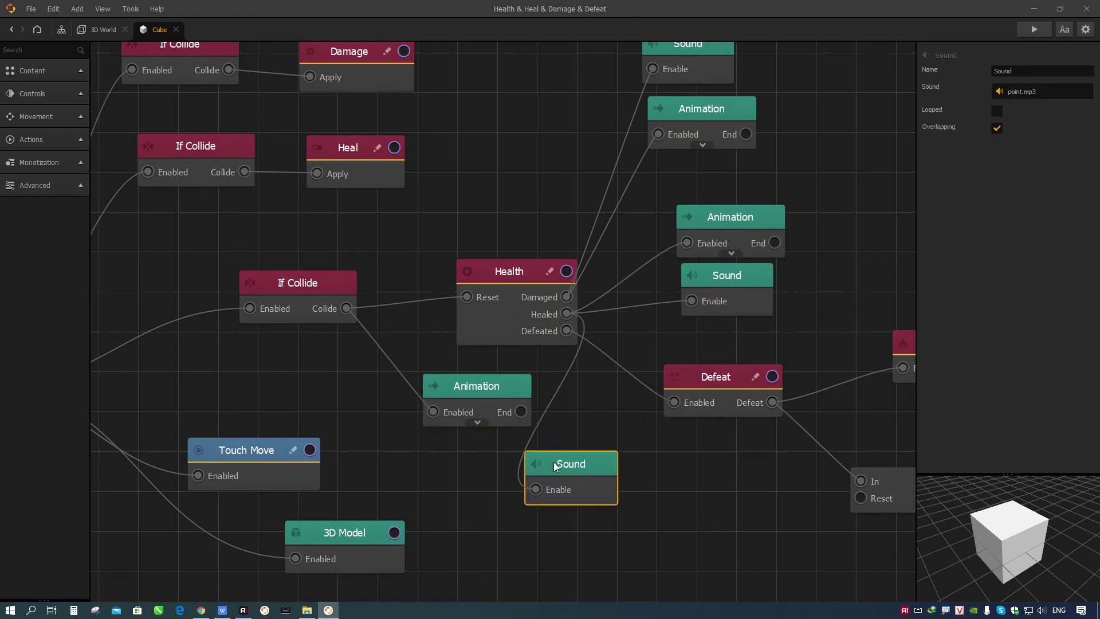
mouse_move(567, 313)
mouse_down()
mouse_move(569, 363)
mouse_move(545, 468)
mouse_move(471, 459)
mouse_up()
middle_drag(407, 467, 504, 431)
Rearrange the Touch Move and 3D Model nodes lower in the graph, one directly above the other
drag(426, 498, 341, 530)
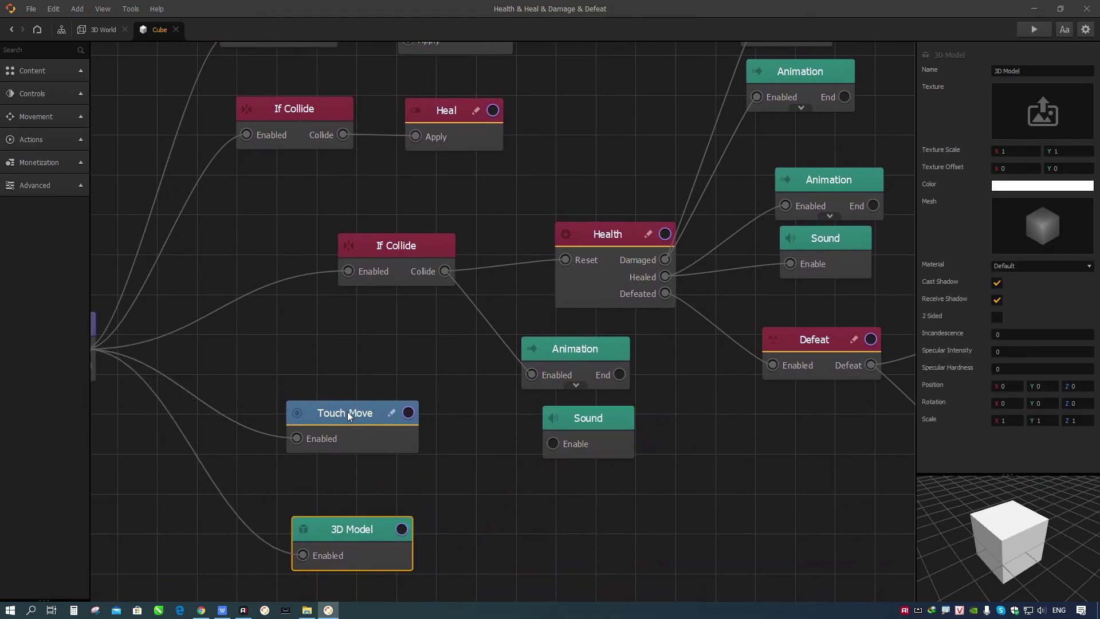
drag(356, 427, 324, 457)
drag(338, 528, 288, 531)
drag(303, 452, 296, 465)
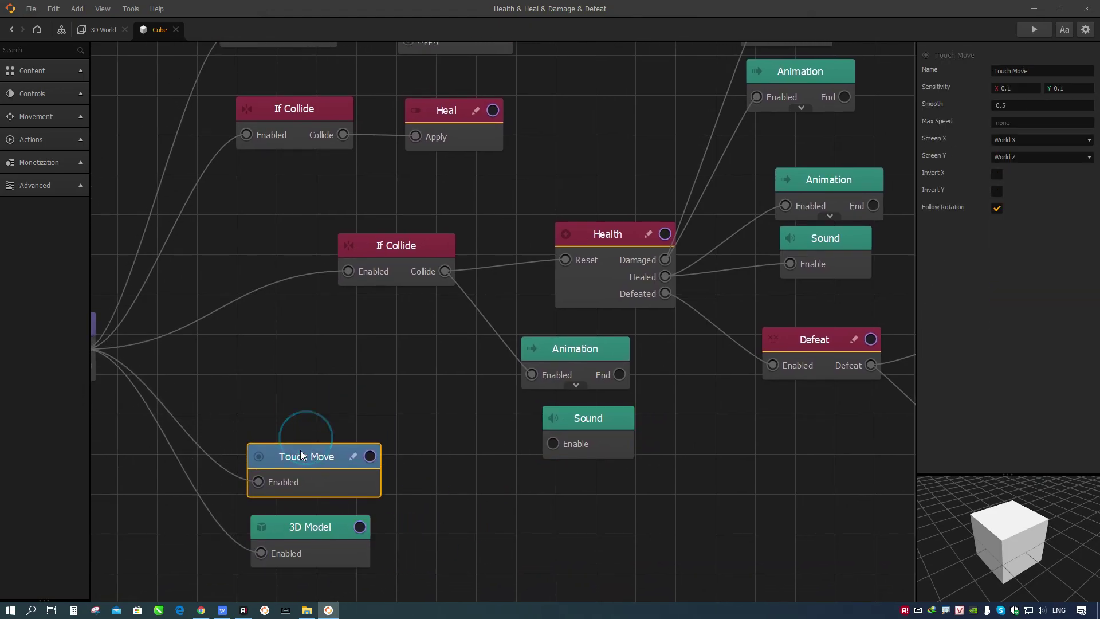
Connect the Restart - Health If Collide node's Collide output to the duplicated Sound node
drag(565, 437, 543, 433)
drag(475, 377, 445, 271)
drag(388, 393, 421, 422)
click(432, 281)
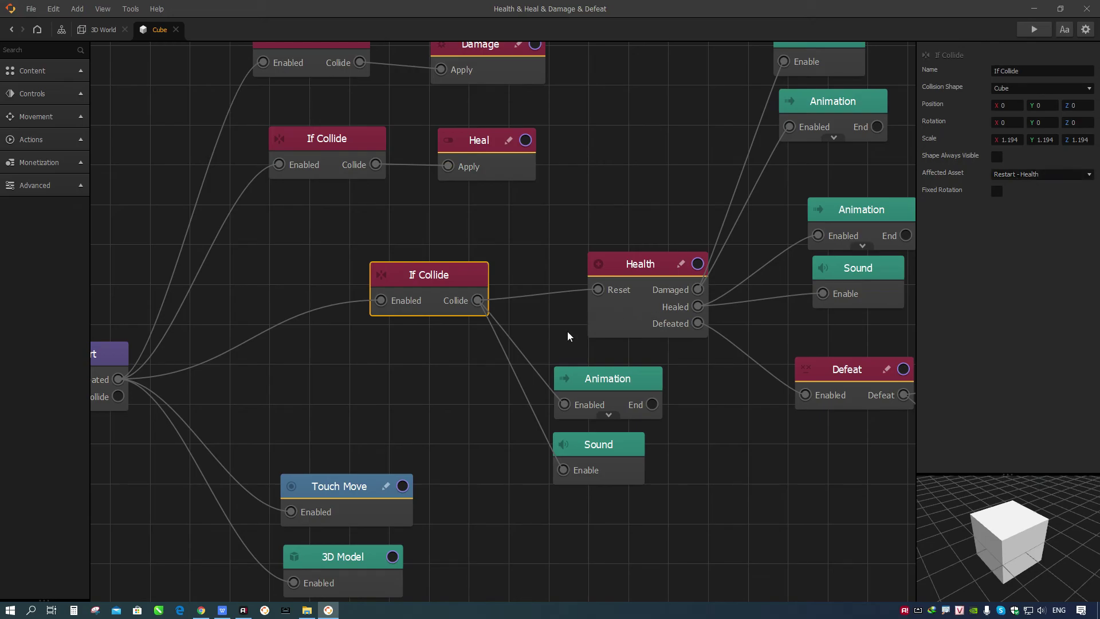
Nudge the Health node upward, check its Starting Health setting, and align the duplicated Animation and Sound nodes beneath it
mouse_move(649, 264)
mouse_down()
mouse_move(641, 256)
mouse_move(650, 254)
mouse_up()
click(1027, 87)
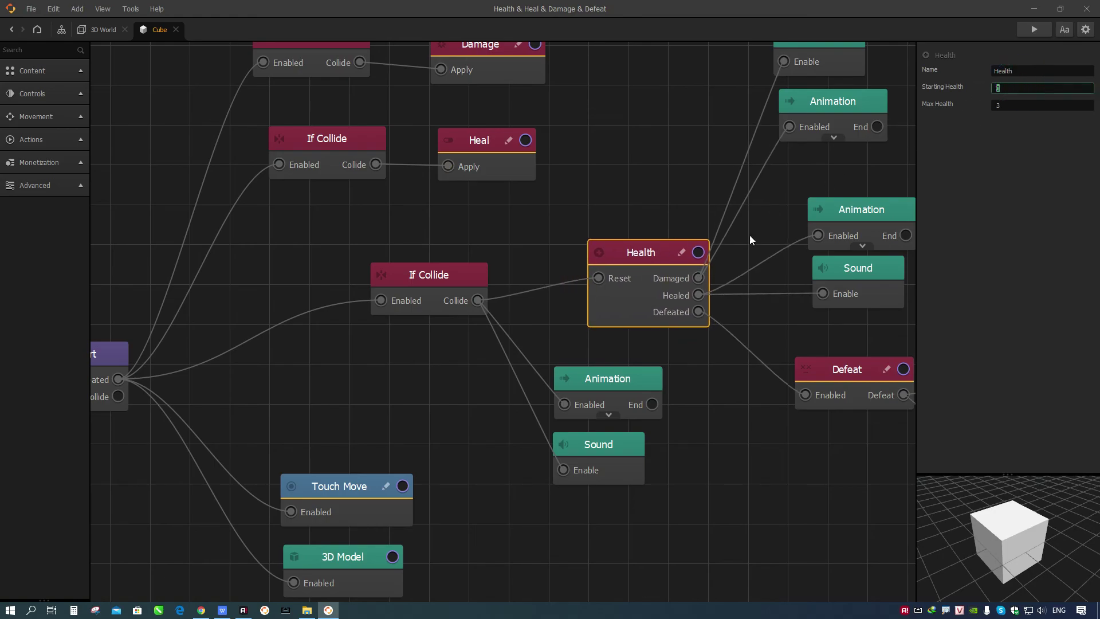
drag(574, 386, 562, 381)
drag(592, 446, 579, 444)
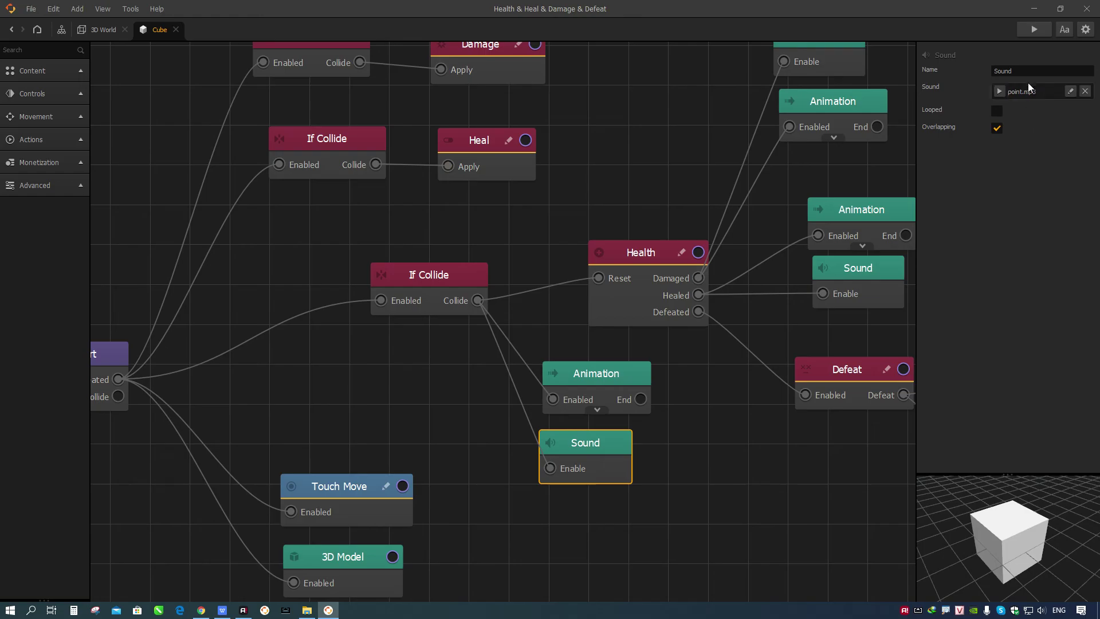
Play the duplicated Sound node's point.mp3 clip and save the project
click(999, 91)
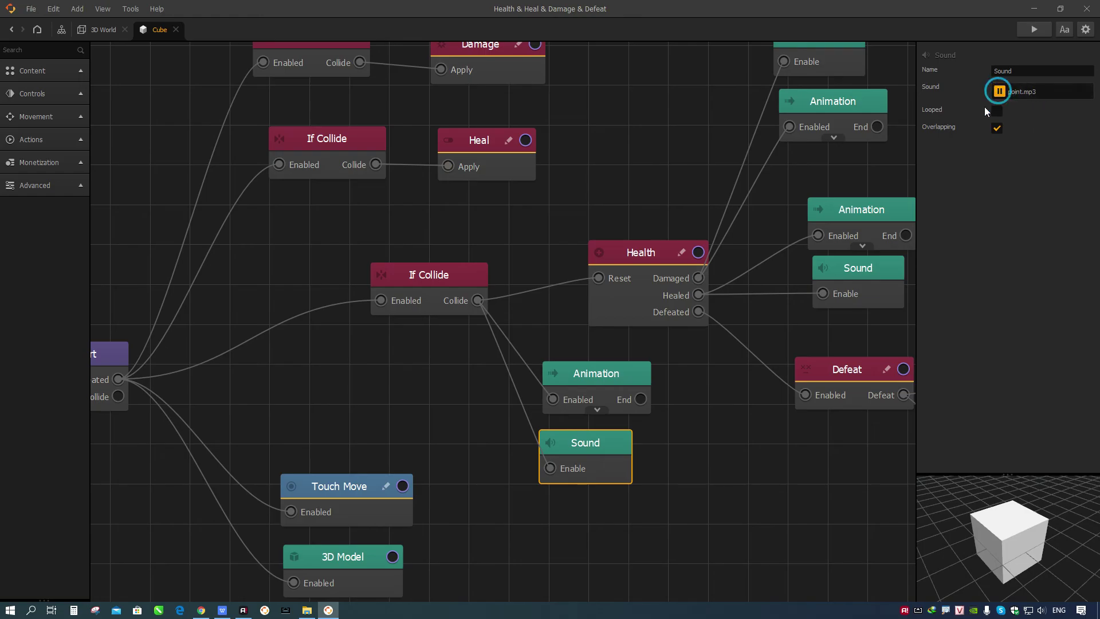
click(706, 388)
key(ctrl+s)
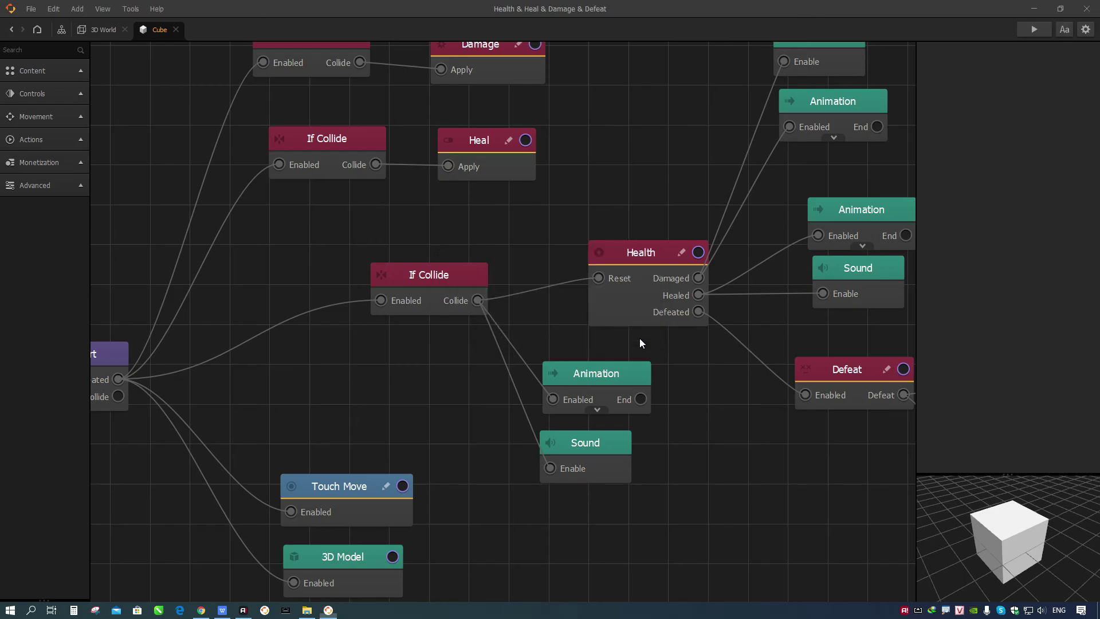
drag(598, 380, 575, 409)
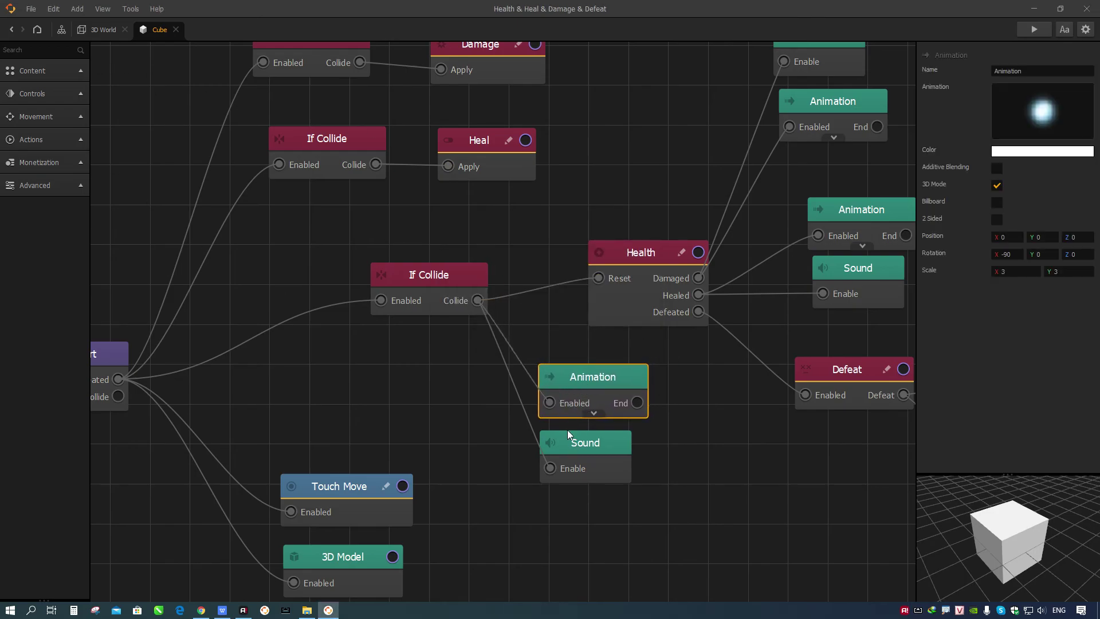
Preview the 3D World maximized, test the Cube's damage, heal and reset collisions, then restart the preview and test again
click(98, 29)
click(1022, 32)
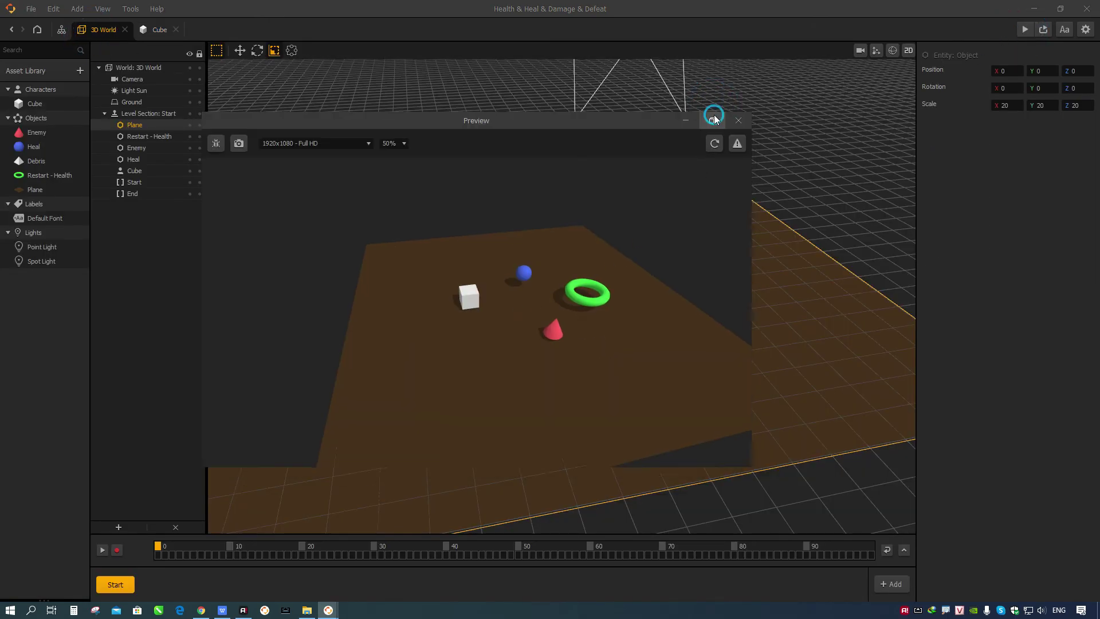
click(712, 120)
click(549, 300)
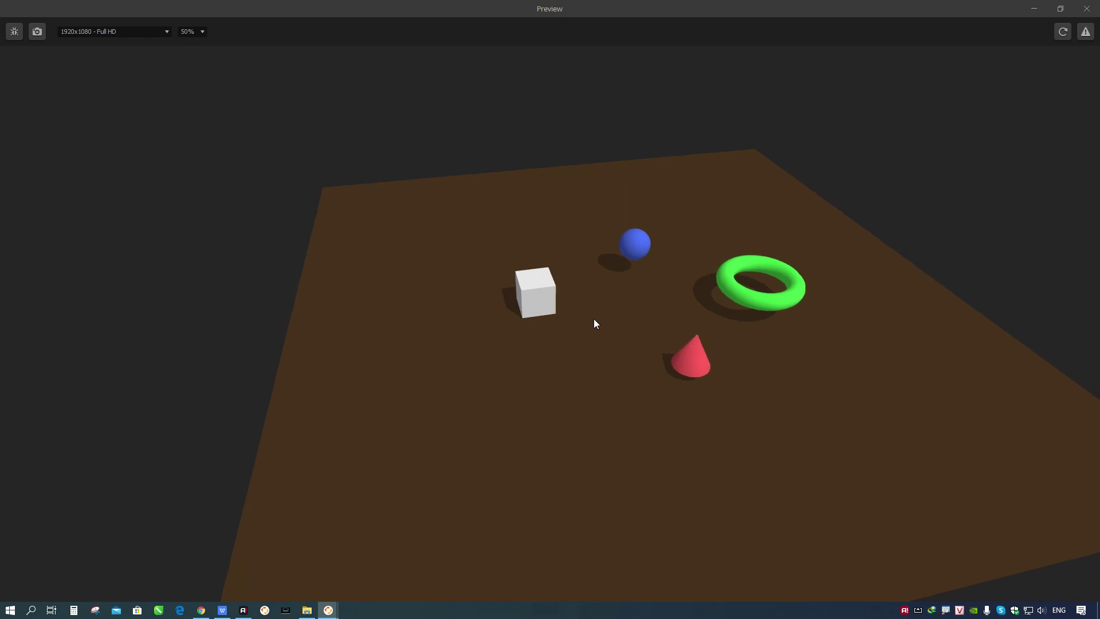
click(549, 293)
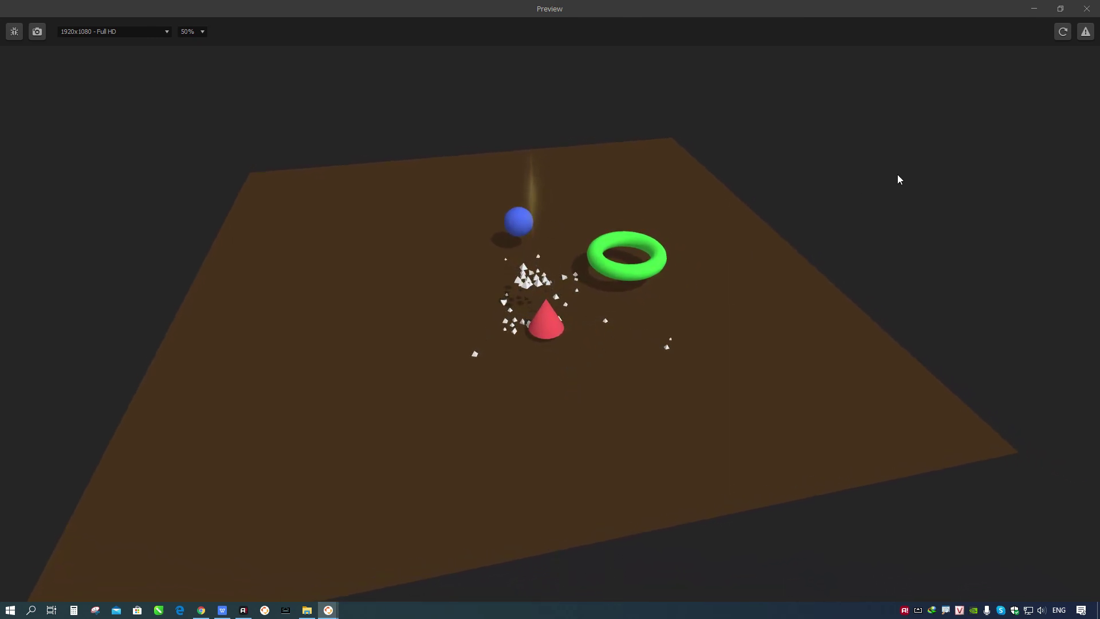
click(1063, 31)
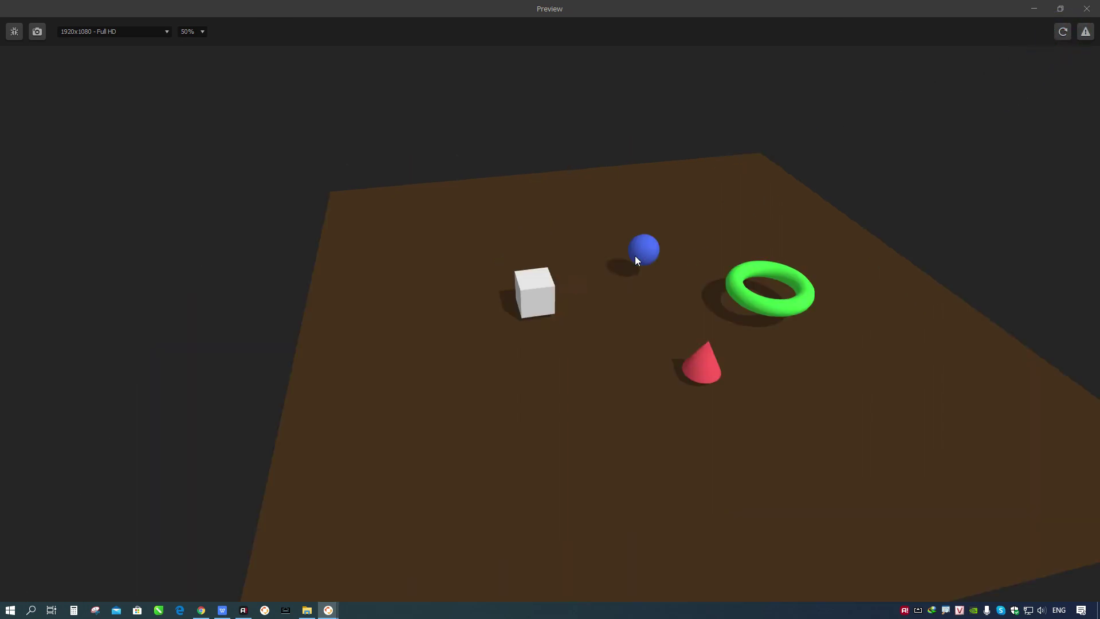
click(523, 309)
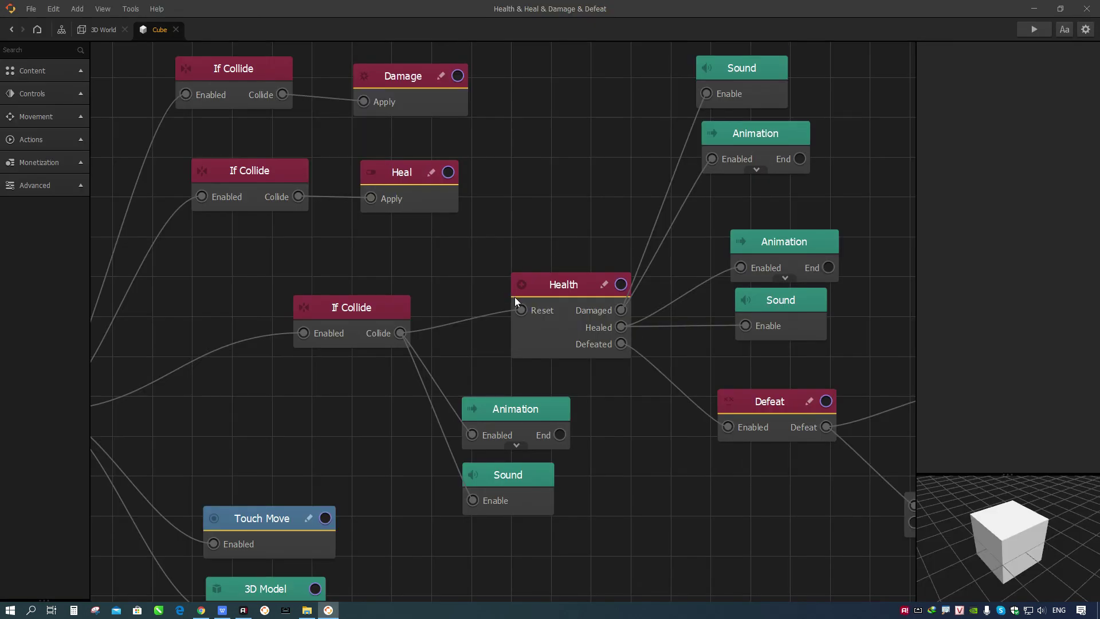
Delete the Restart - Health If Collide node and its Animation and Sound nodes from the Cube's graph
click(520, 313)
scroll(466, 264, down, 1)
drag(466, 263, 479, 291)
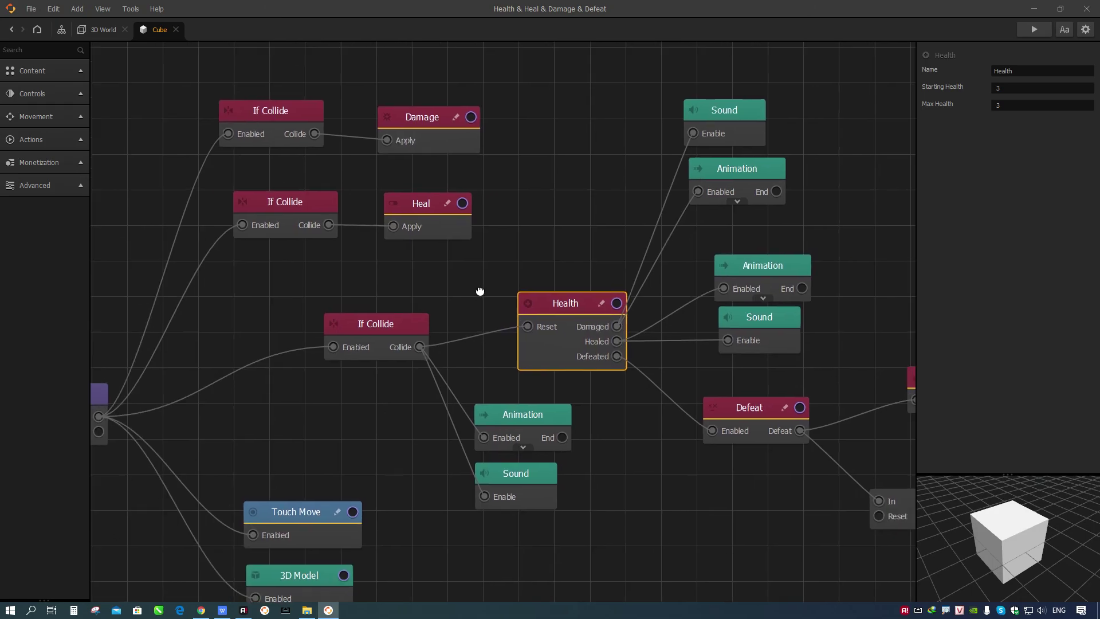
scroll(504, 288, up, 1)
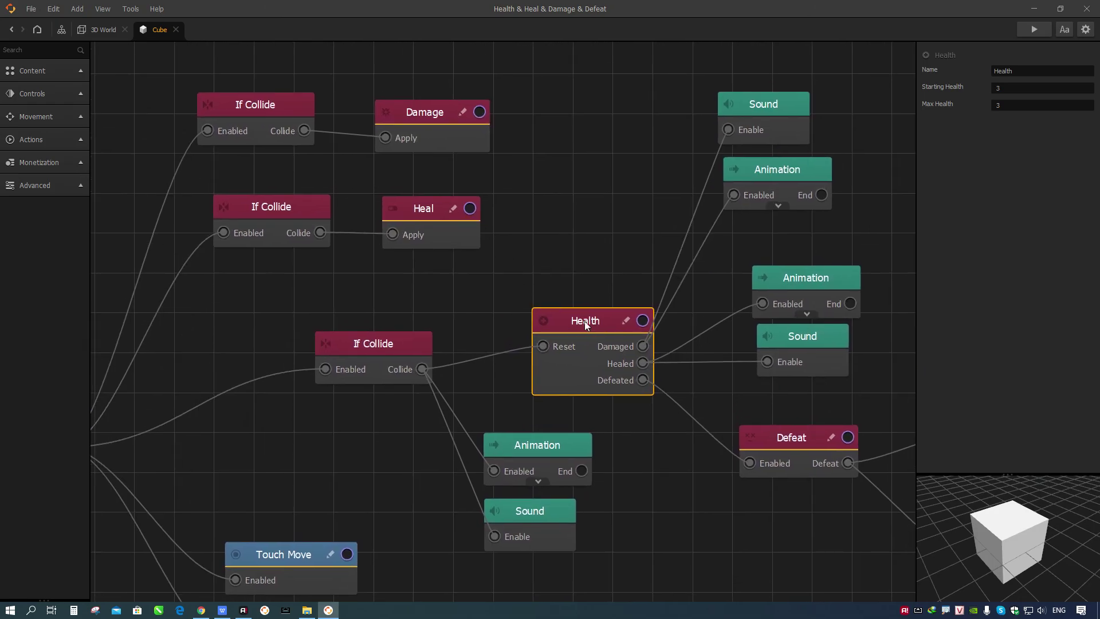
drag(525, 346, 491, 412)
click(411, 346)
key(Delete)
click(529, 462)
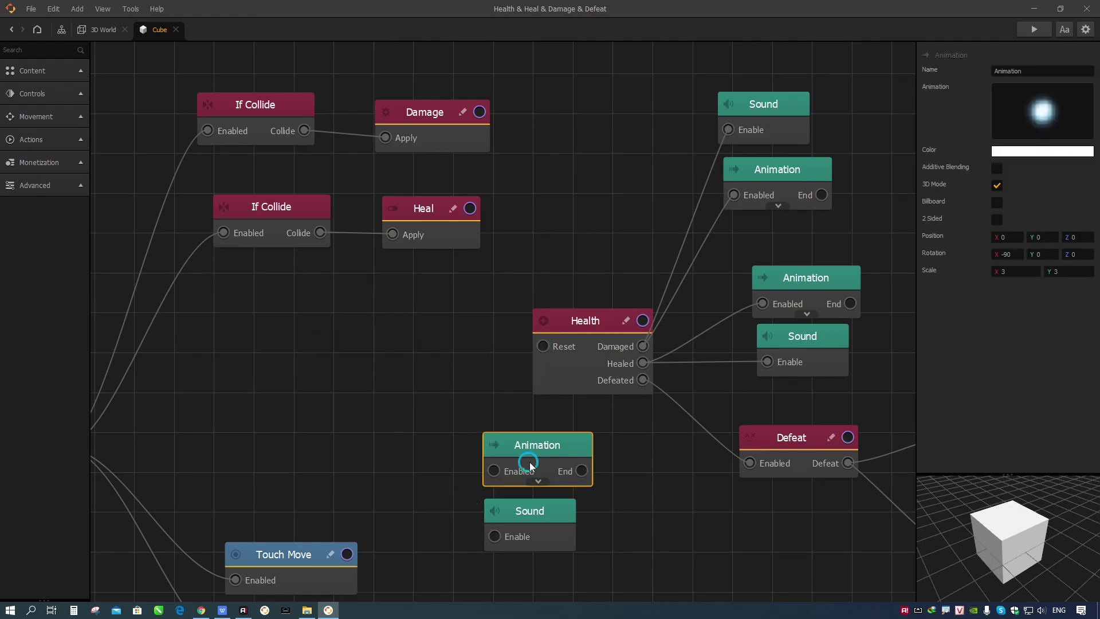
key(Delete)
click(524, 510)
key(Delete)
Examine the settings of the Damage and Heal nodes in the Cube's graph
scroll(432, 372, up, 1)
drag(433, 372, 437, 451)
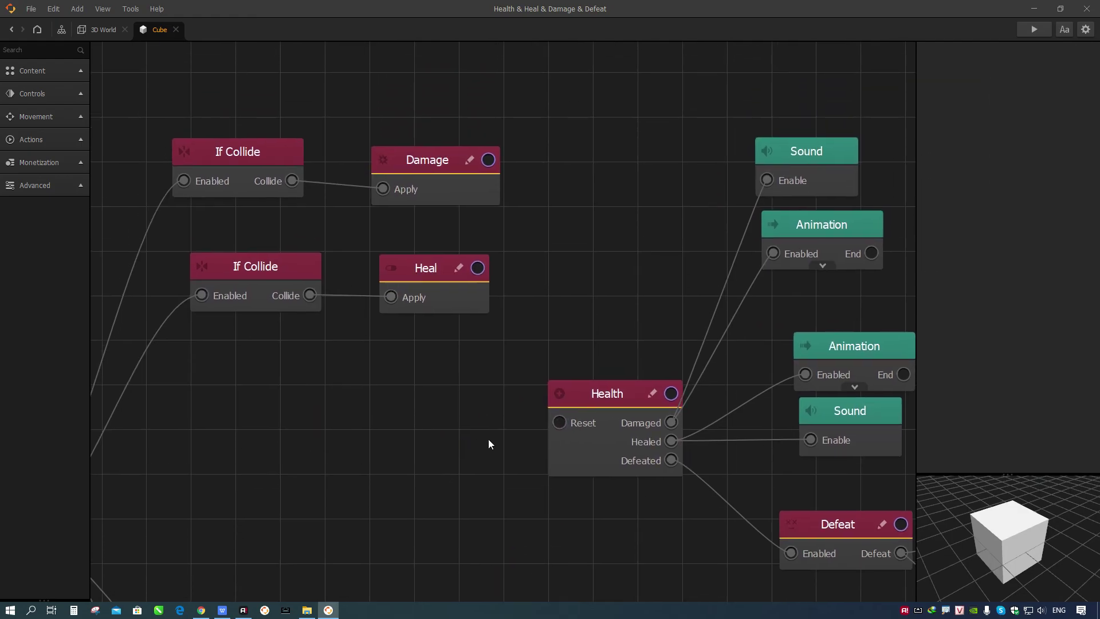
click(606, 381)
click(433, 170)
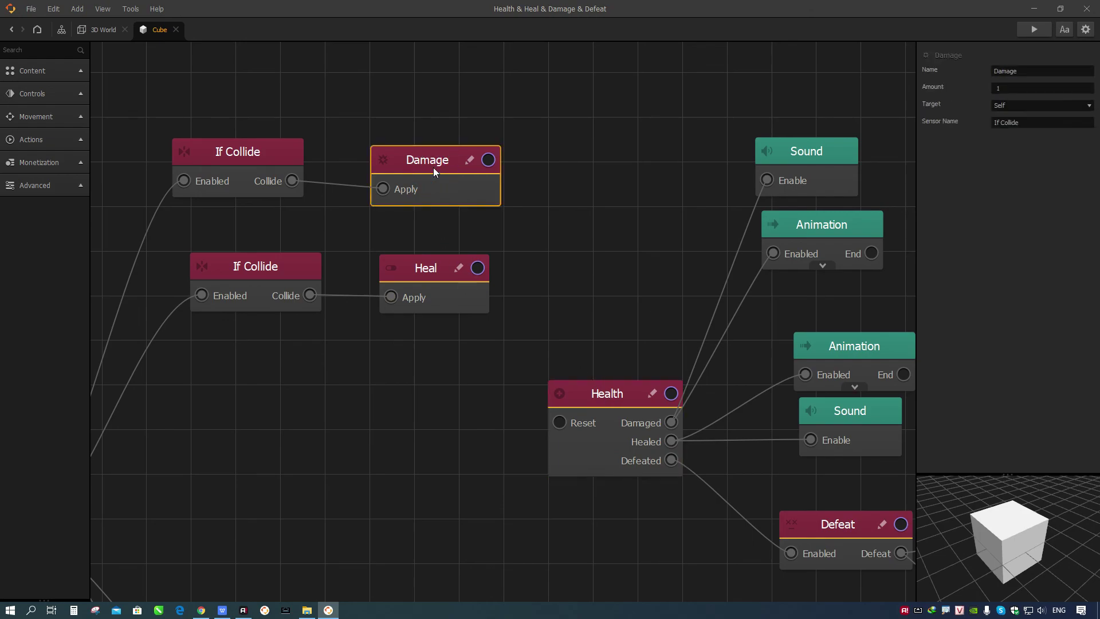
click(430, 268)
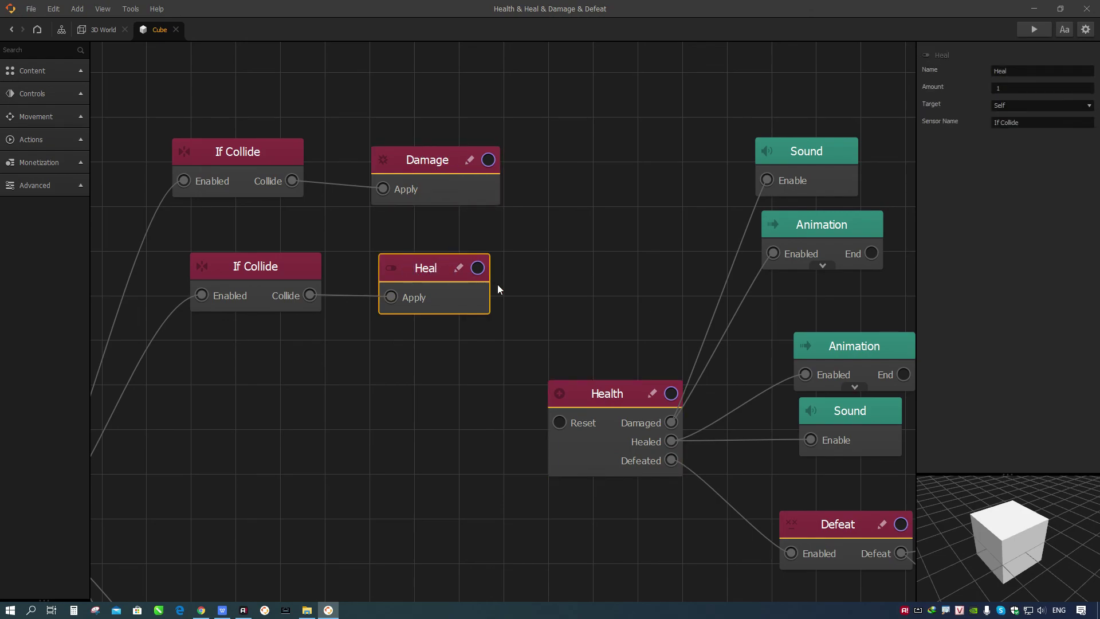
mouse_move(568, 291)
mouse_down()
mouse_move(519, 259)
mouse_move(577, 261)
mouse_up()
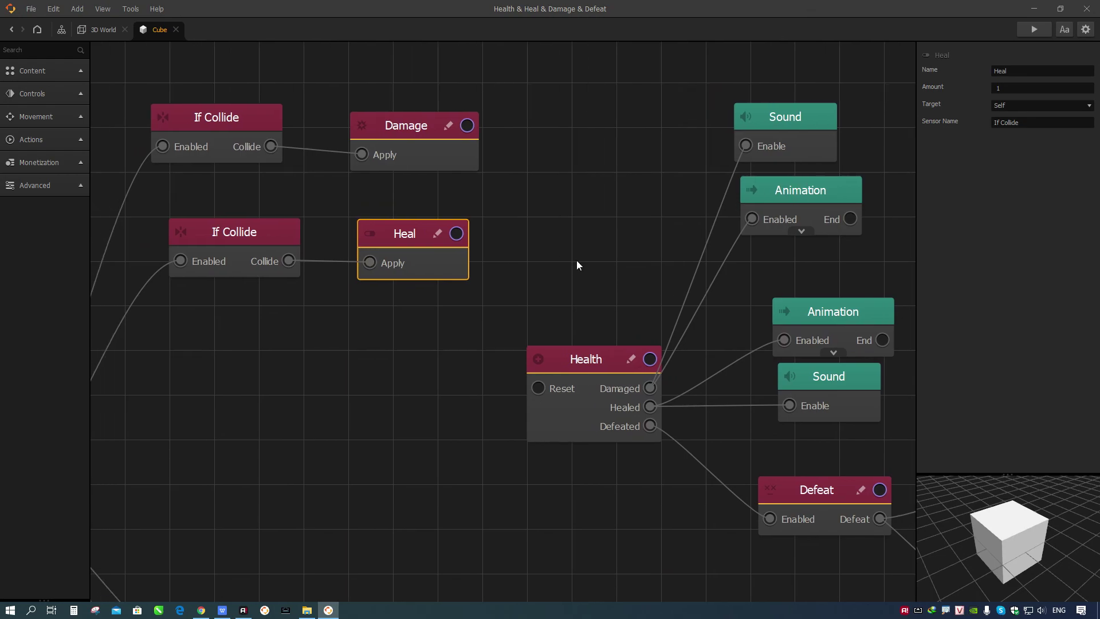